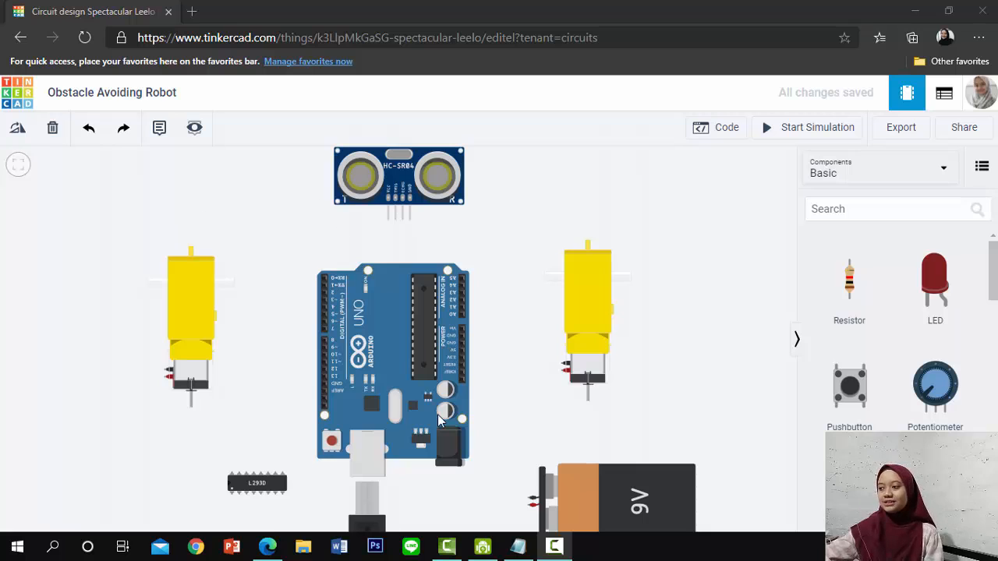
Examine the robot's component layout and the four labelled pins of the HC-SR04 ultrasonic sensor
{"action": "left_click_drag", "start_coordinate": [508, 261], "coordinate": [473, 244]}
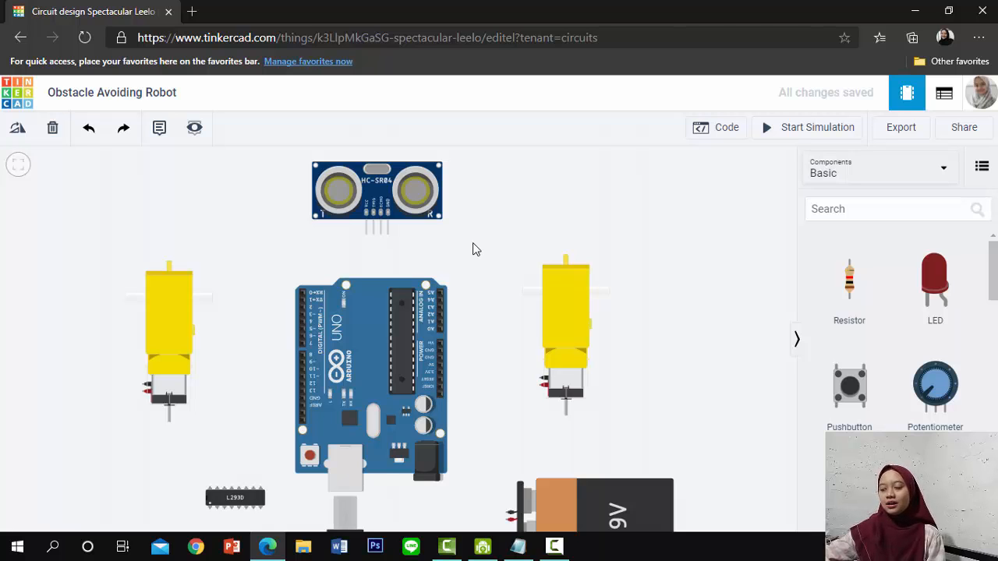
{"action": "scroll", "coordinate": [472, 250], "scroll_direction": "up", "scroll_amount": 1}
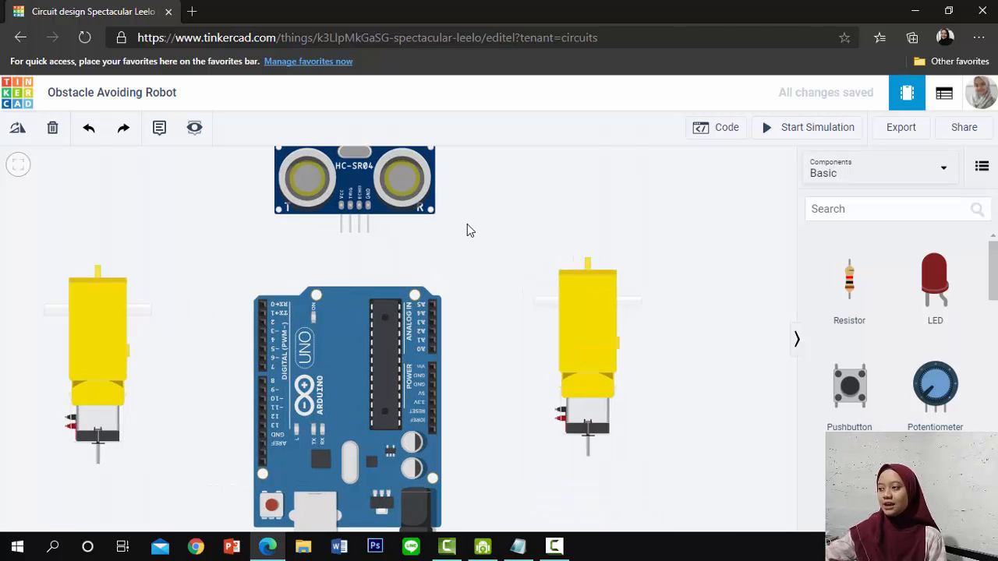
{"action": "left_click_drag", "start_coordinate": [466, 227], "coordinate": [466, 257]}
{"action": "scroll", "coordinate": [285, 338], "scroll_direction": "down", "scroll_amount": 1}
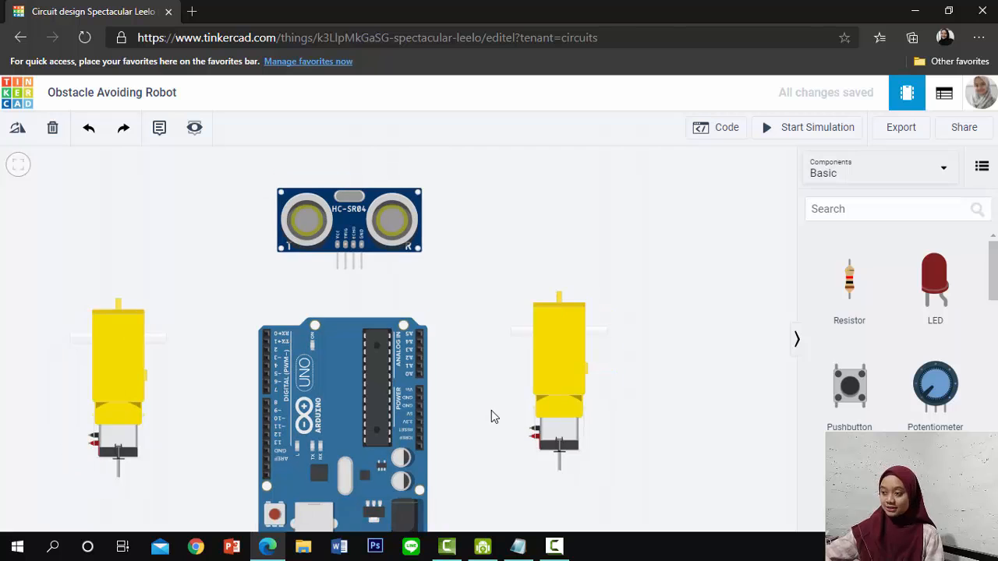
{"action": "left_click_drag", "start_coordinate": [484, 412], "coordinate": [504, 356]}
{"action": "scroll", "coordinate": [454, 300], "scroll_direction": "up", "scroll_amount": 2}
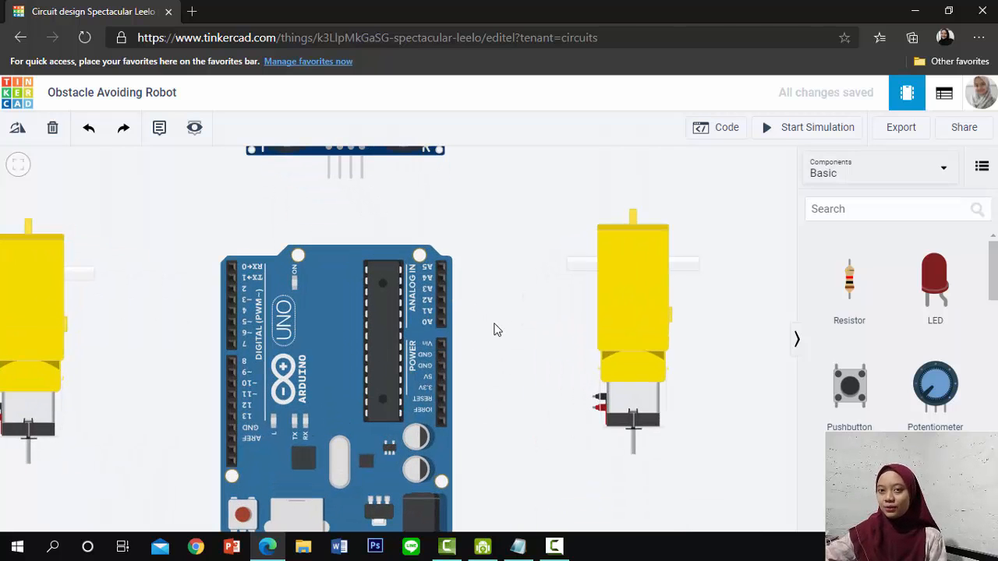
{"action": "left_click_drag", "start_coordinate": [496, 242], "coordinate": [493, 313]}
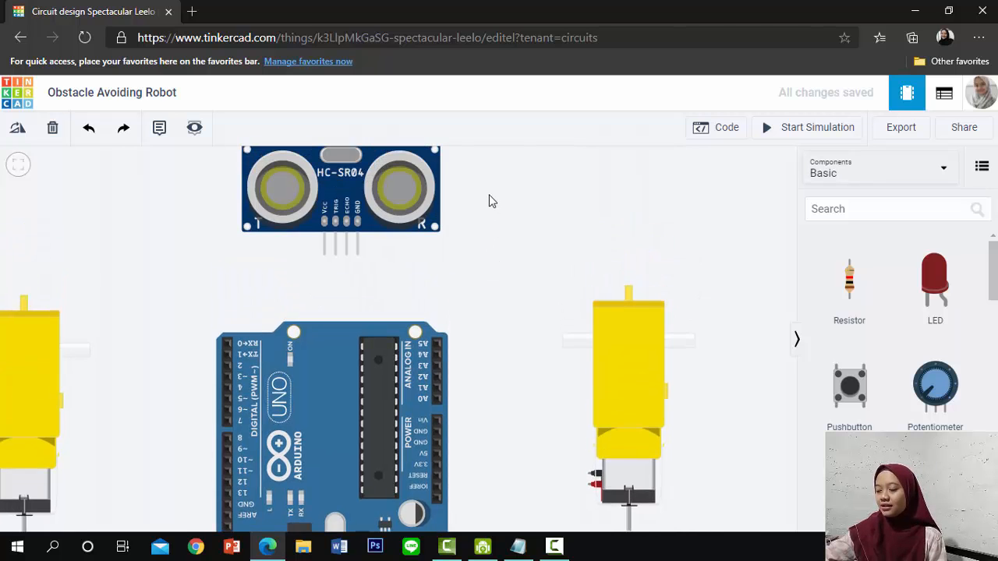
{"action": "scroll", "coordinate": [490, 202], "scroll_direction": "up", "scroll_amount": 1}
{"action": "left_click_drag", "start_coordinate": [479, 248], "coordinate": [471, 301]}
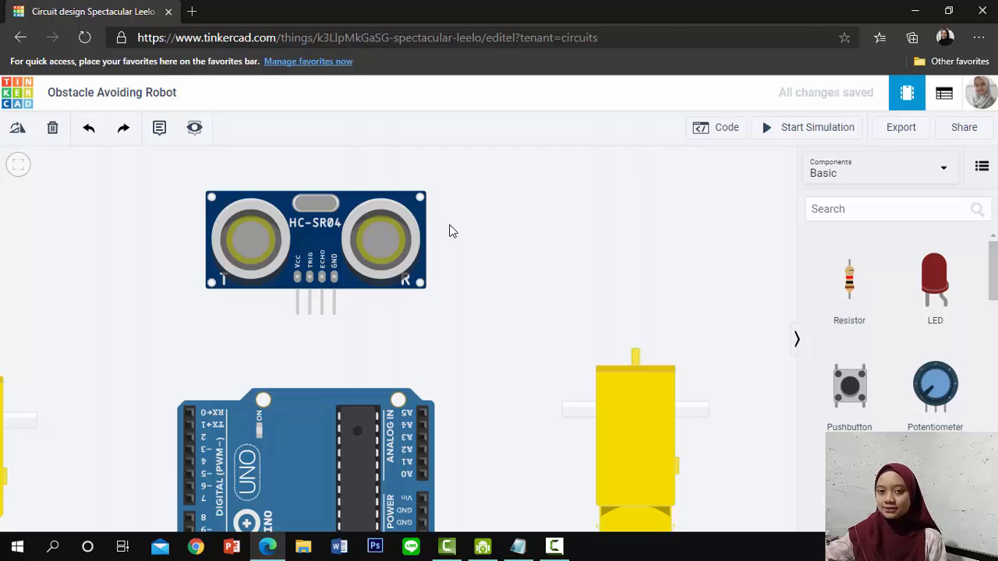
{"action": "scroll", "coordinate": [450, 200], "scroll_direction": "up", "scroll_amount": 1}
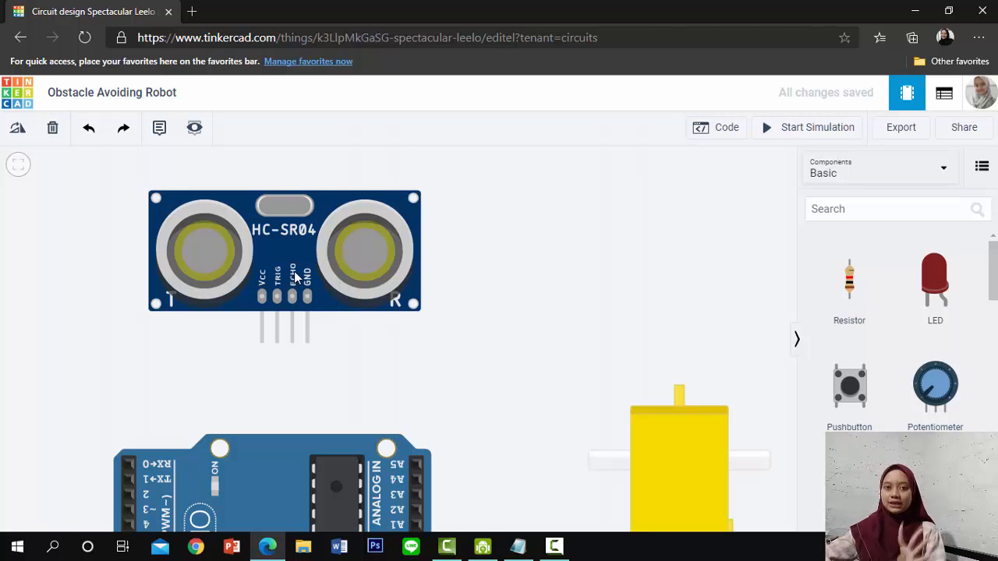
{"action": "scroll", "coordinate": [329, 303], "scroll_direction": "up", "scroll_amount": 2}
{"action": "left_click_drag", "start_coordinate": [367, 359], "coordinate": [394, 374]}
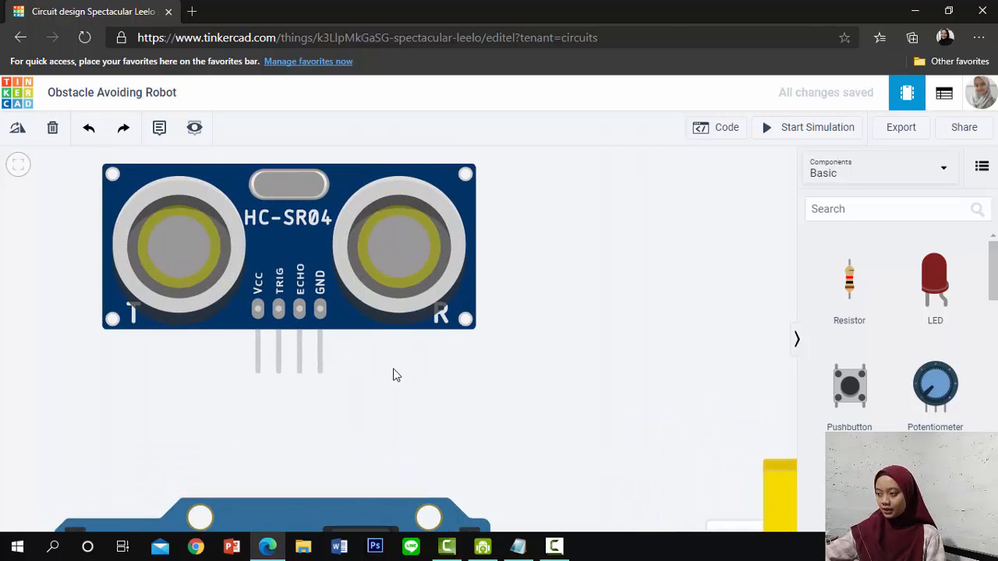
{"action": "scroll", "coordinate": [262, 309], "scroll_direction": "up", "scroll_amount": 1}
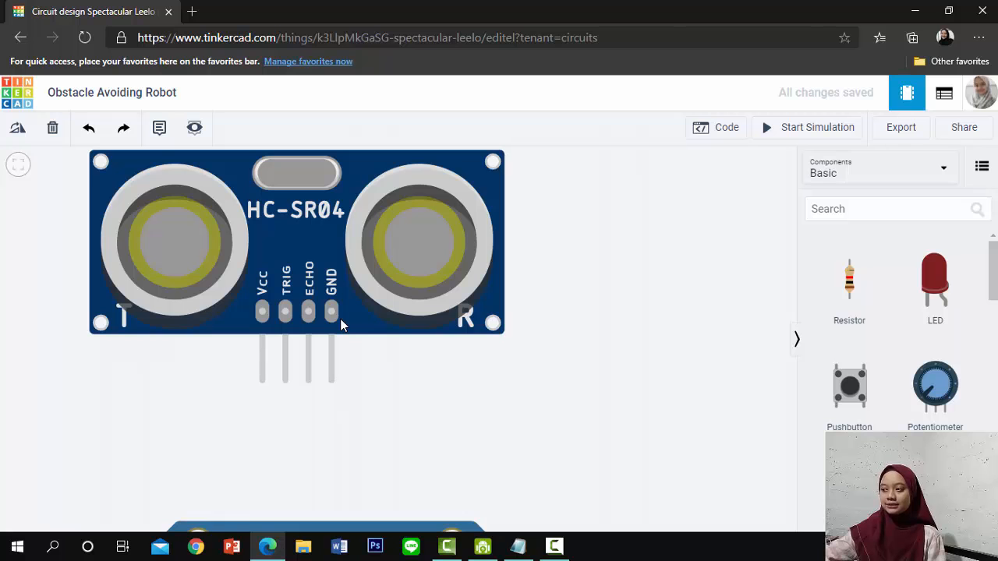
Examine the two yellow hobby gearmotors on either side of the Arduino Uno and their terminals
{"action": "scroll", "coordinate": [394, 350], "scroll_direction": "down", "scroll_amount": 3}
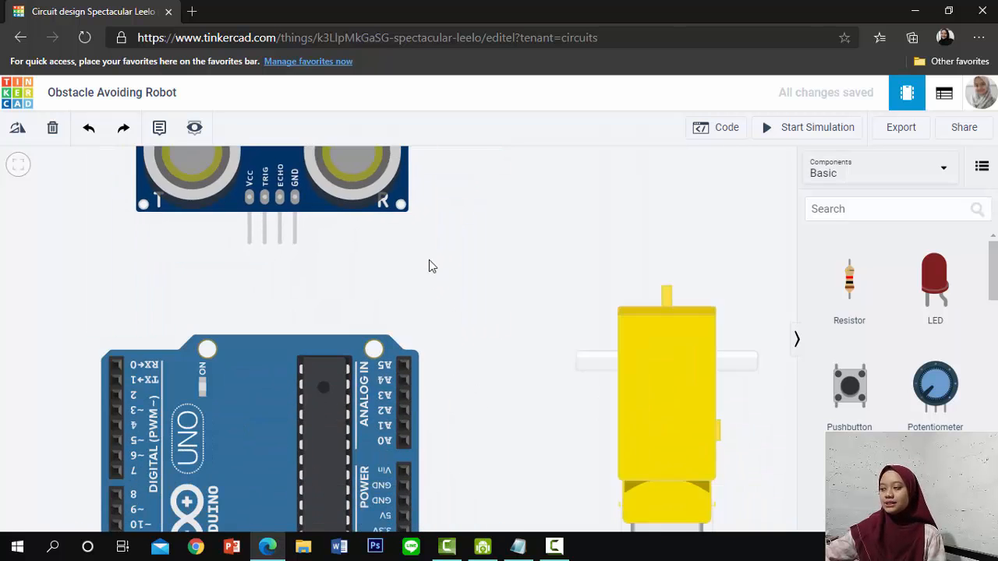
{"action": "left_click_drag", "start_coordinate": [476, 352], "coordinate": [307, 312]}
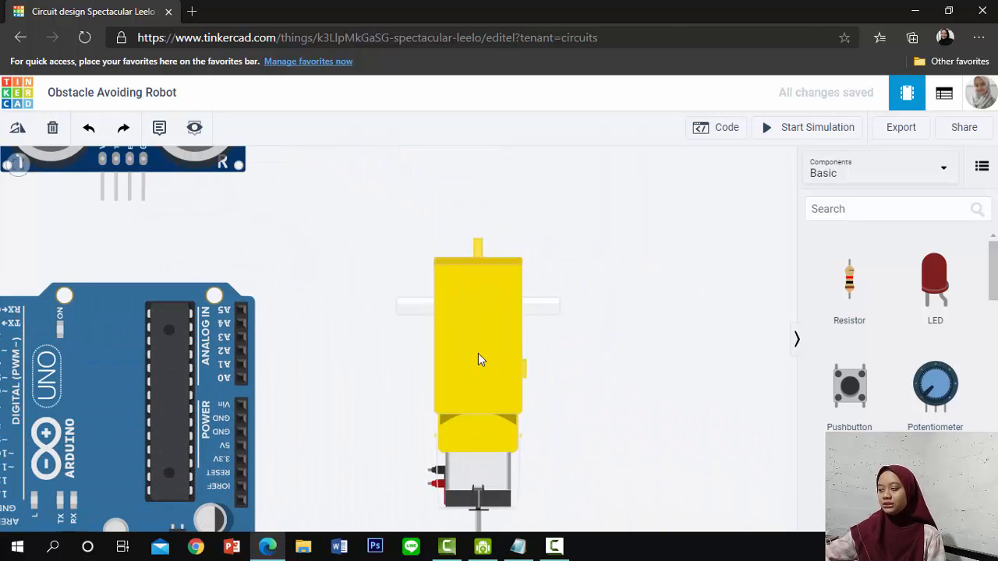
{"action": "scroll", "coordinate": [562, 369], "scroll_direction": "up", "scroll_amount": 2}
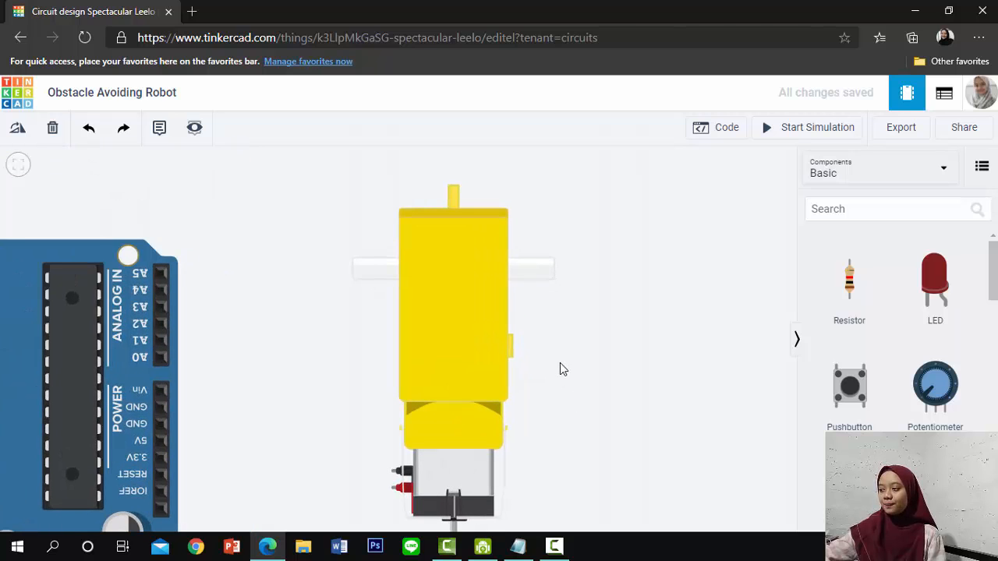
{"action": "scroll", "coordinate": [560, 363], "scroll_direction": "up", "scroll_amount": 2}
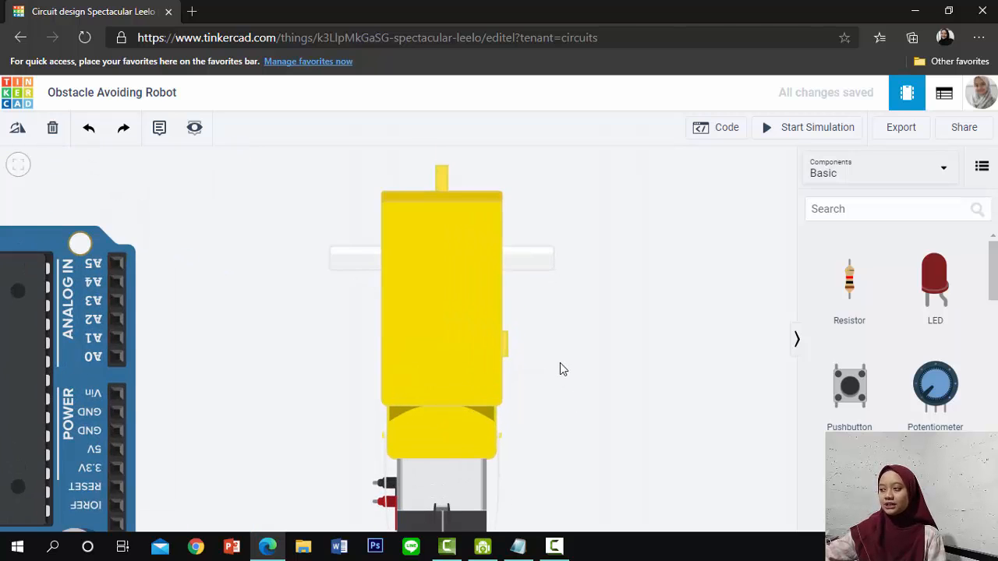
{"action": "scroll", "coordinate": [470, 432], "scroll_direction": "down", "scroll_amount": 4}
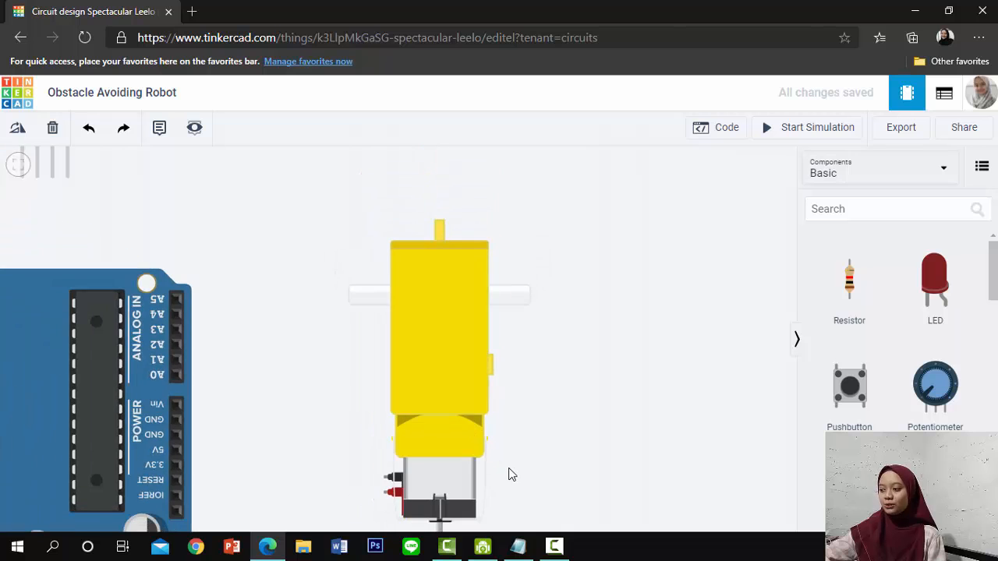
{"action": "left_click_drag", "start_coordinate": [298, 417], "coordinate": [414, 385]}
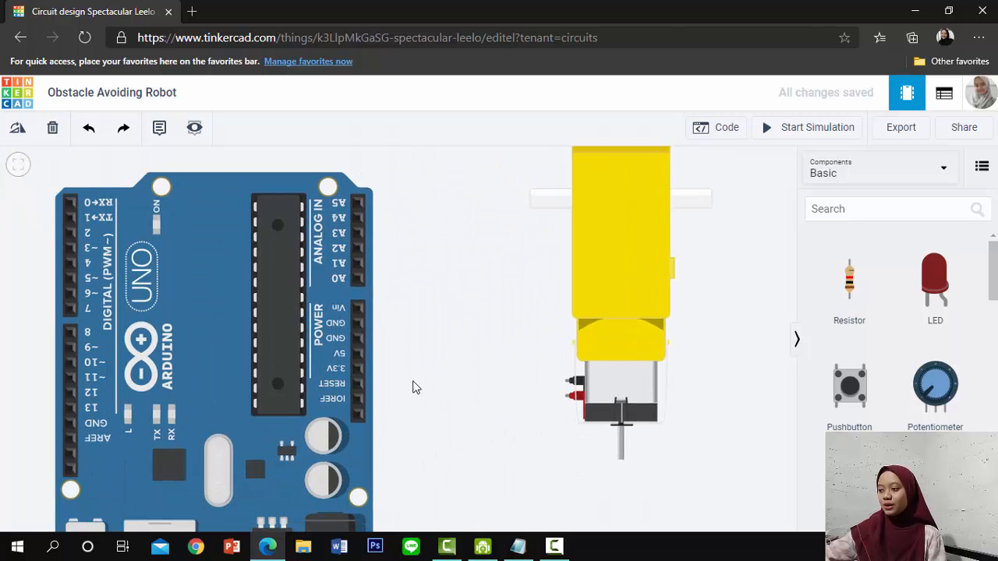
{"action": "scroll", "coordinate": [414, 386], "scroll_direction": "down", "scroll_amount": 3}
{"action": "left_click_drag", "start_coordinate": [122, 352], "coordinate": [223, 374]}
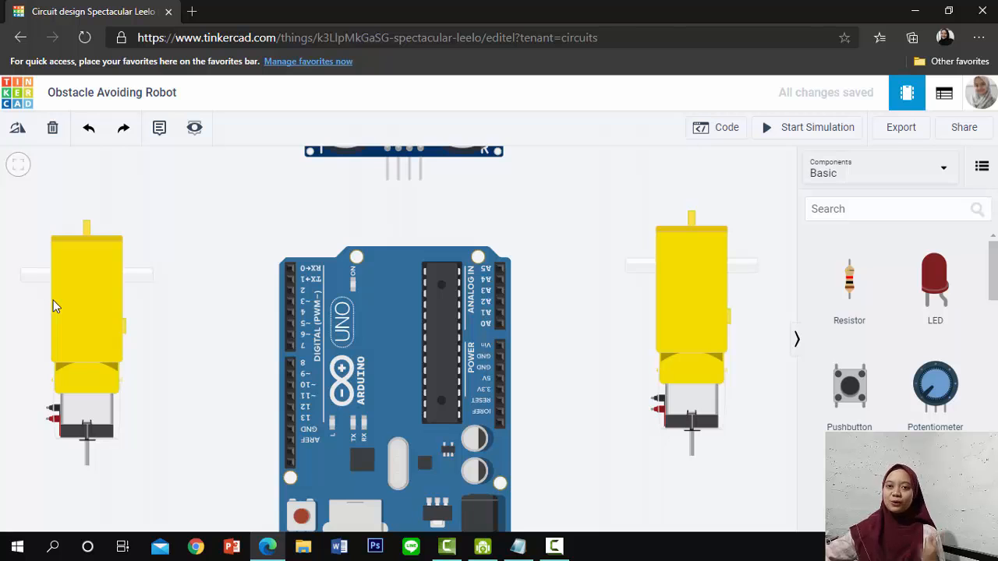
Examine the 9V battery's terminals and the L293D motor driver chip below the Arduino Uno
{"action": "scroll", "coordinate": [608, 304], "scroll_direction": "down", "scroll_amount": 3}
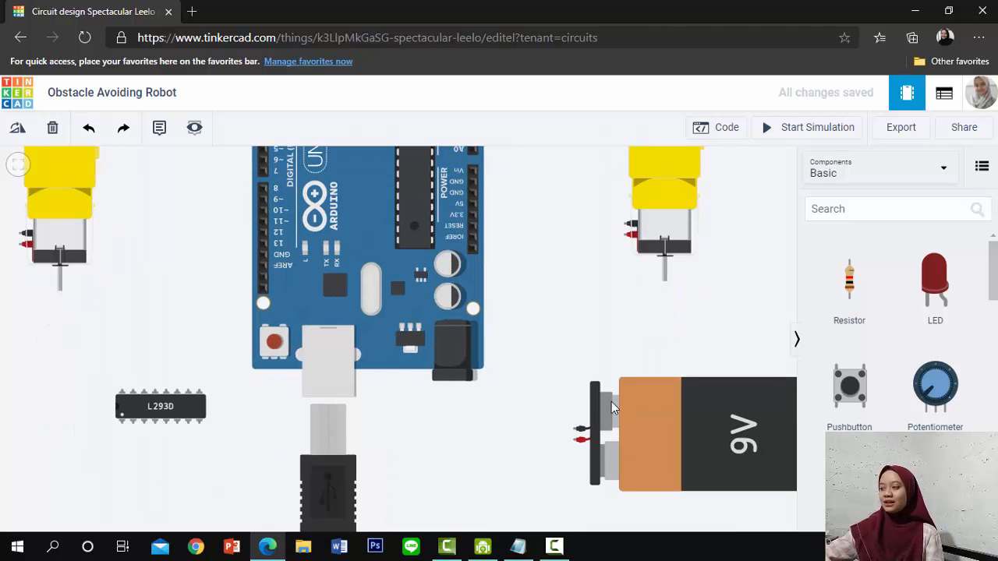
{"action": "left_click_drag", "start_coordinate": [486, 396], "coordinate": [374, 330]}
{"action": "left_click_drag", "start_coordinate": [374, 378], "coordinate": [324, 396]}
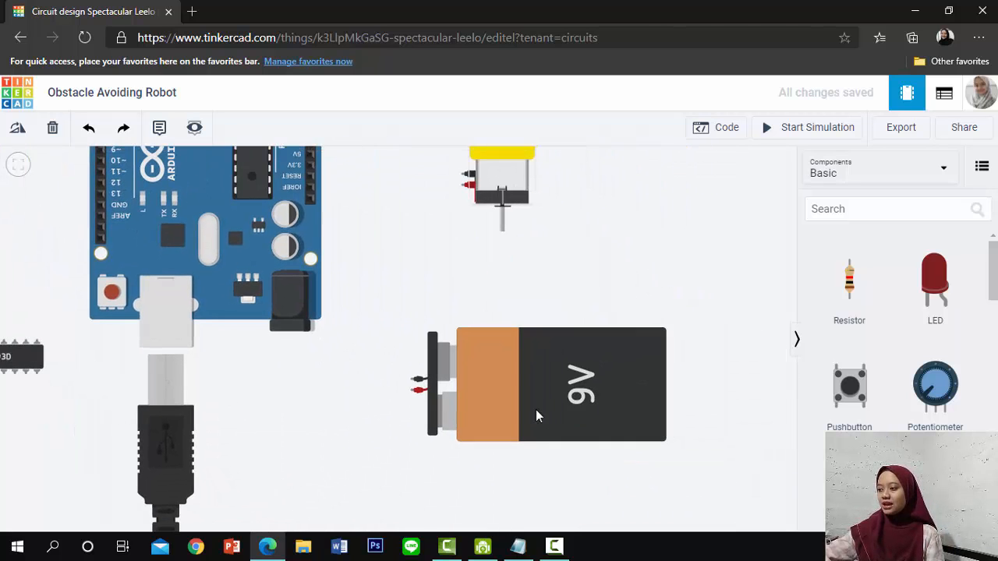
{"action": "scroll", "coordinate": [597, 415], "scroll_direction": "up", "scroll_amount": 2}
{"action": "scroll", "coordinate": [597, 421], "scroll_direction": "up", "scroll_amount": 1}
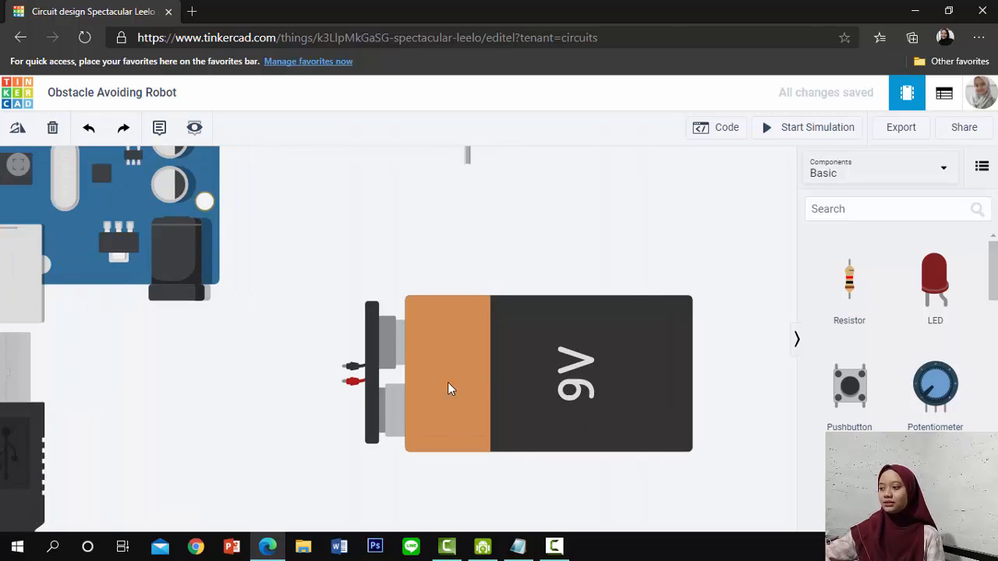
{"action": "left_click_drag", "start_coordinate": [285, 386], "coordinate": [636, 346]}
{"action": "left_click_drag", "start_coordinate": [238, 408], "coordinate": [390, 419]}
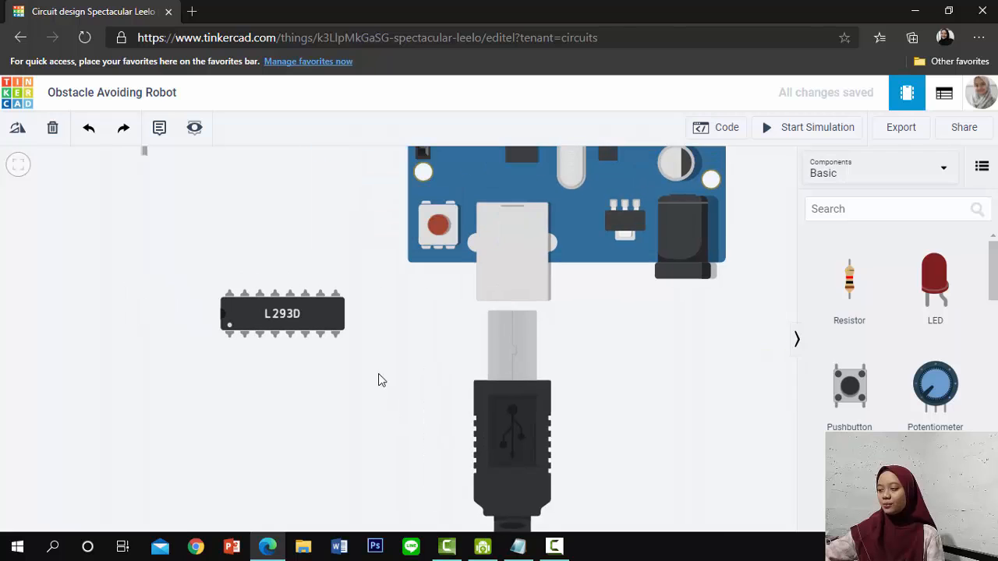
{"action": "scroll", "coordinate": [323, 306], "scroll_direction": "up", "scroll_amount": 2}
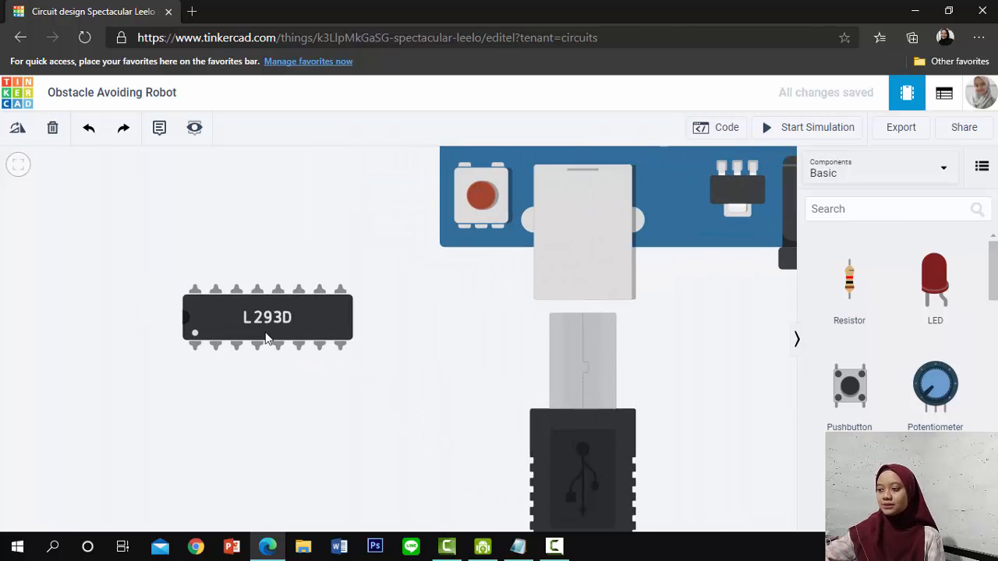
{"action": "scroll", "coordinate": [500, 334], "scroll_direction": "down", "scroll_amount": 2}
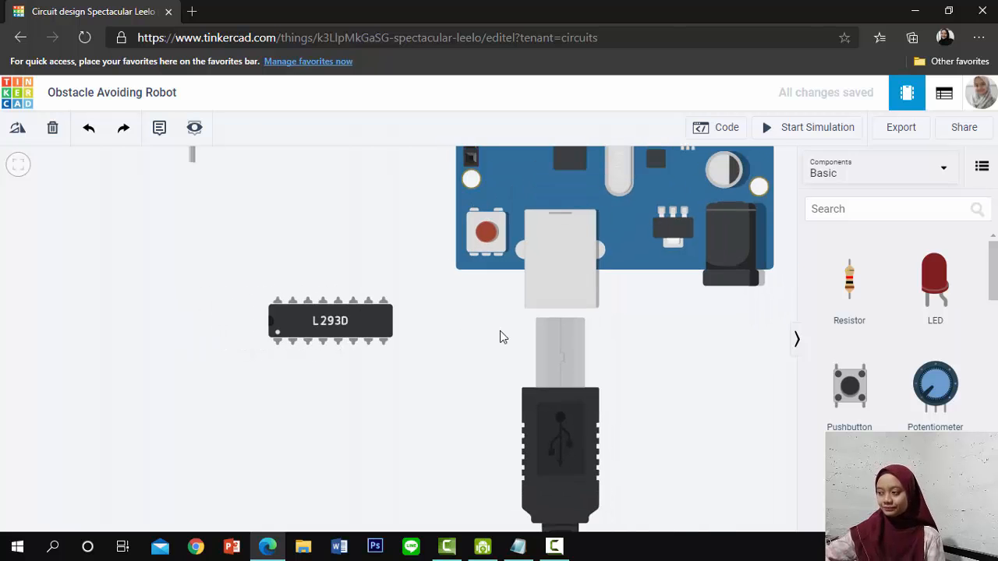
{"action": "scroll", "coordinate": [500, 332], "scroll_direction": "down", "scroll_amount": 2}
Review the arrangement of all components around the Arduino Uno
{"action": "left_click_drag", "start_coordinate": [616, 357], "coordinate": [416, 406]}
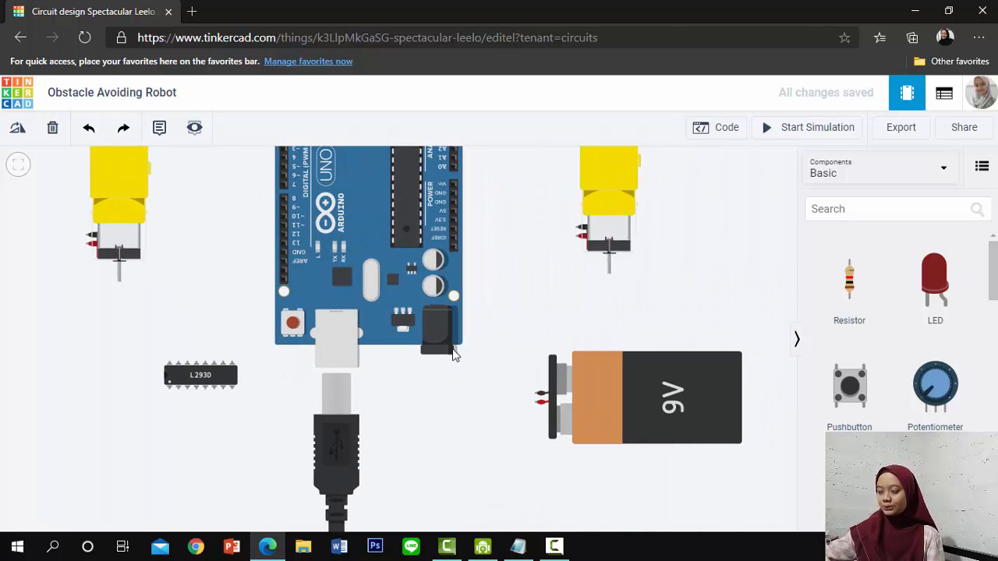
{"action": "scroll", "coordinate": [466, 337], "scroll_direction": "down", "scroll_amount": 1}
{"action": "scroll", "coordinate": [471, 374], "scroll_direction": "down", "scroll_amount": 1}
{"action": "left_click_drag", "start_coordinate": [475, 401], "coordinate": [475, 457]}
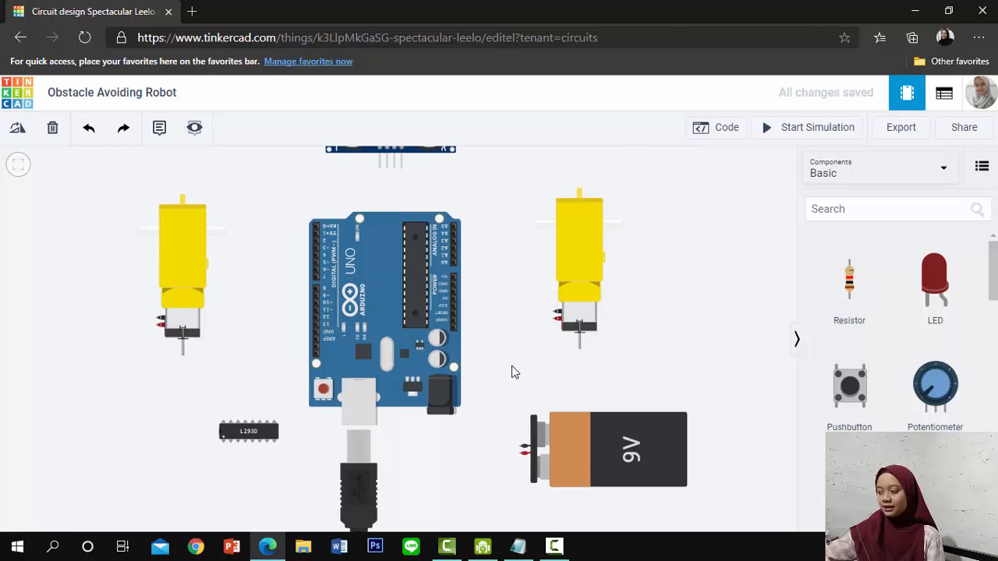
{"action": "left_click_drag", "start_coordinate": [526, 312], "coordinate": [535, 361]}
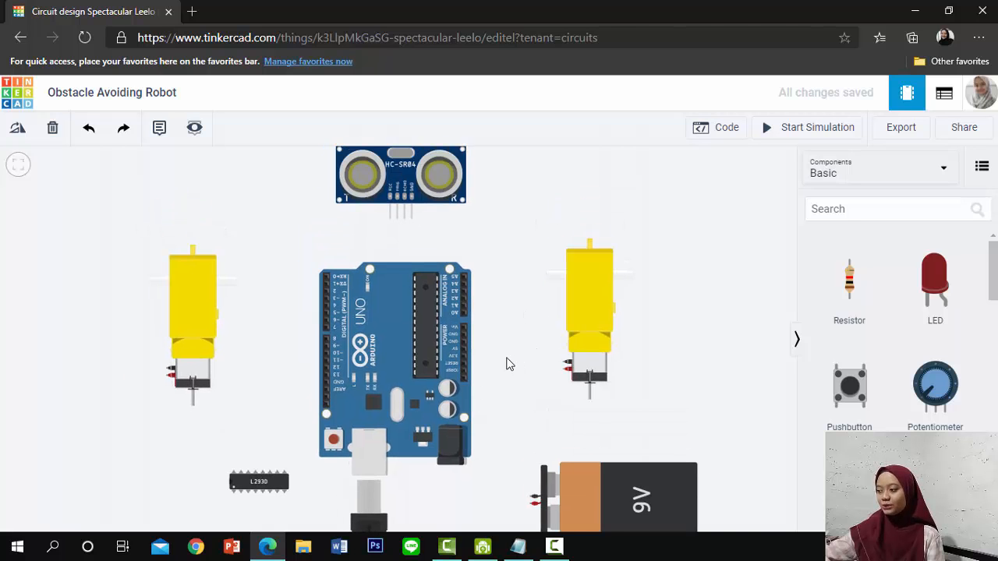
{"action": "scroll", "coordinate": [511, 365], "scroll_direction": "up", "scroll_amount": 1}
{"action": "scroll", "coordinate": [395, 460], "scroll_direction": "down", "scroll_amount": 1}
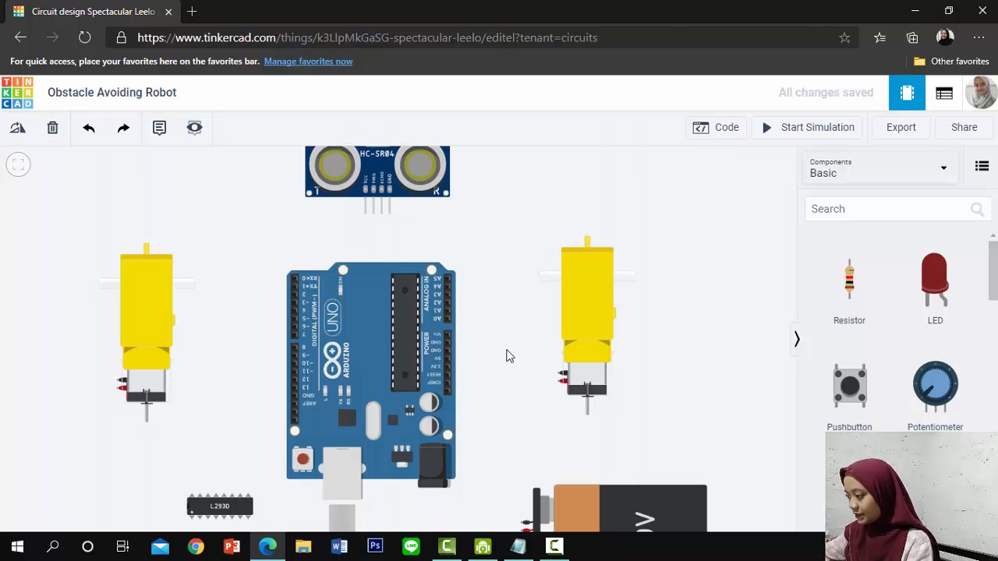
Try wiring the HC-SR04 sensor's Vcc pin to the Arduino's 5V pin with a straight wire, and delete that wire
{"action": "scroll", "coordinate": [396, 204], "scroll_direction": "up", "scroll_amount": 2}
{"action": "scroll", "coordinate": [413, 248], "scroll_direction": "up", "scroll_amount": 2}
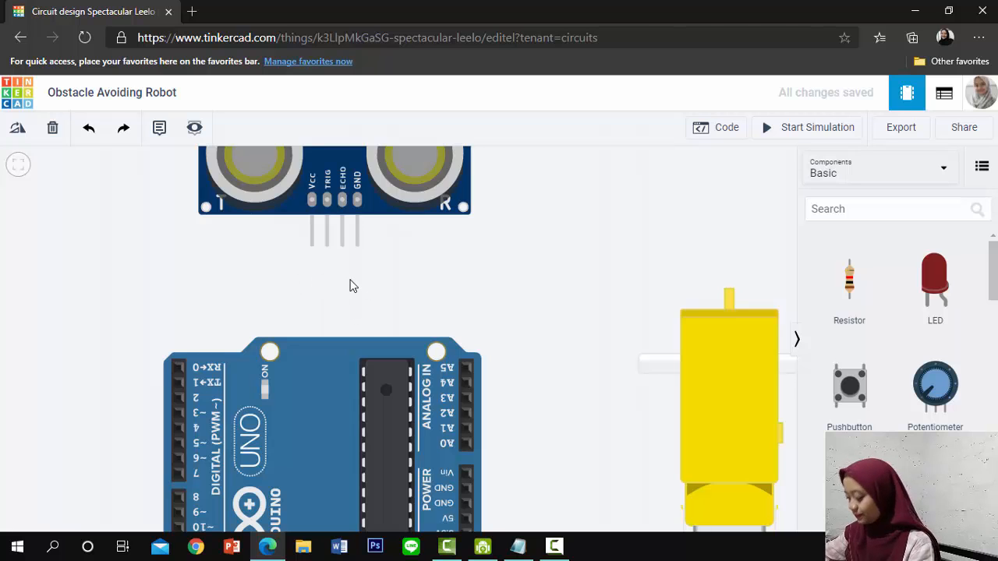
{"action": "scroll", "coordinate": [313, 246], "scroll_direction": "down", "scroll_amount": 1}
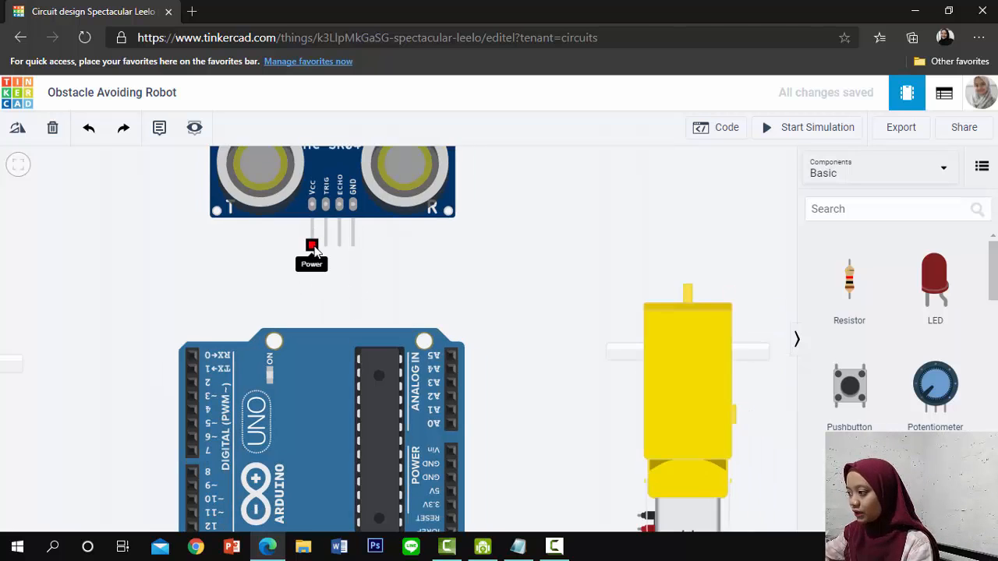
{"action": "scroll", "coordinate": [314, 273], "scroll_direction": "up", "scroll_amount": 1}
{"action": "left_click", "coordinate": [311, 232]}
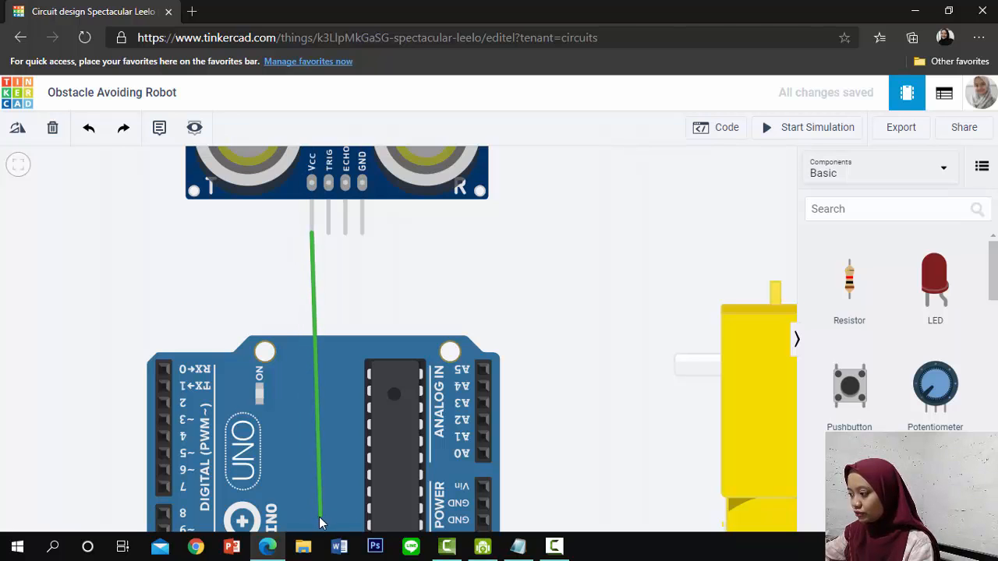
{"action": "scroll", "coordinate": [322, 511], "scroll_direction": "down", "scroll_amount": 1}
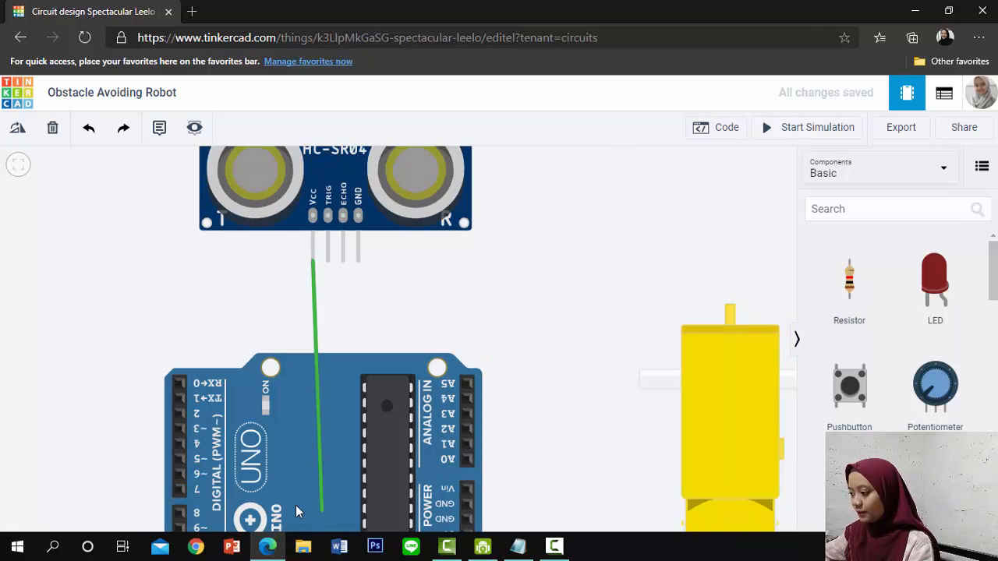
{"action": "scroll", "coordinate": [406, 511], "scroll_direction": "down", "scroll_amount": 2}
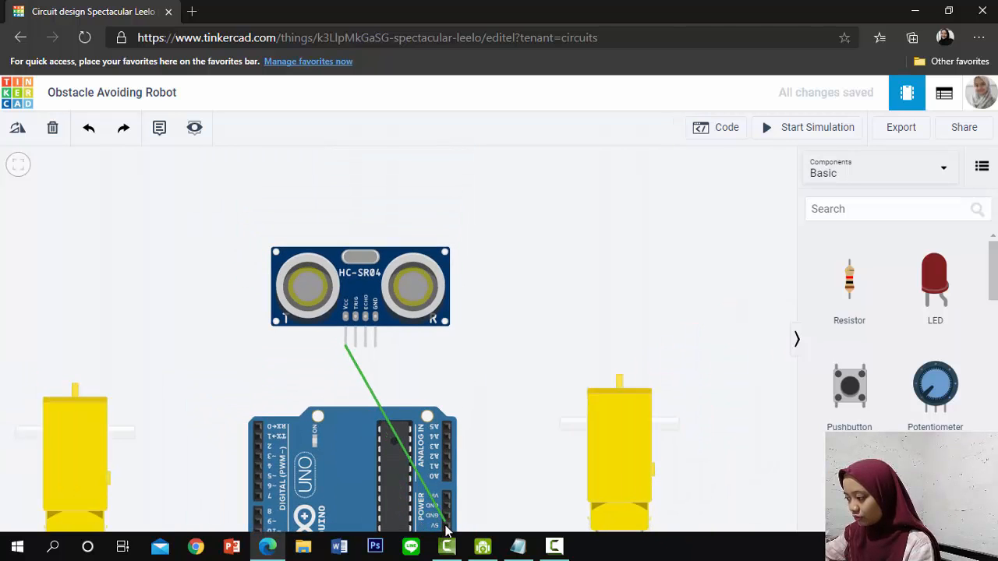
{"action": "left_click", "coordinate": [446, 525]}
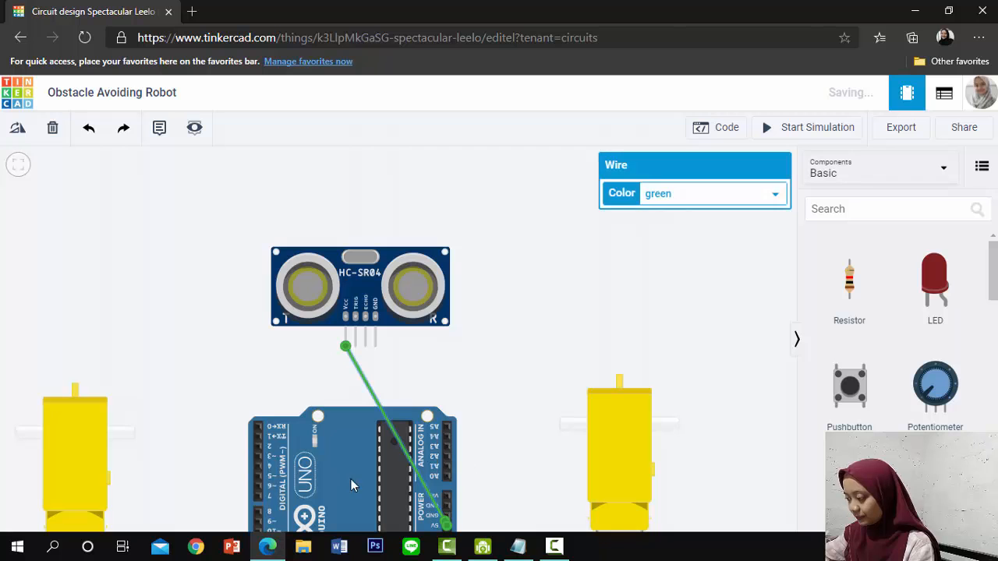
{"action": "key", "text": "Delete"}
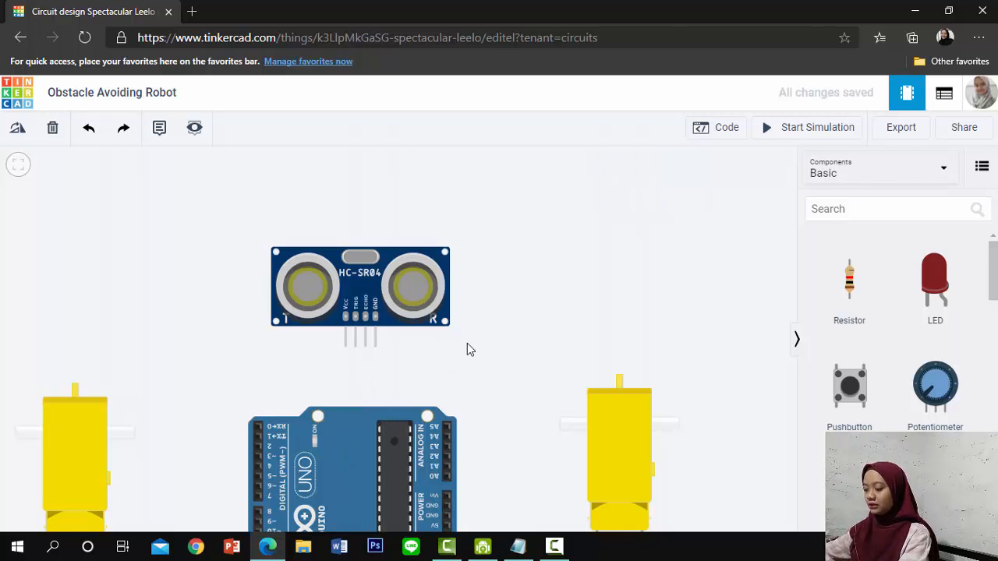
Wire the HC-SR04's Vcc pin to the Arduino's 5V pin with a right-angle bend, and color the wire red
{"action": "scroll", "coordinate": [467, 349], "scroll_direction": "up", "scroll_amount": 5}
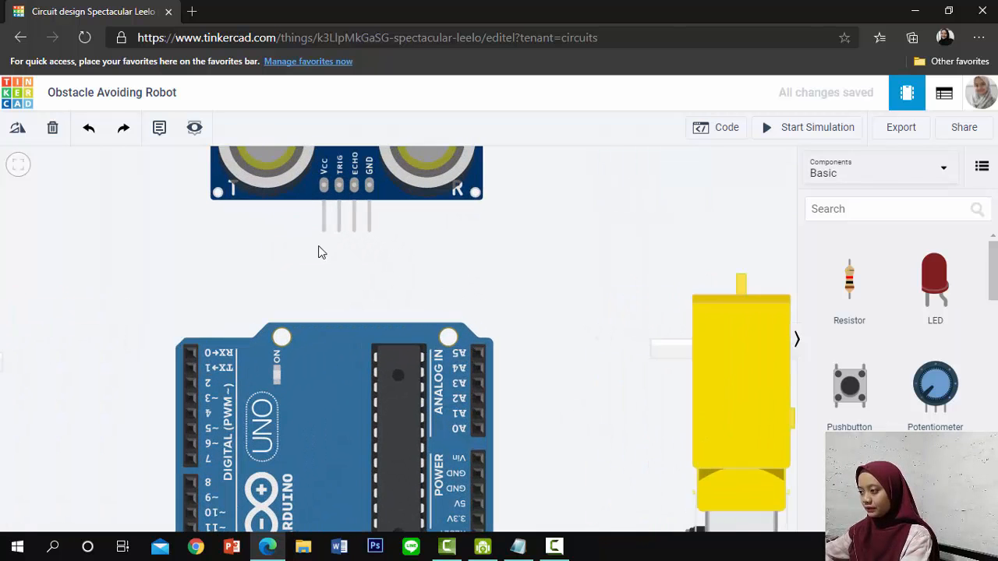
{"action": "left_click", "coordinate": [324, 228]}
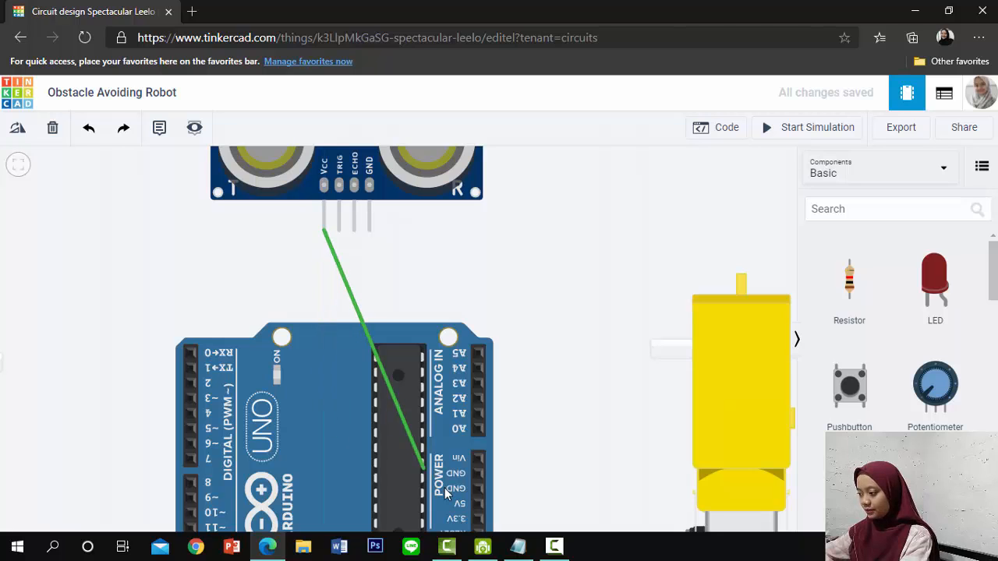
{"action": "left_click", "coordinate": [478, 504]}
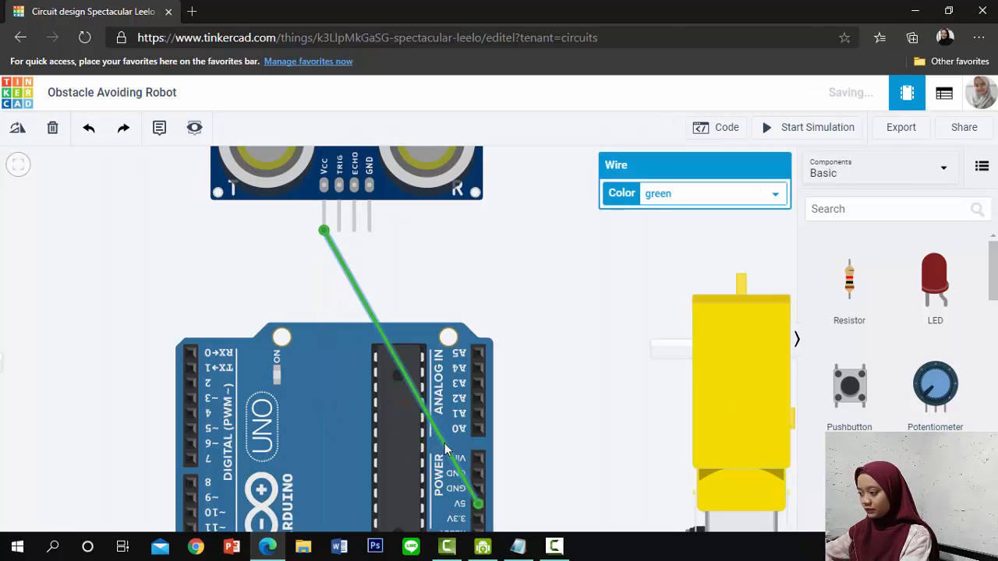
{"action": "left_click_drag", "start_coordinate": [446, 450], "coordinate": [322, 502]}
{"action": "left_click", "coordinate": [716, 197]}
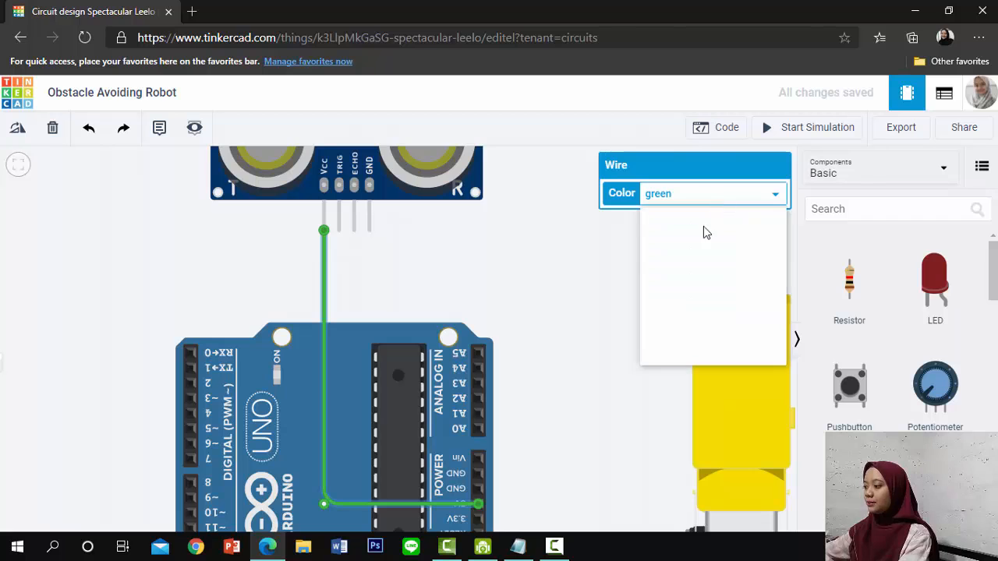
{"action": "left_click", "coordinate": [693, 226]}
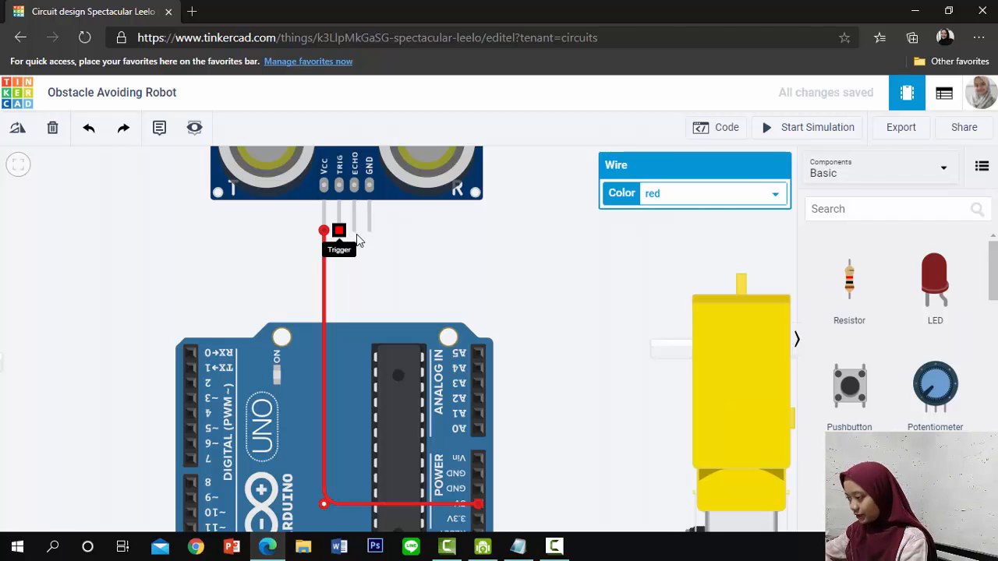
Wire the HC-SR04's GND pin to the Arduino GND pin beside 5V with a right-angle bend, and color the wire black
{"action": "left_click", "coordinate": [370, 232]}
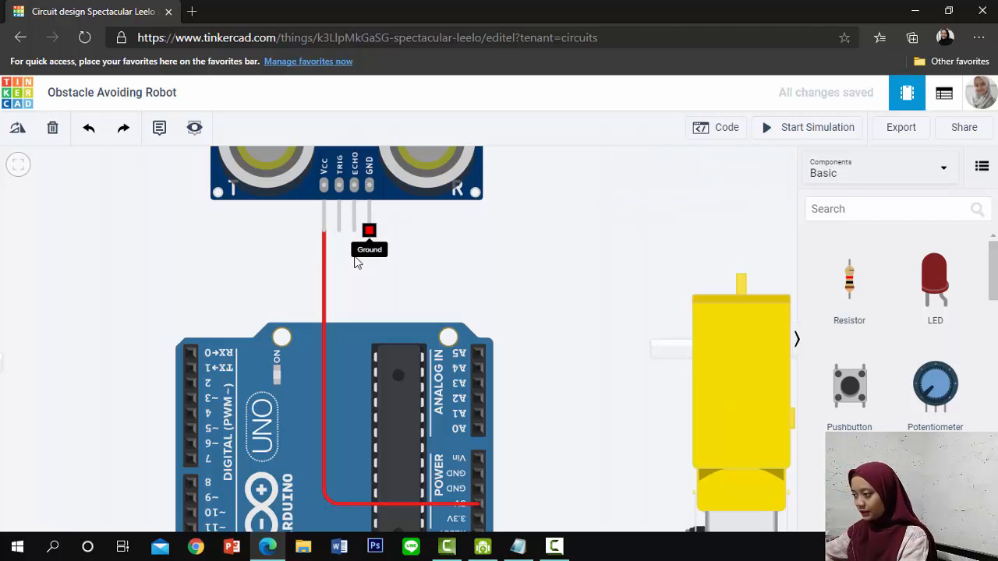
{"action": "left_click", "coordinate": [479, 490]}
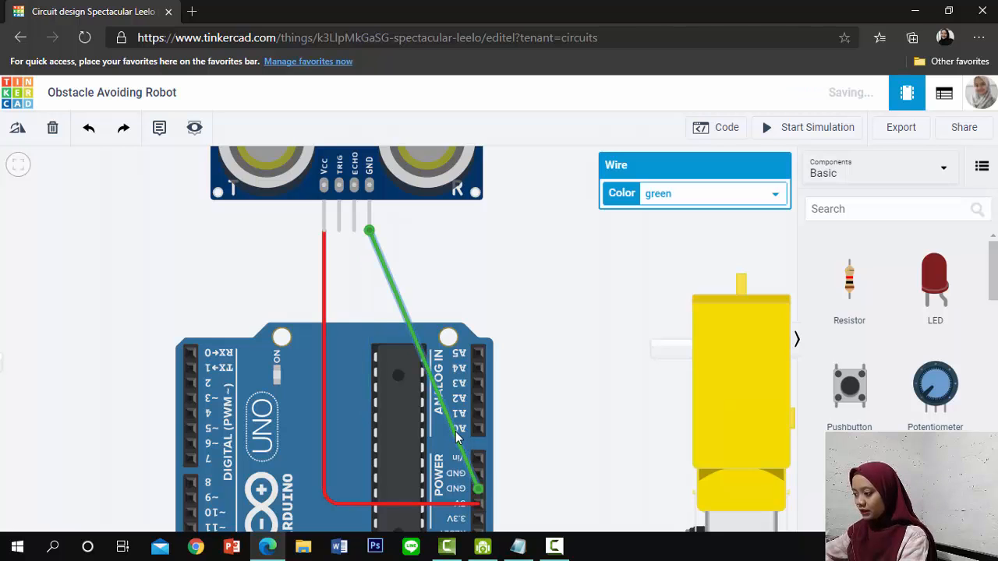
{"action": "left_click_drag", "start_coordinate": [455, 432], "coordinate": [370, 489]}
{"action": "left_click", "coordinate": [669, 195]}
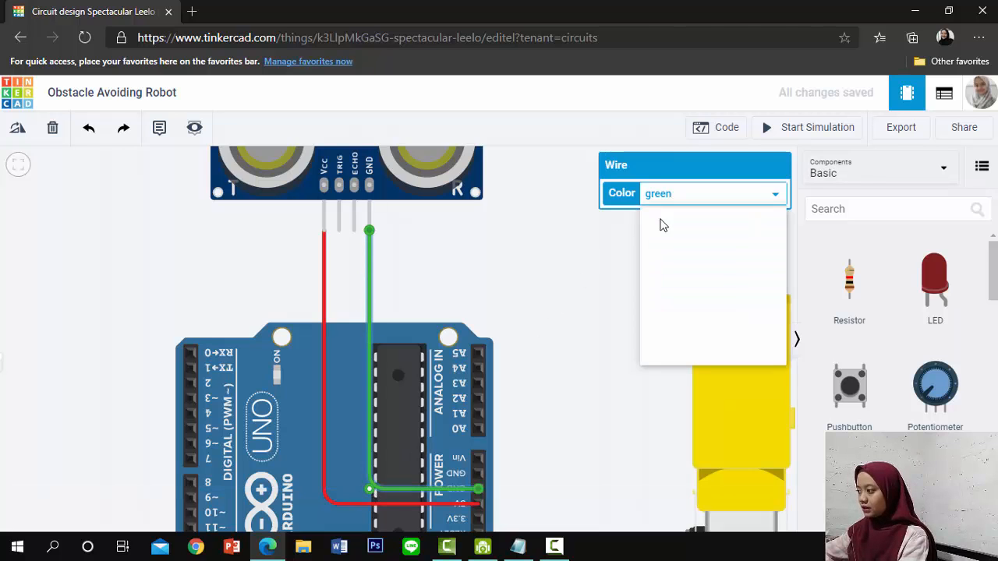
{"action": "left_click", "coordinate": [659, 213]}
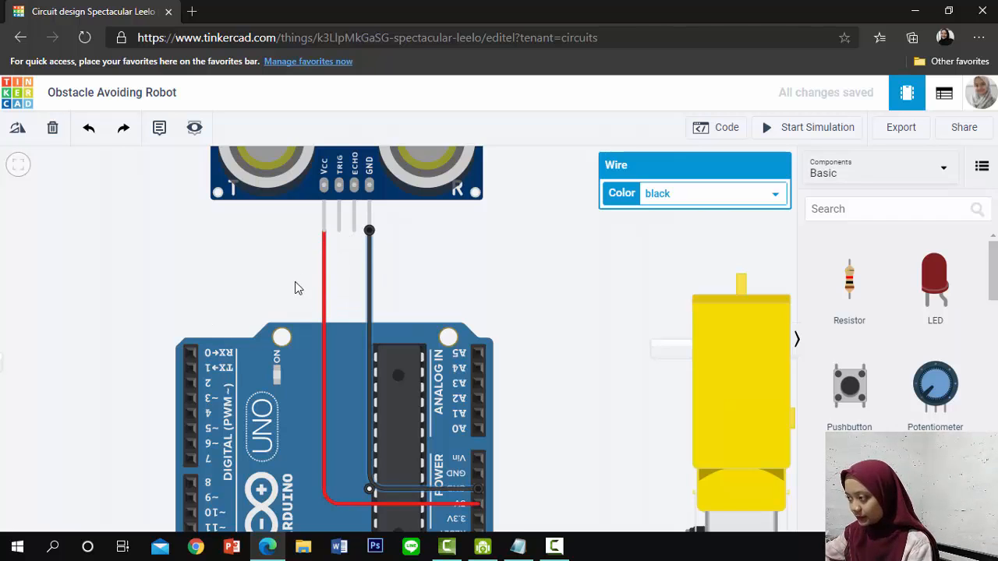
Wire the HC-SR04's TRIG pin to Arduino digital pin 11 with a green wire bent at a right angle
{"action": "scroll", "coordinate": [193, 462], "scroll_direction": "down", "scroll_amount": 1}
{"action": "left_click_drag", "start_coordinate": [135, 454], "coordinate": [136, 435]}
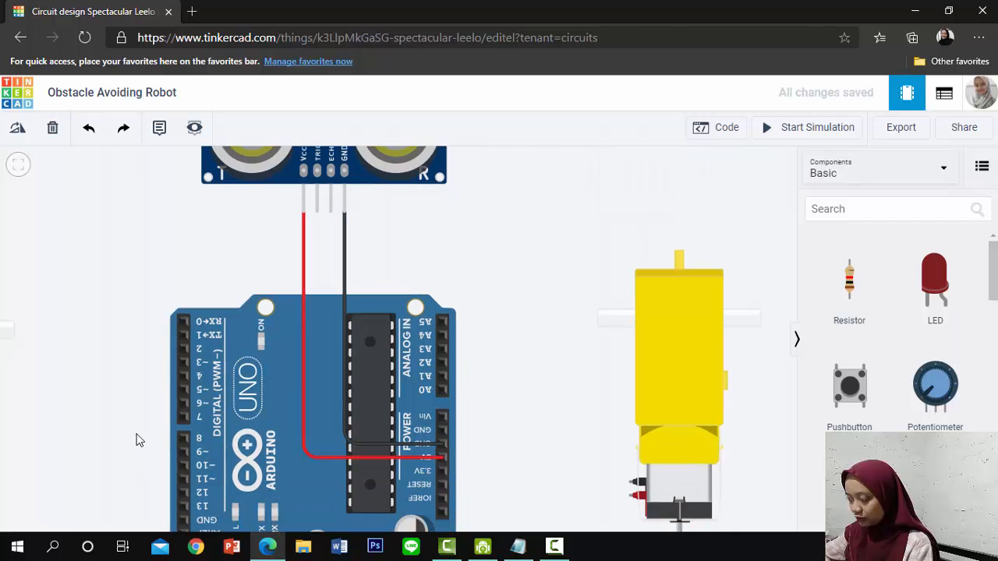
{"action": "left_click", "coordinate": [318, 212]}
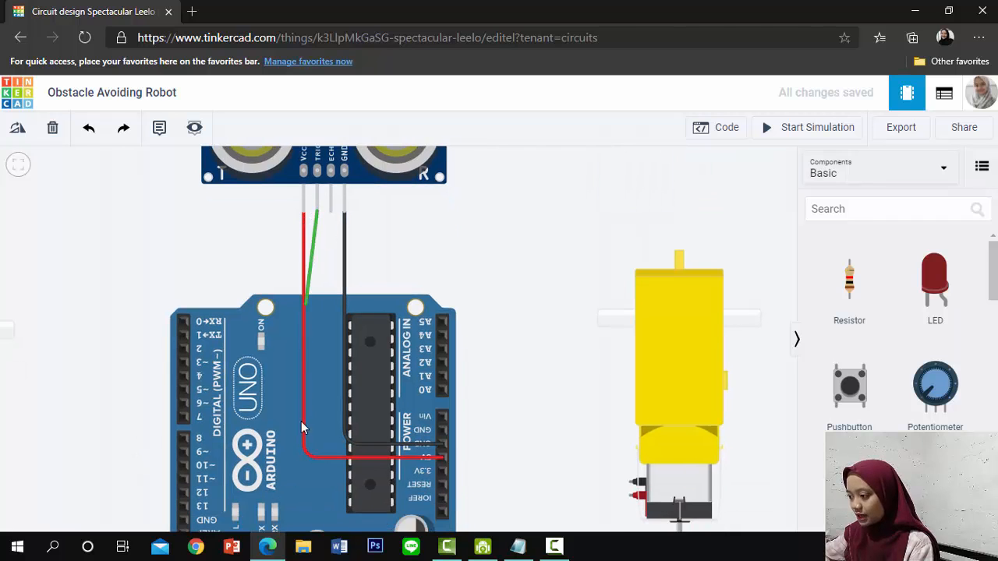
{"action": "left_click", "coordinate": [183, 480]}
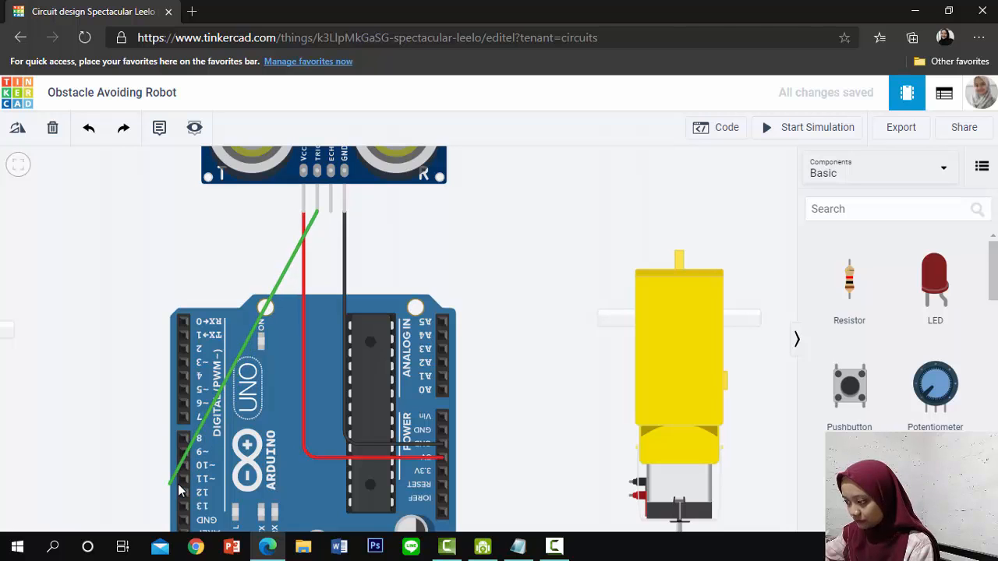
{"action": "left_click", "coordinate": [190, 464]}
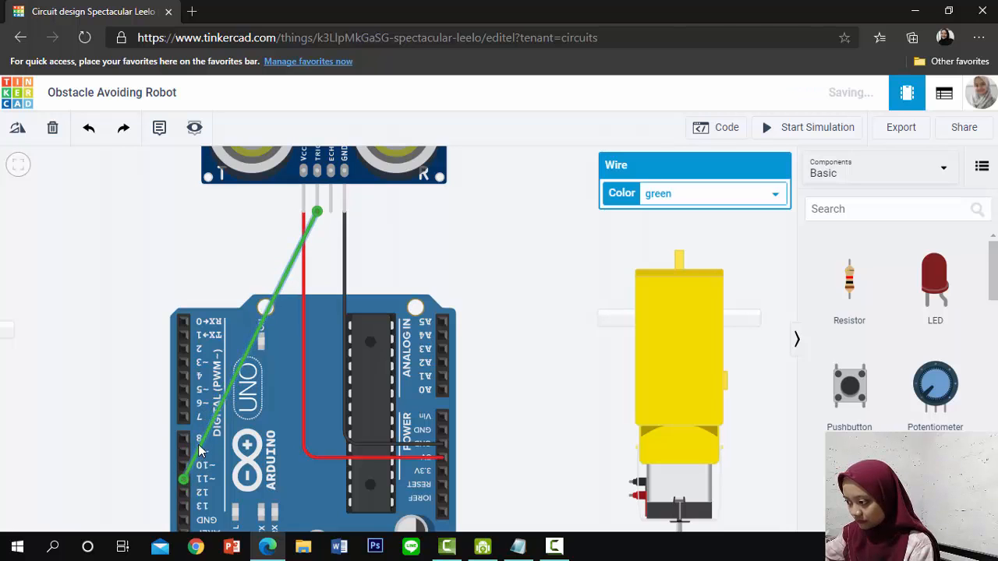
{"action": "left_click_drag", "start_coordinate": [203, 446], "coordinate": [317, 481]}
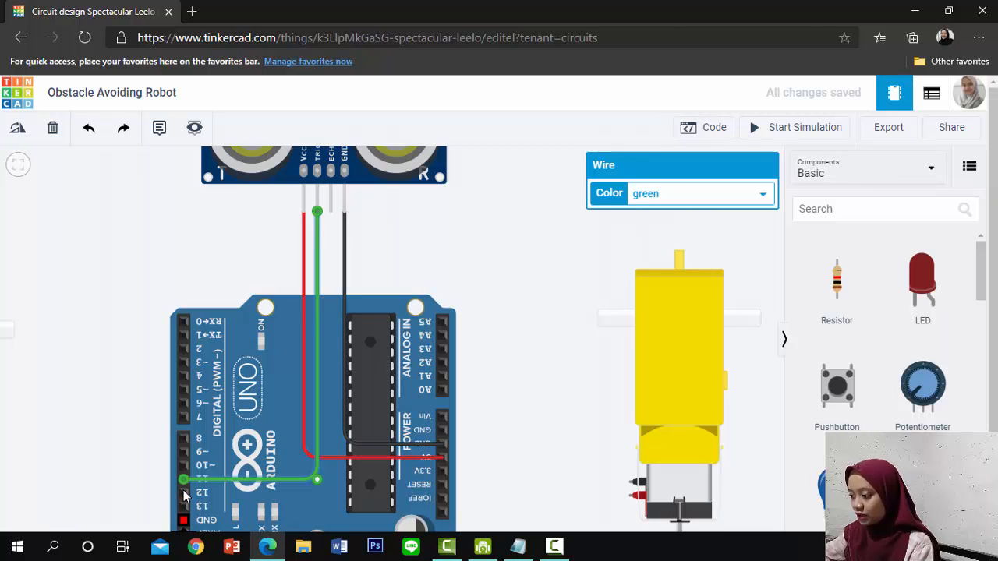
Wire the HC-SR04's ECHO pin to Arduino digital pin 12 with a green wire bent at a right angle
{"action": "left_click", "coordinate": [331, 210]}
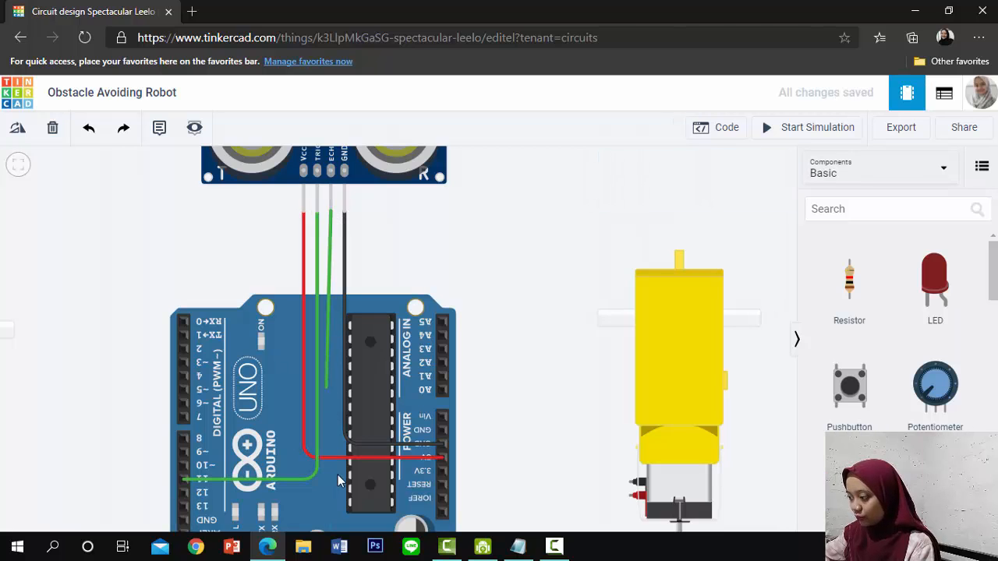
{"action": "left_click", "coordinate": [185, 494]}
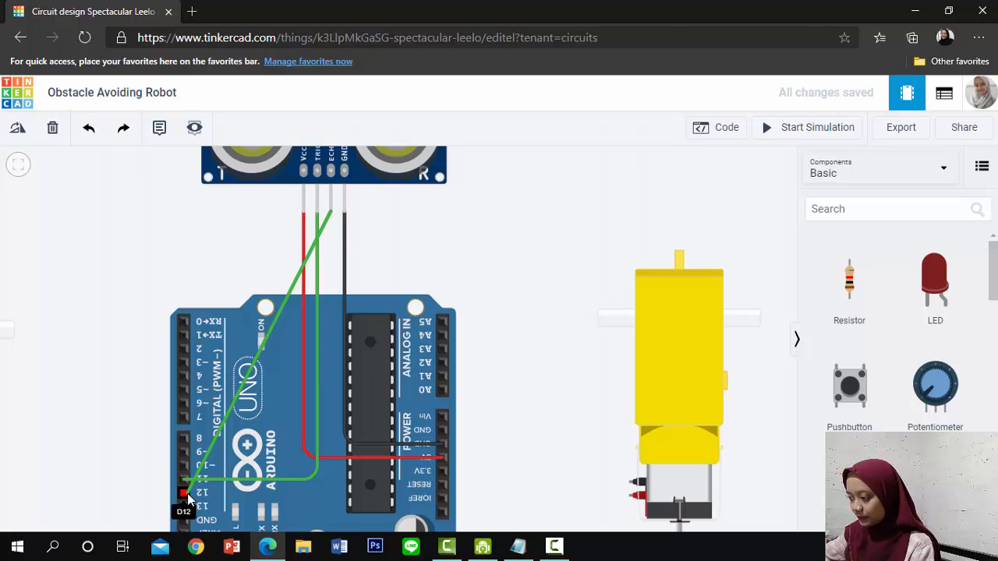
{"action": "left_click", "coordinate": [187, 494]}
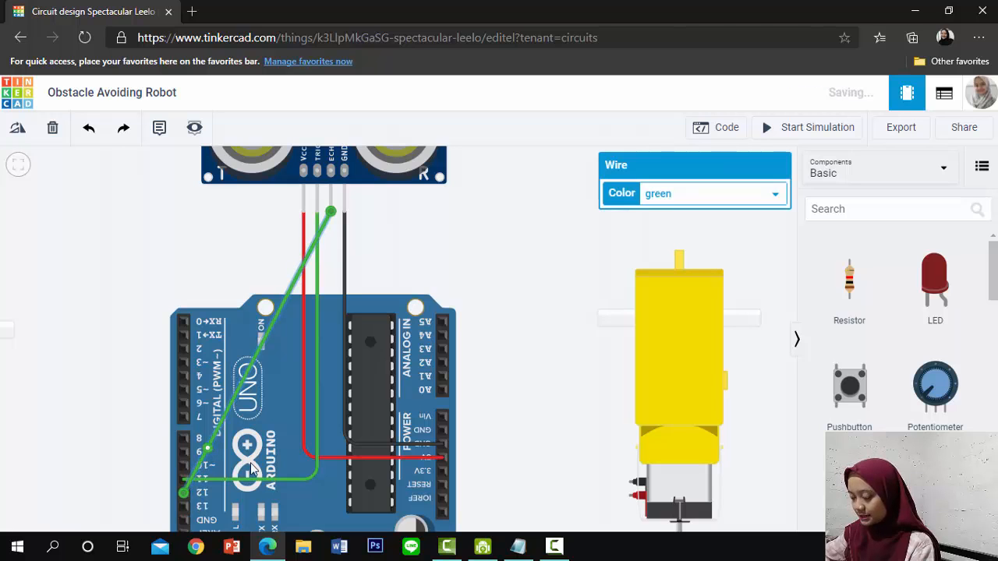
{"action": "left_click_drag", "start_coordinate": [208, 449], "coordinate": [331, 493]}
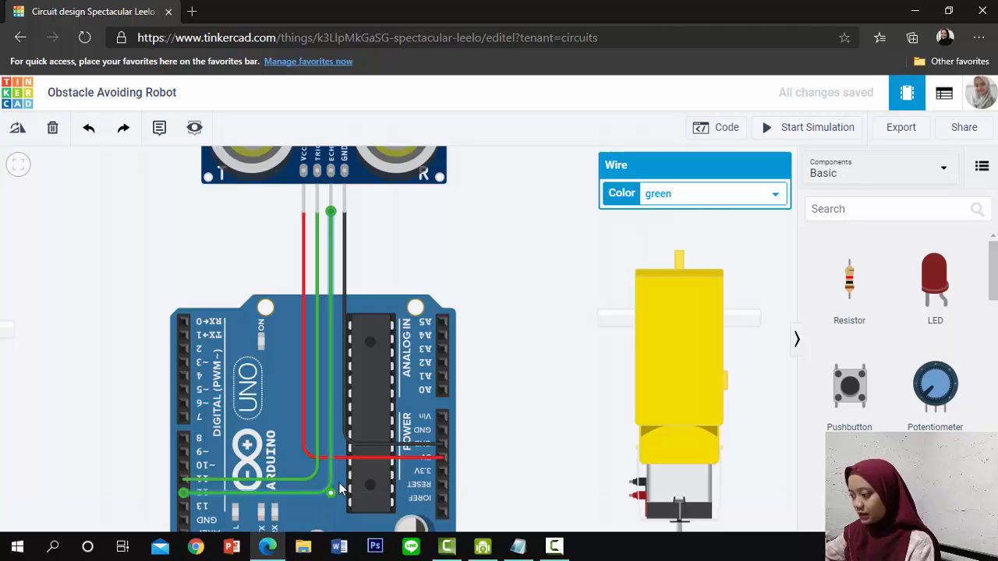
Examine the layout of the L293D, the 9V battery and the right-hand motor's terminals around the Arduino Uno
{"action": "left_click_drag", "start_coordinate": [514, 437], "coordinate": [494, 351]}
{"action": "scroll", "coordinate": [500, 403], "scroll_direction": "down", "scroll_amount": 1}
{"action": "scroll", "coordinate": [501, 402], "scroll_direction": "down", "scroll_amount": 3}
{"action": "scroll", "coordinate": [501, 402], "scroll_direction": "up", "scroll_amount": 2}
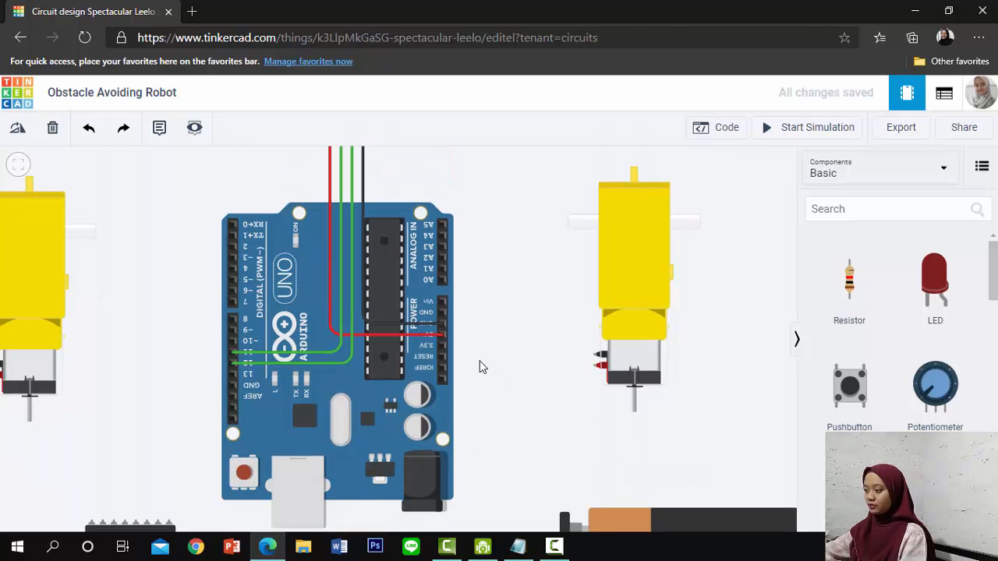
{"action": "left_click_drag", "start_coordinate": [480, 445], "coordinate": [482, 320]}
{"action": "scroll", "coordinate": [663, 341], "scroll_direction": "up", "scroll_amount": 3}
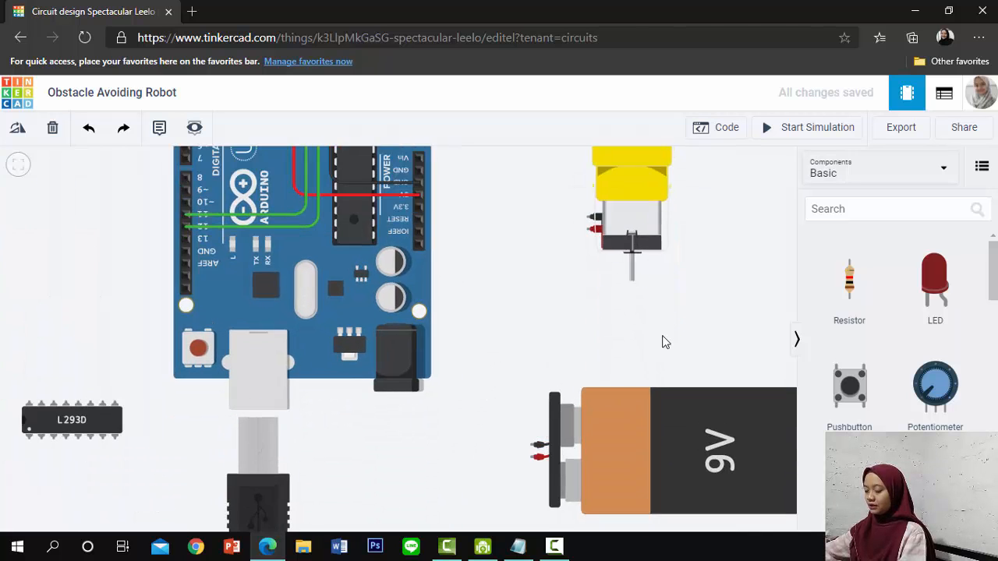
{"action": "left_click_drag", "start_coordinate": [429, 465], "coordinate": [430, 443]}
{"action": "scroll", "coordinate": [430, 443], "scroll_direction": "up", "scroll_amount": 1}
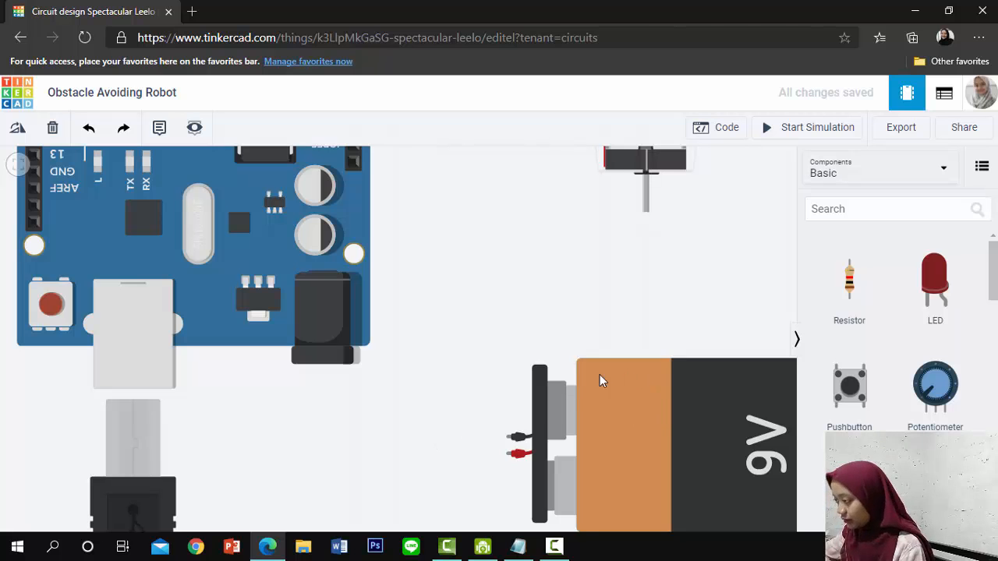
{"action": "scroll", "coordinate": [662, 241], "scroll_direction": "up", "scroll_amount": 2}
{"action": "left_click_drag", "start_coordinate": [601, 327], "coordinate": [606, 432]}
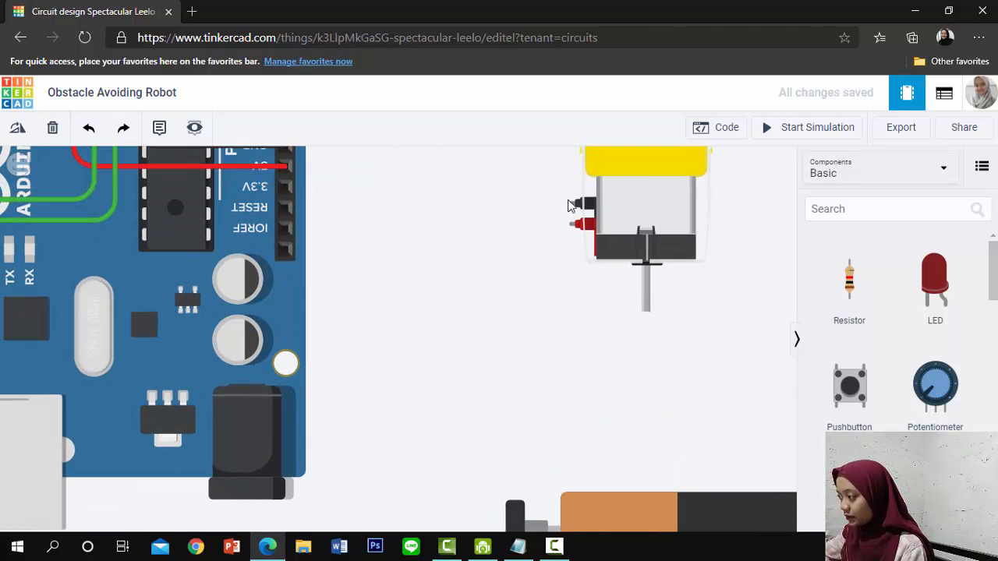
{"action": "left_click", "coordinate": [562, 204]}
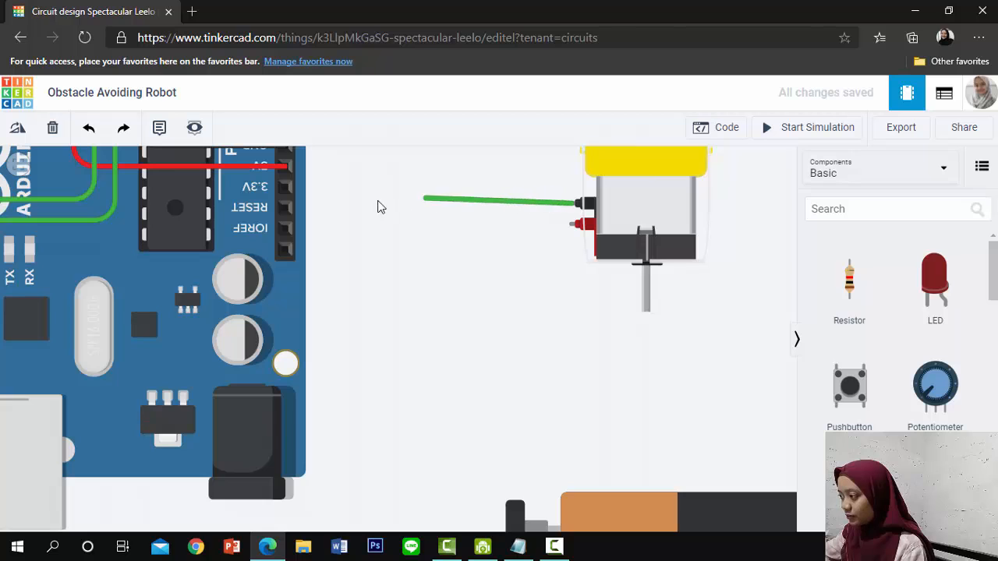
{"action": "left_click", "coordinate": [244, 278]}
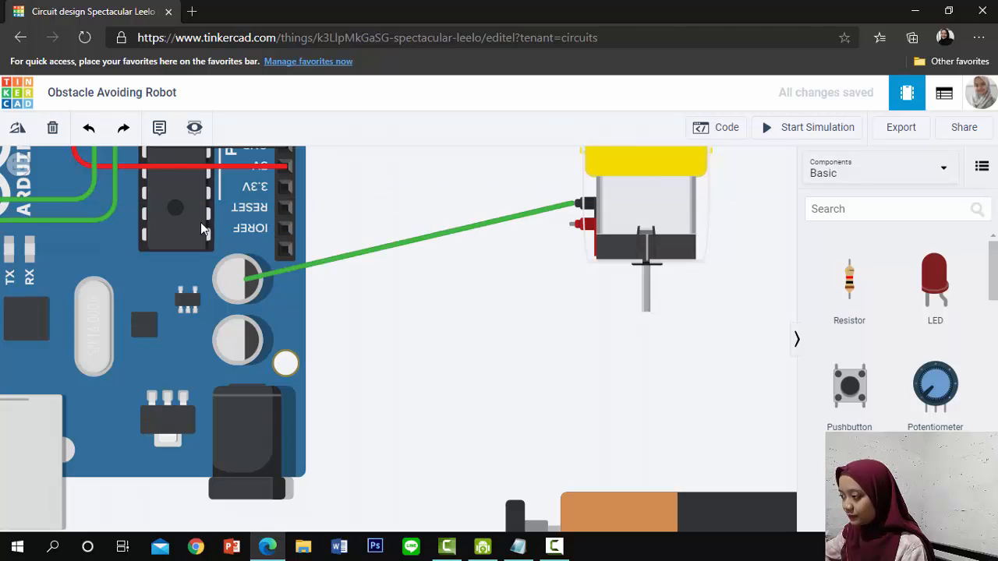
{"action": "left_click", "coordinate": [163, 204]}
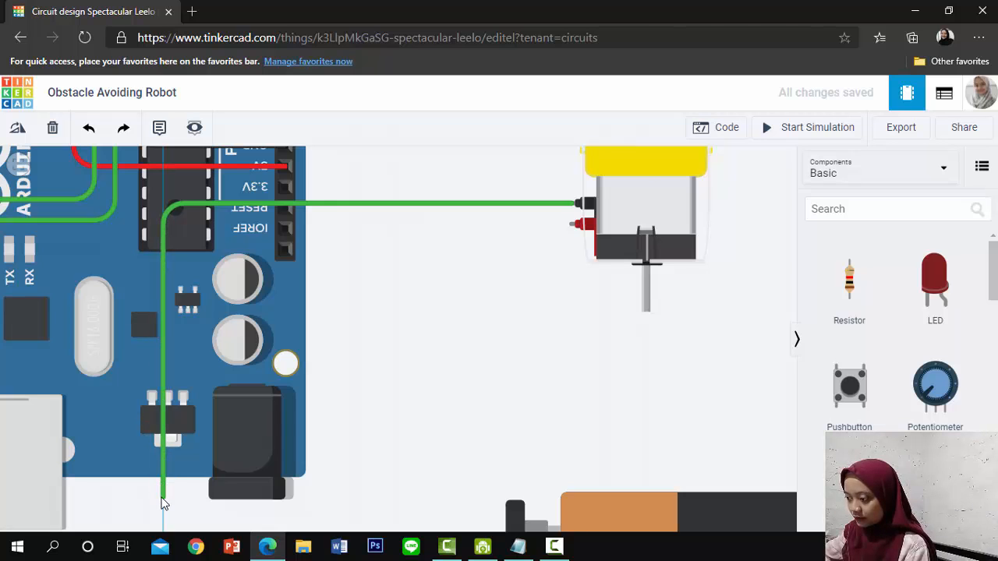
{"action": "left_click", "coordinate": [161, 493]}
{"action": "scroll", "coordinate": [54, 479], "scroll_direction": "down", "scroll_amount": 3}
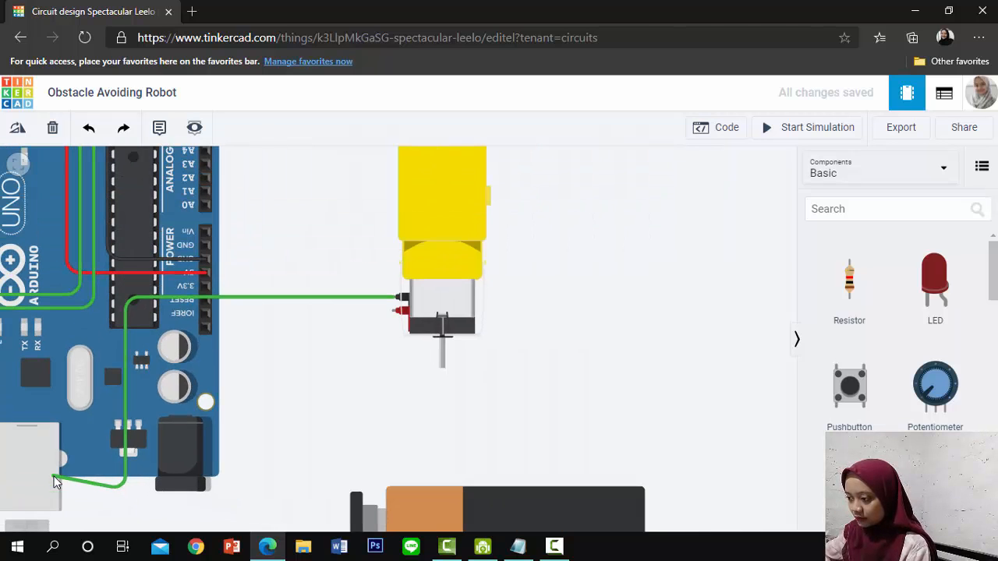
{"action": "left_click", "coordinate": [106, 499]}
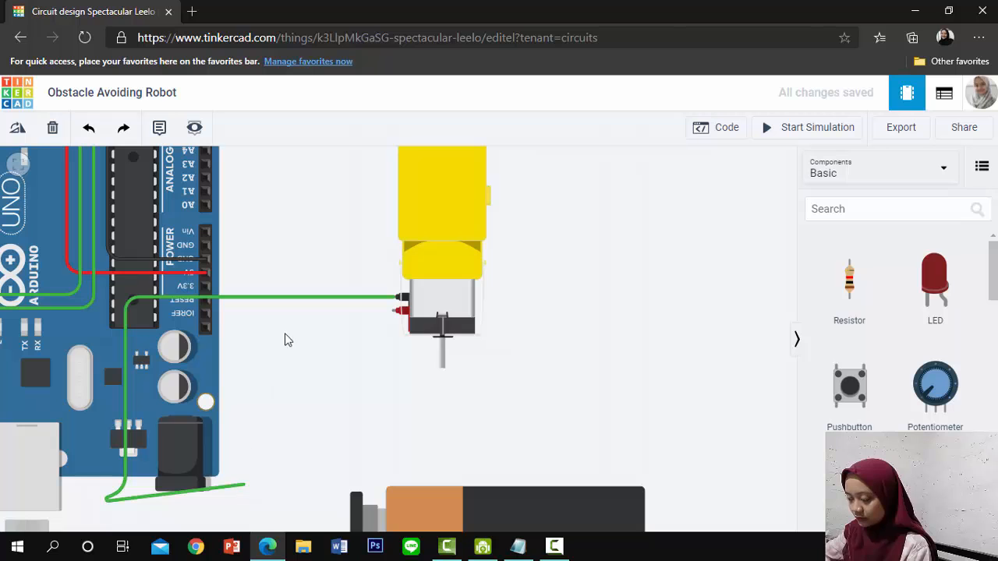
{"action": "left_click", "coordinate": [207, 333]}
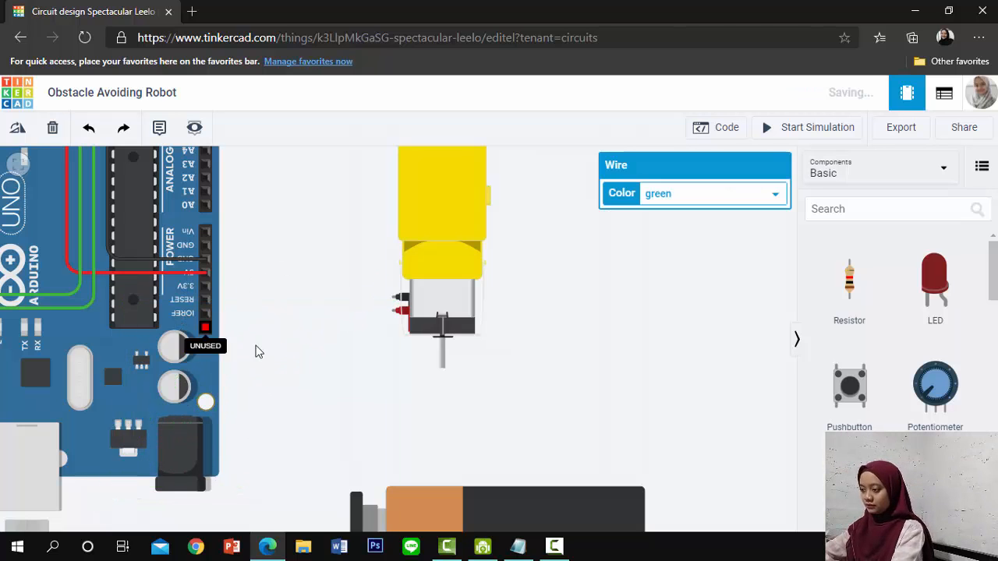
Wire the right-hand motor's negative terminal across the Arduino to the sixth upper-row pin of the L293D, using right-angle bends
{"action": "left_click_drag", "start_coordinate": [372, 339], "coordinate": [553, 282]}
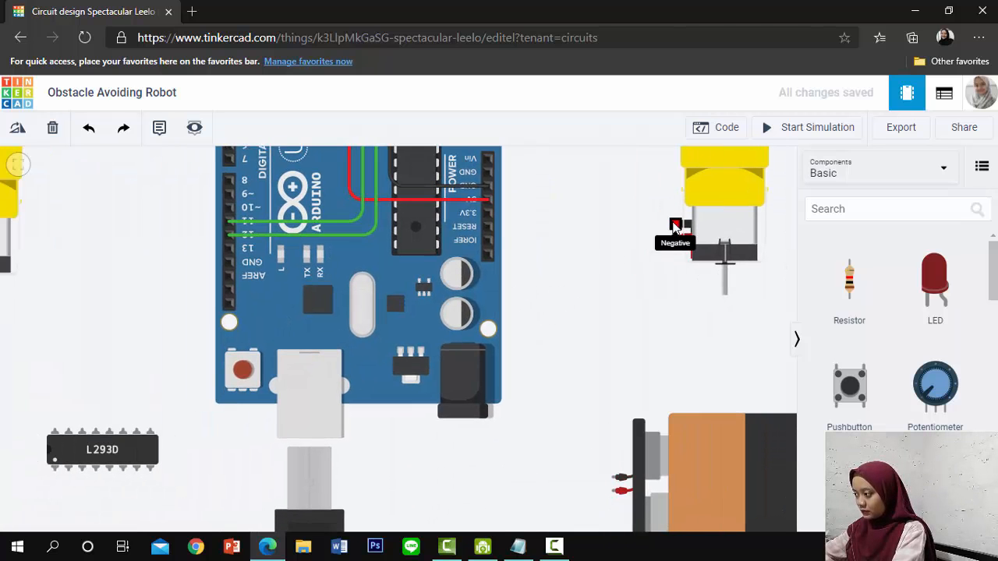
{"action": "left_click", "coordinate": [676, 226]}
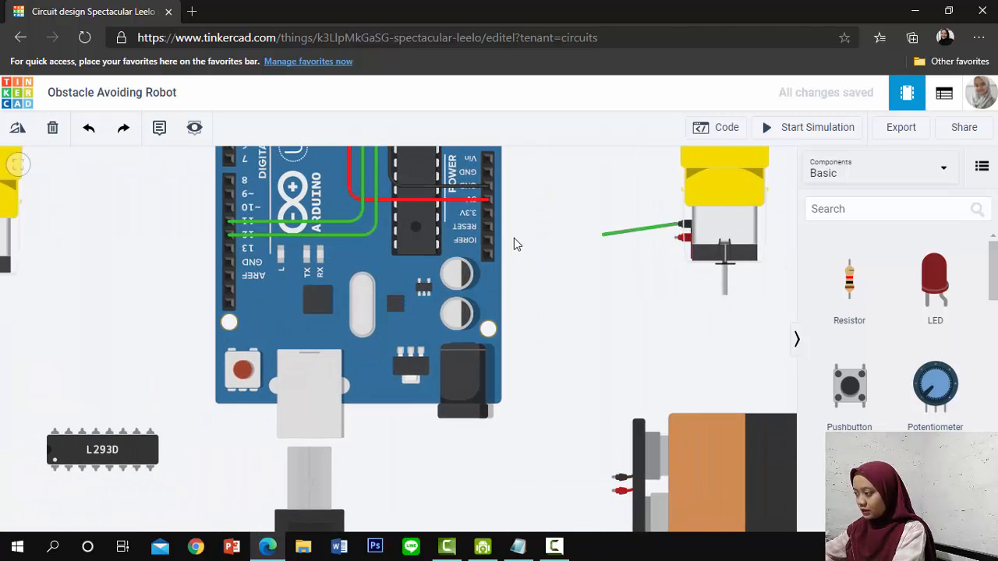
{"action": "left_click", "coordinate": [421, 227]}
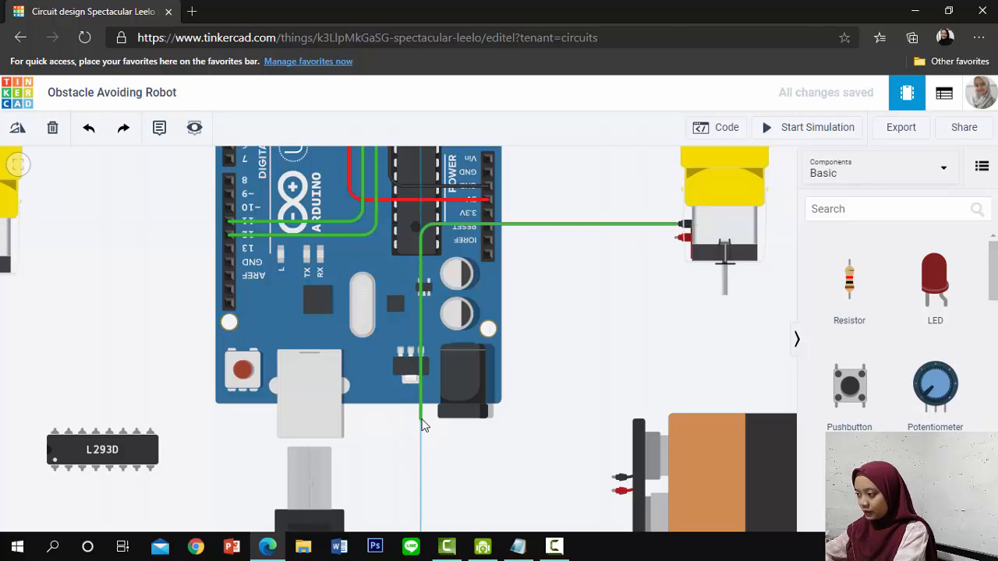
{"action": "left_click", "coordinate": [421, 421]}
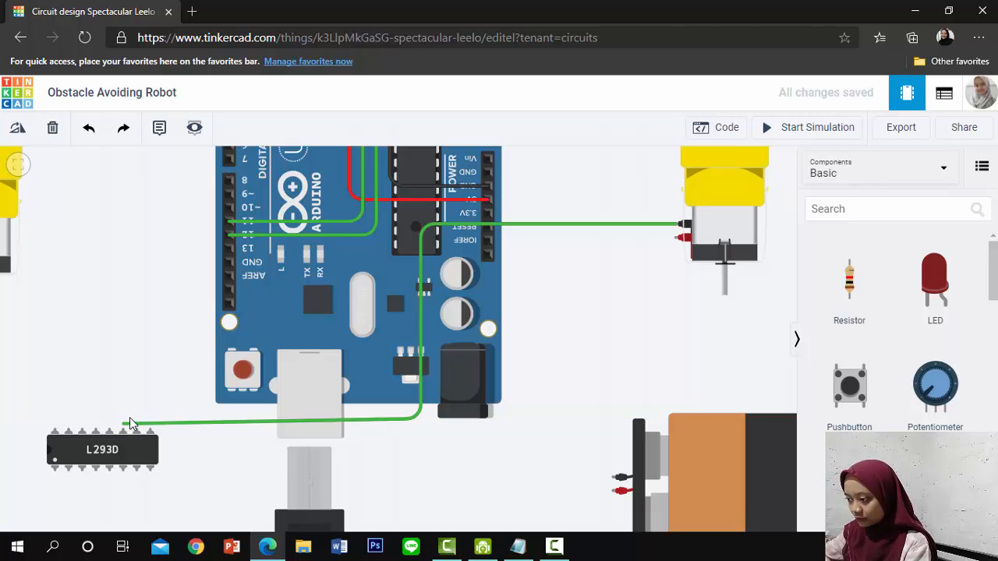
{"action": "left_click", "coordinate": [123, 432]}
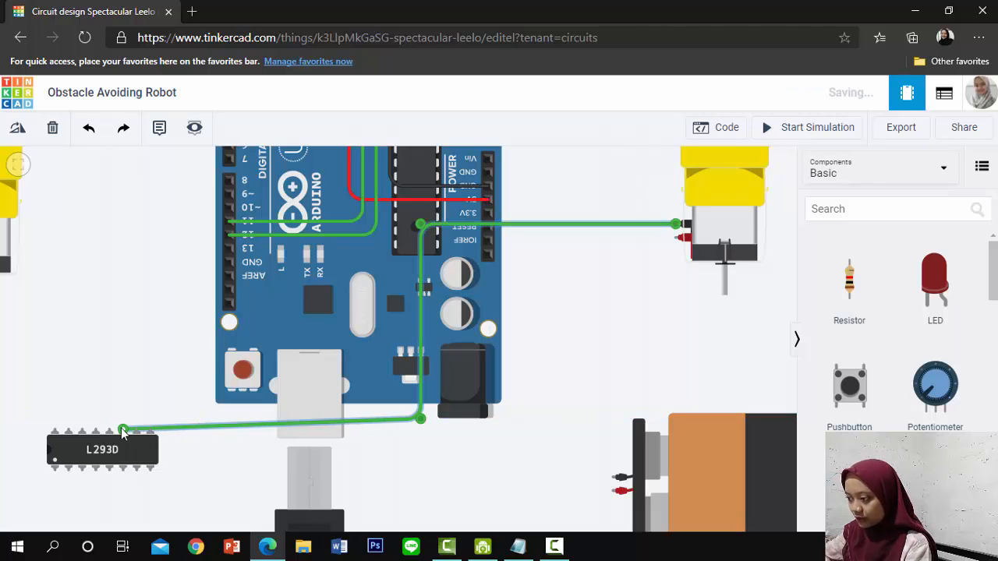
{"action": "left_click", "coordinate": [159, 428]}
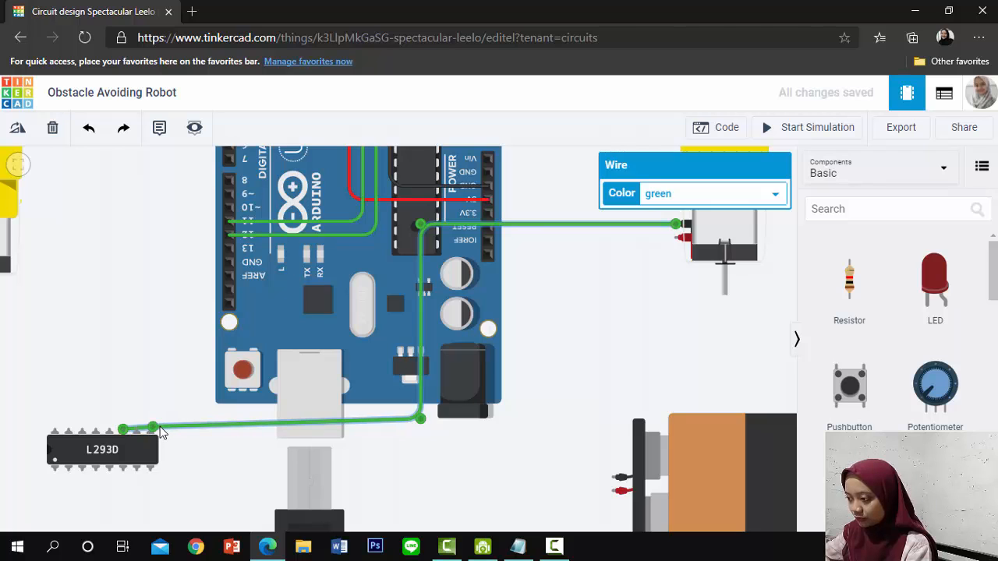
{"action": "left_click_drag", "start_coordinate": [153, 428], "coordinate": [124, 419]}
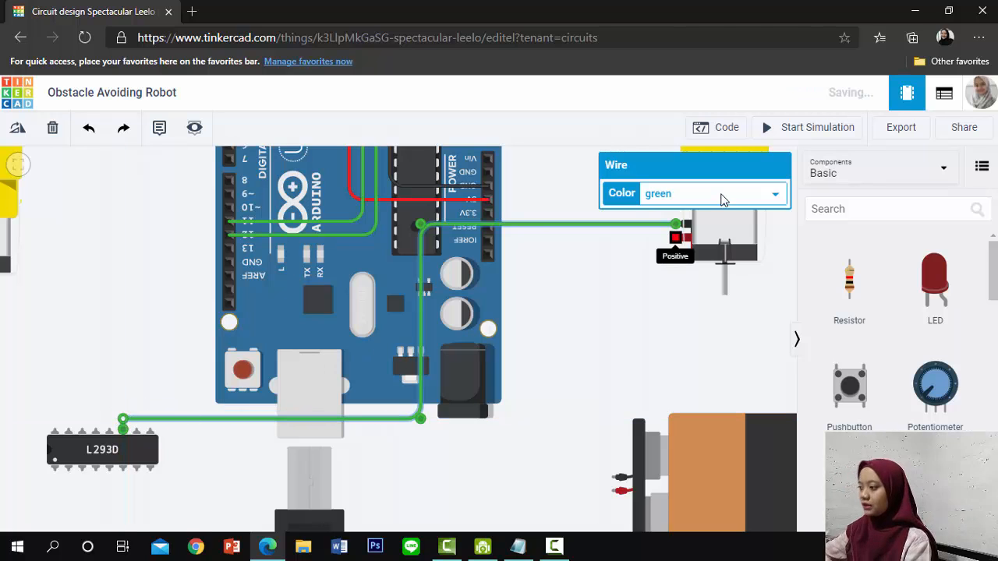
Colour the right-hand motor's negative wire black
{"action": "left_click", "coordinate": [722, 198]}
{"action": "left_click", "coordinate": [694, 217]}
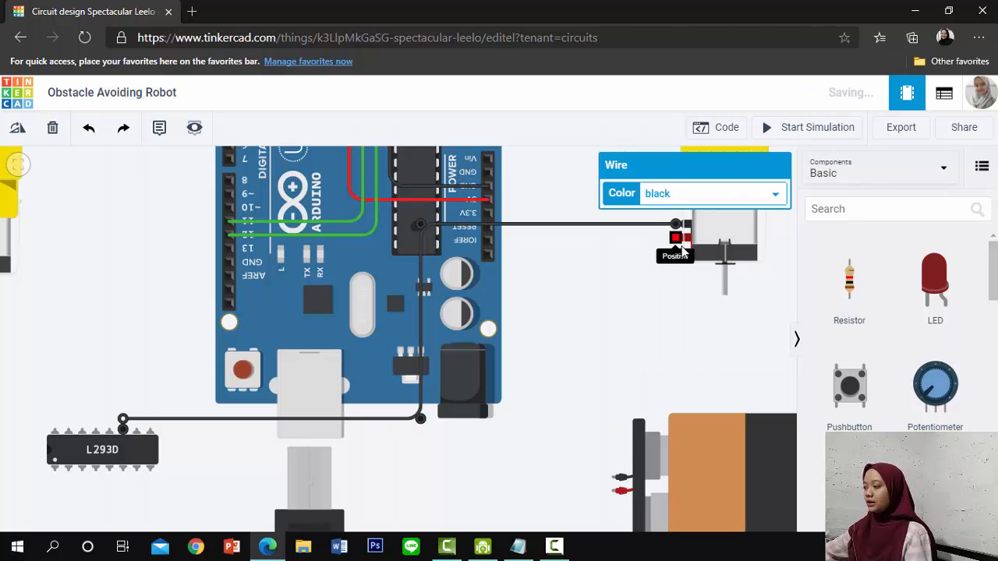
Wire the right-hand motor's positive terminal across the Arduino to the third upper-row pin of the L293D
{"action": "left_click", "coordinate": [683, 237]}
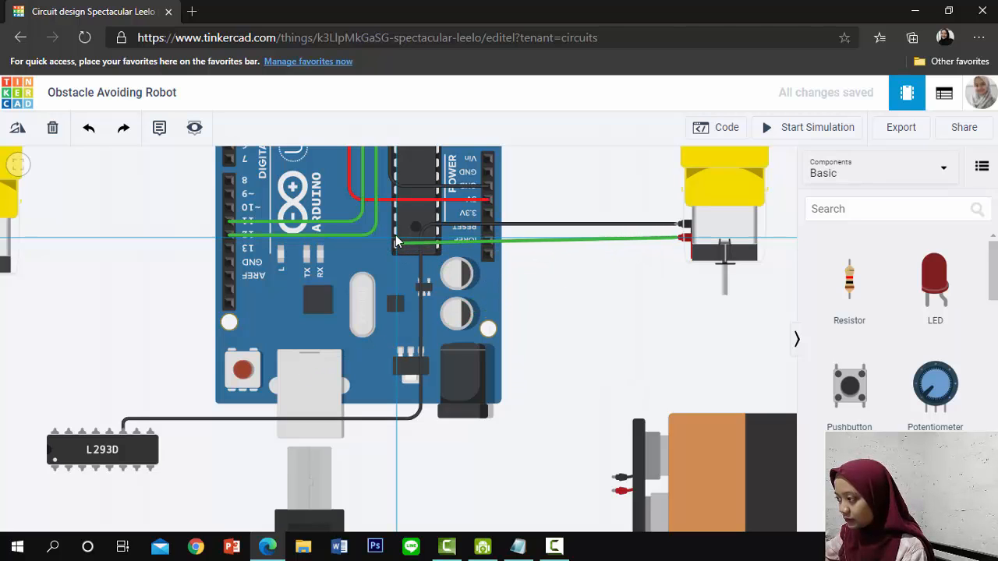
{"action": "left_click", "coordinate": [397, 245]}
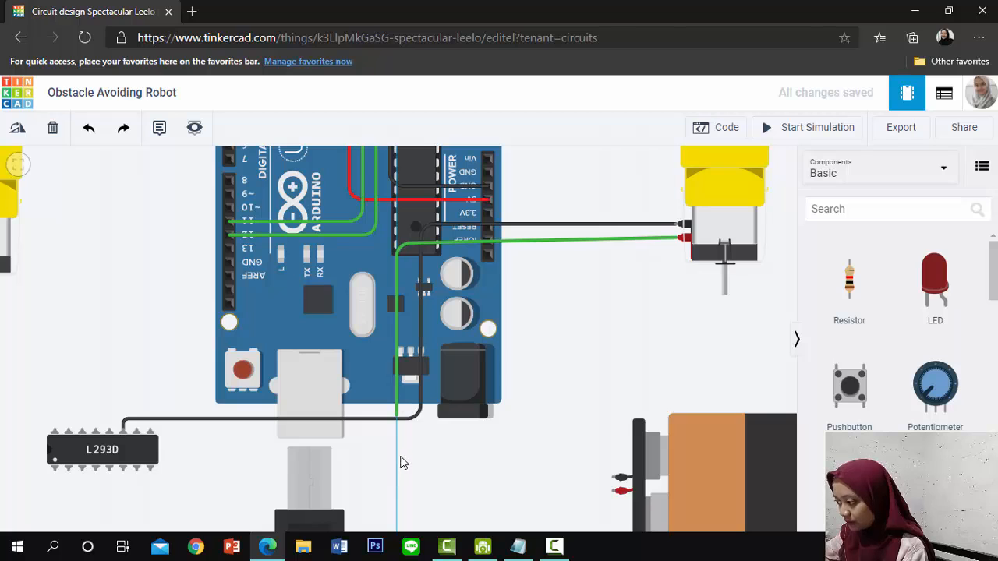
{"action": "left_click", "coordinate": [393, 411]}
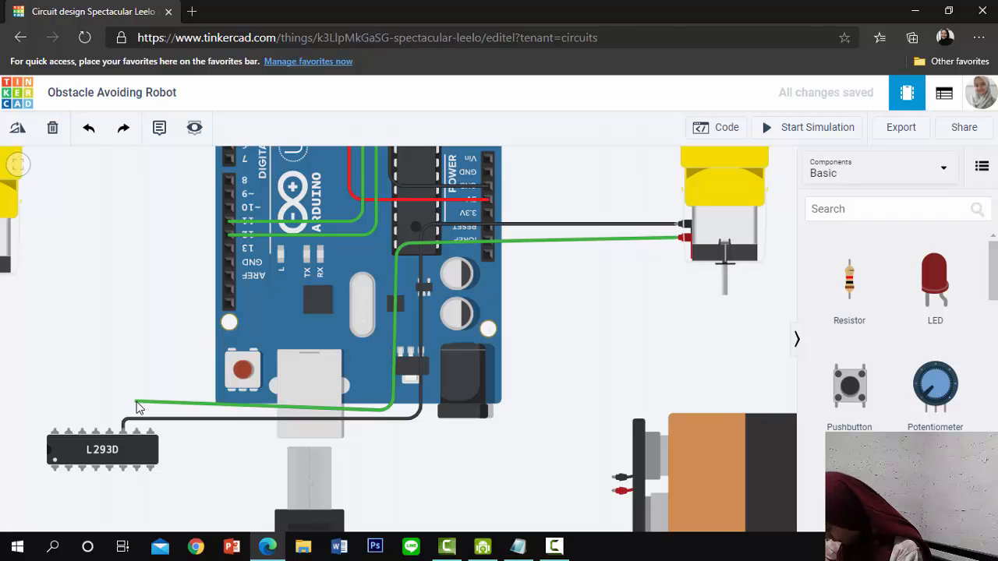
{"action": "left_click", "coordinate": [82, 430]}
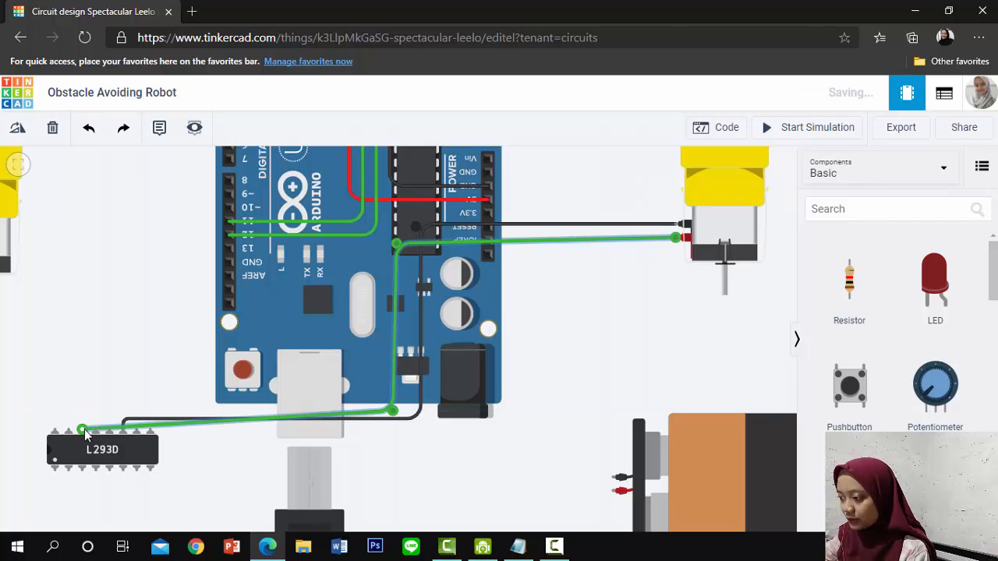
{"action": "left_click", "coordinate": [155, 427]}
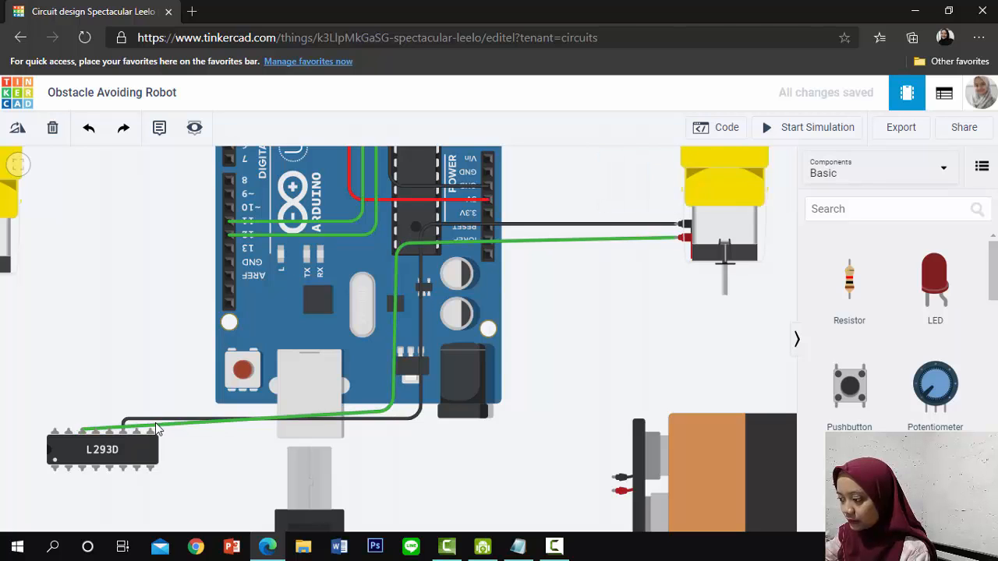
{"action": "left_click_drag", "start_coordinate": [153, 427], "coordinate": [116, 399]}
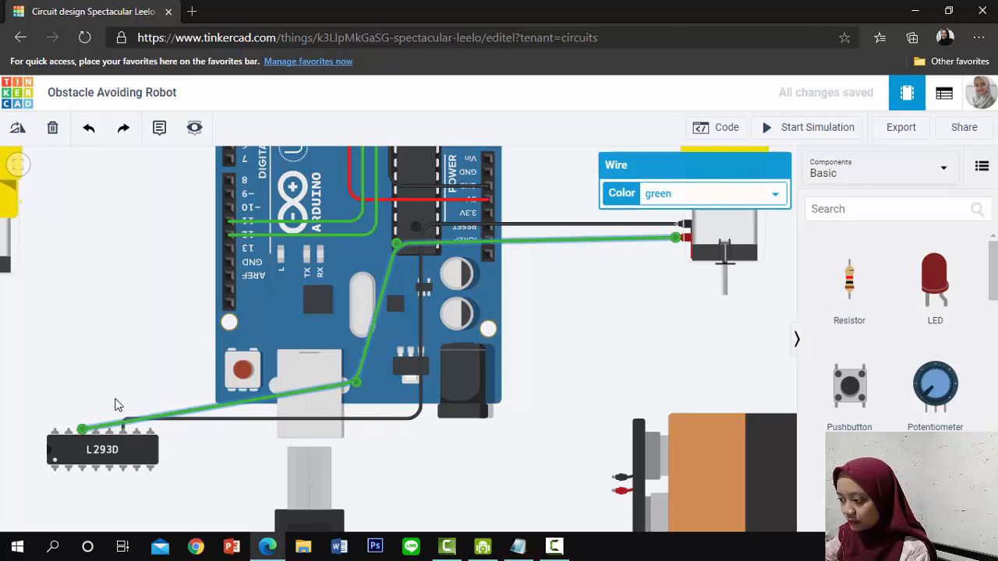
{"action": "left_click", "coordinate": [170, 412]}
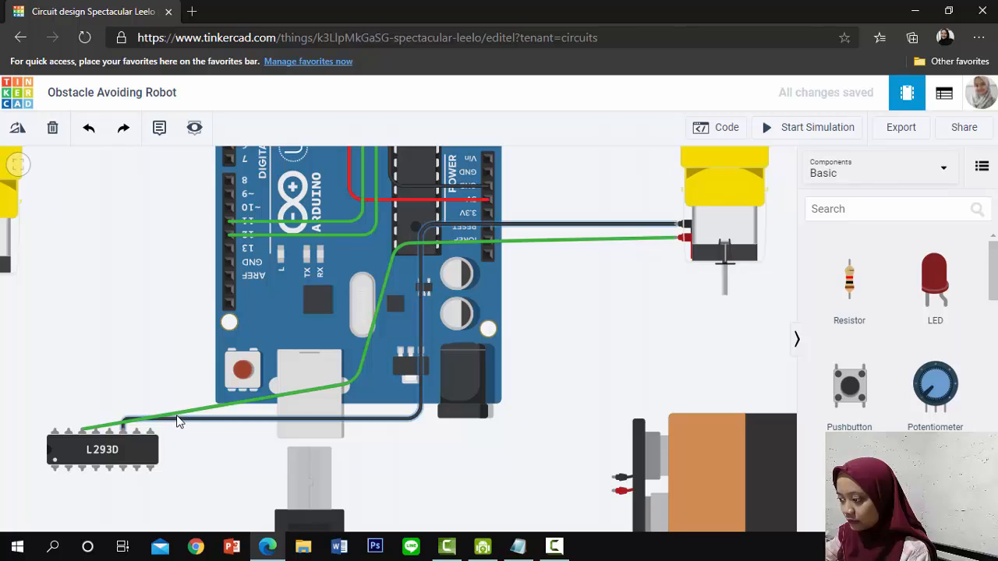
{"action": "left_click", "coordinate": [177, 415]}
{"action": "left_click", "coordinate": [173, 419]}
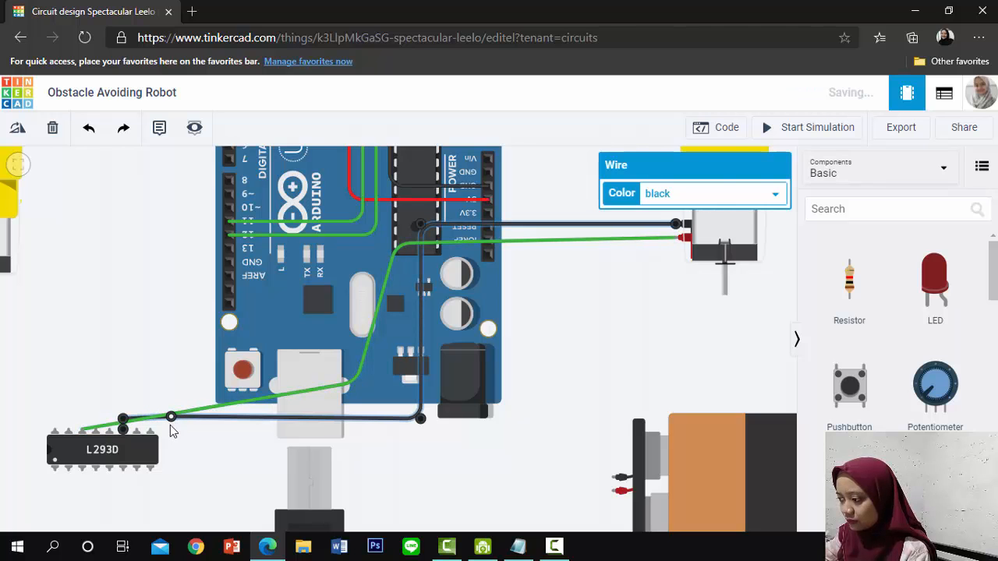
{"action": "left_click", "coordinate": [199, 414]}
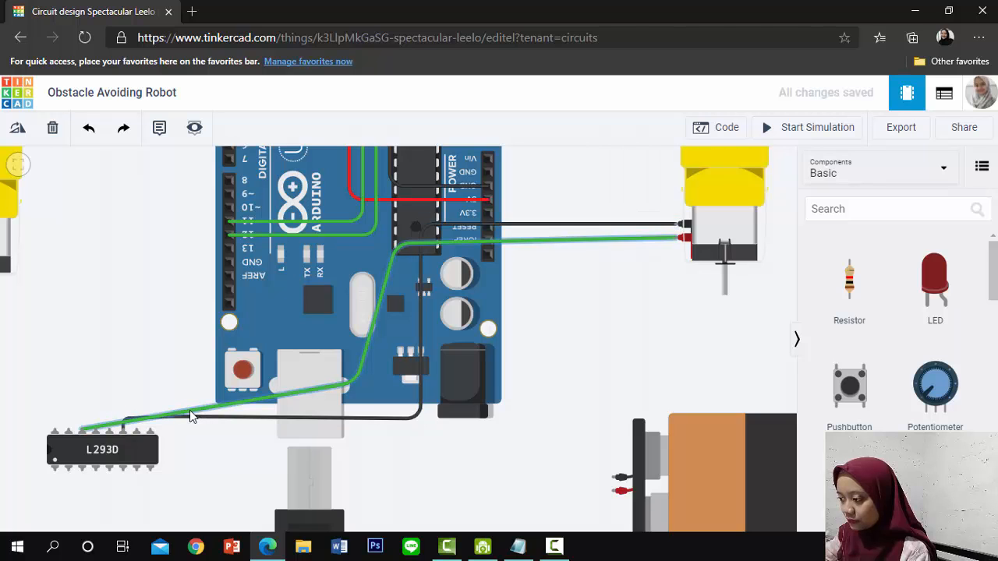
Route the right-hand motor's positive wire with right-angle bends above the L293D and below the Arduino, and colour it red
{"action": "left_click", "coordinate": [192, 417]}
{"action": "left_click_drag", "start_coordinate": [192, 417], "coordinate": [82, 413]}
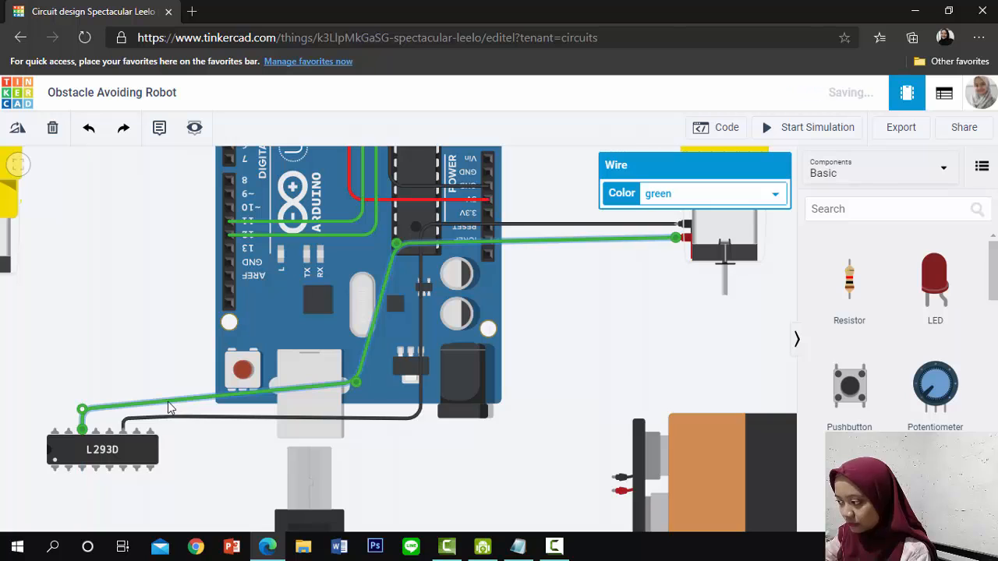
{"action": "left_click_drag", "start_coordinate": [353, 382], "coordinate": [395, 409]}
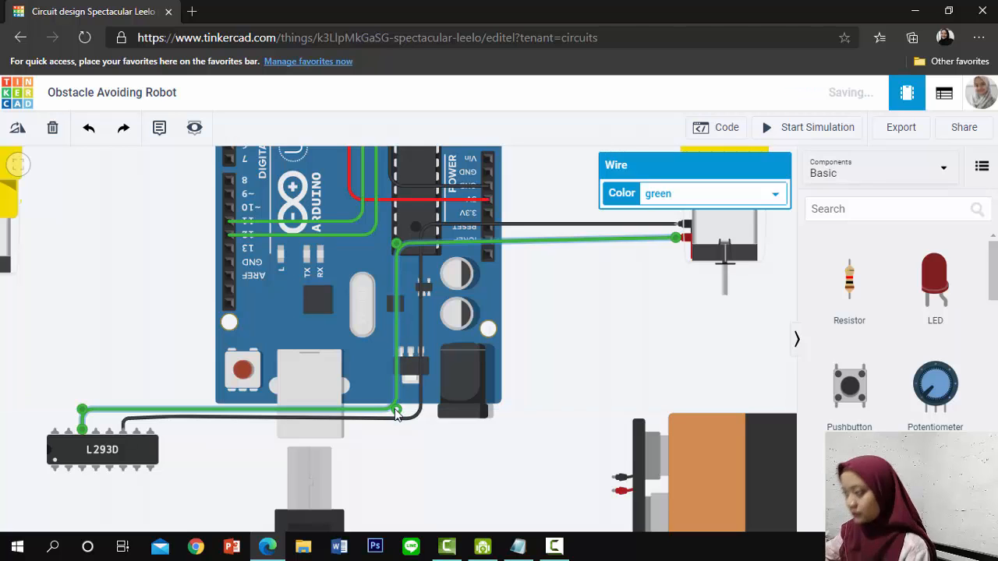
{"action": "left_click", "coordinate": [657, 193]}
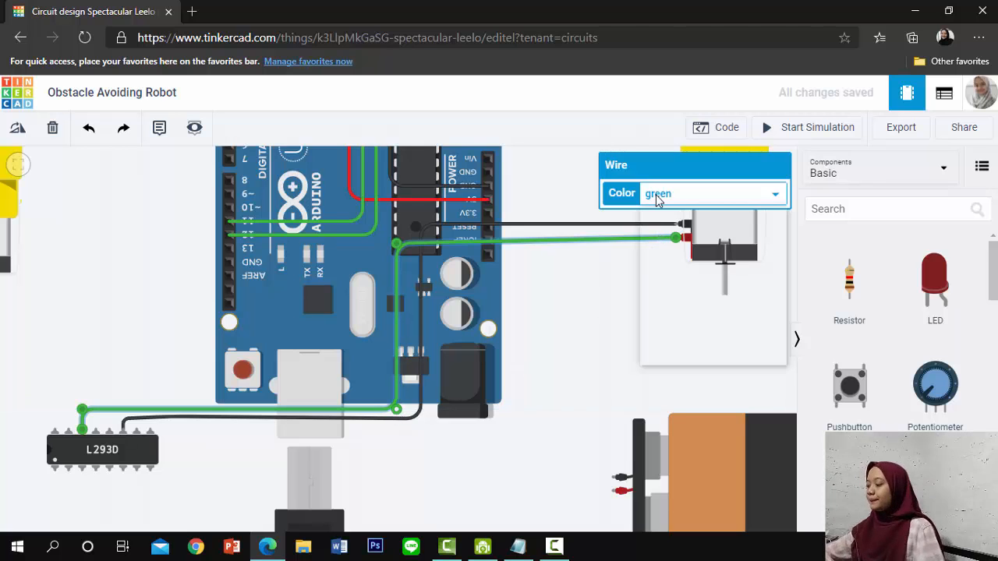
{"action": "left_click", "coordinate": [678, 228]}
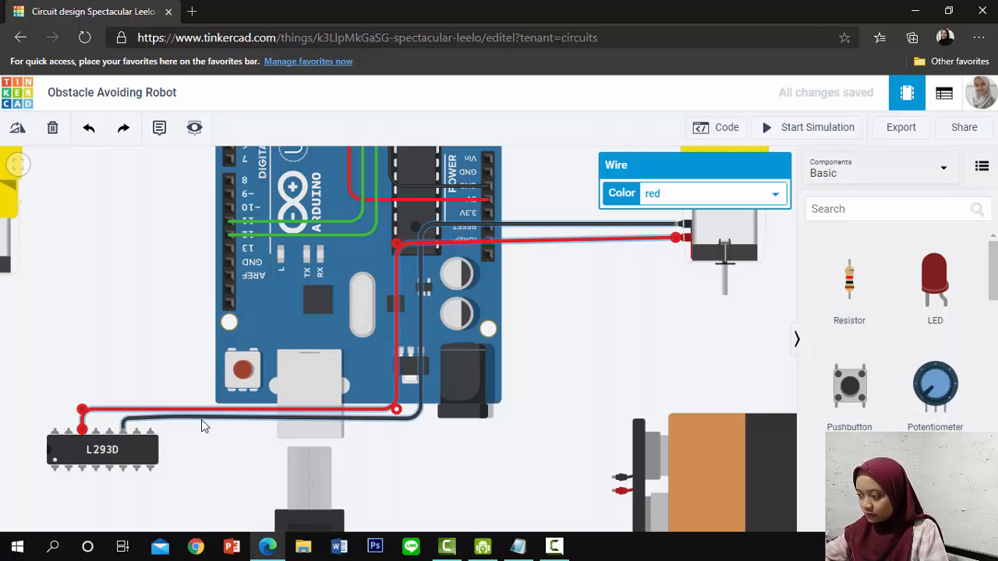
Remove the stray bend point from the black motor wire and level the red wire's upper bend with the right-hand motor's positive terminal
{"action": "left_click", "coordinate": [171, 419]}
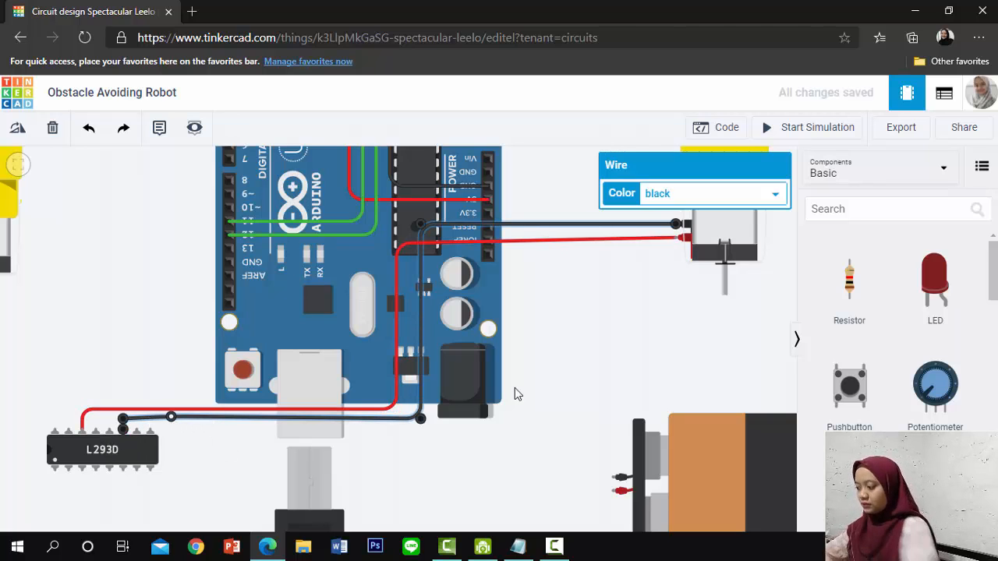
{"action": "double_click", "coordinate": [171, 419]}
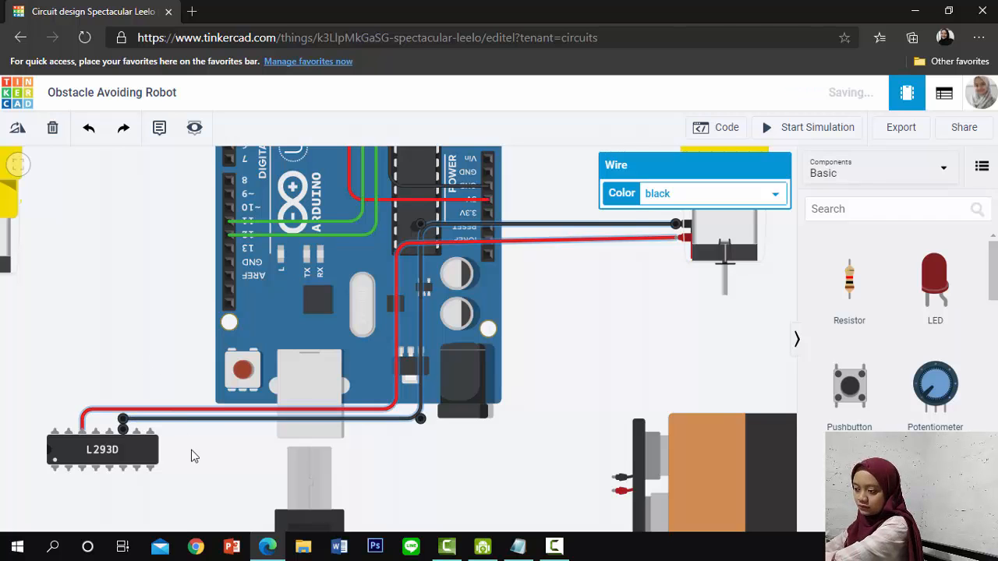
{"action": "left_click", "coordinate": [369, 483]}
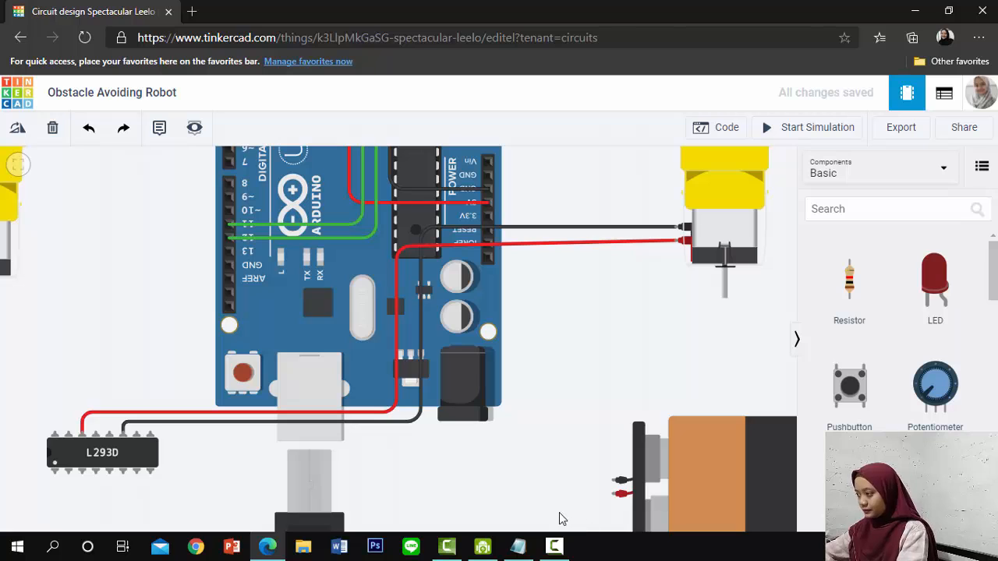
{"action": "left_click", "coordinate": [396, 248]}
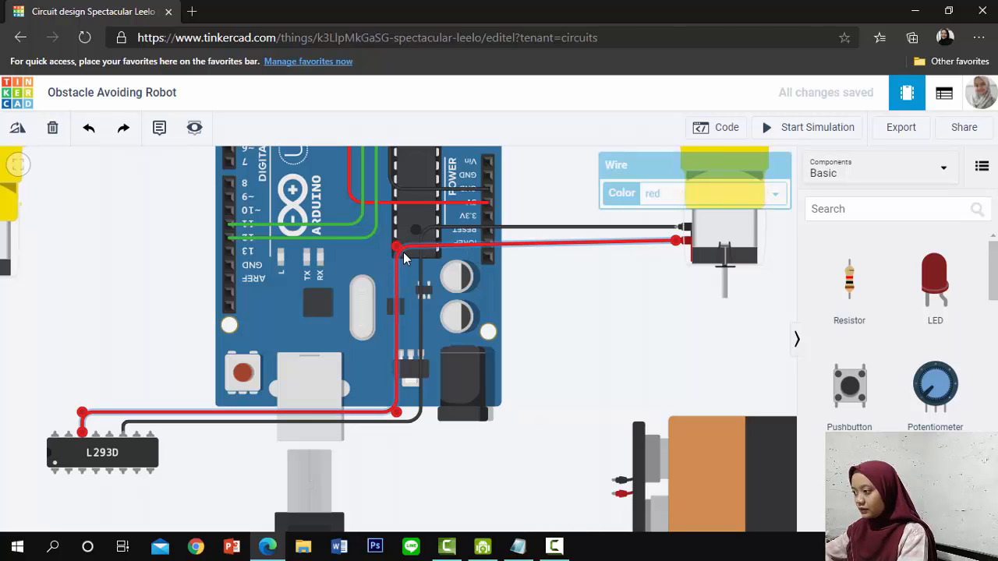
{"action": "left_click_drag", "start_coordinate": [397, 248], "coordinate": [398, 245]}
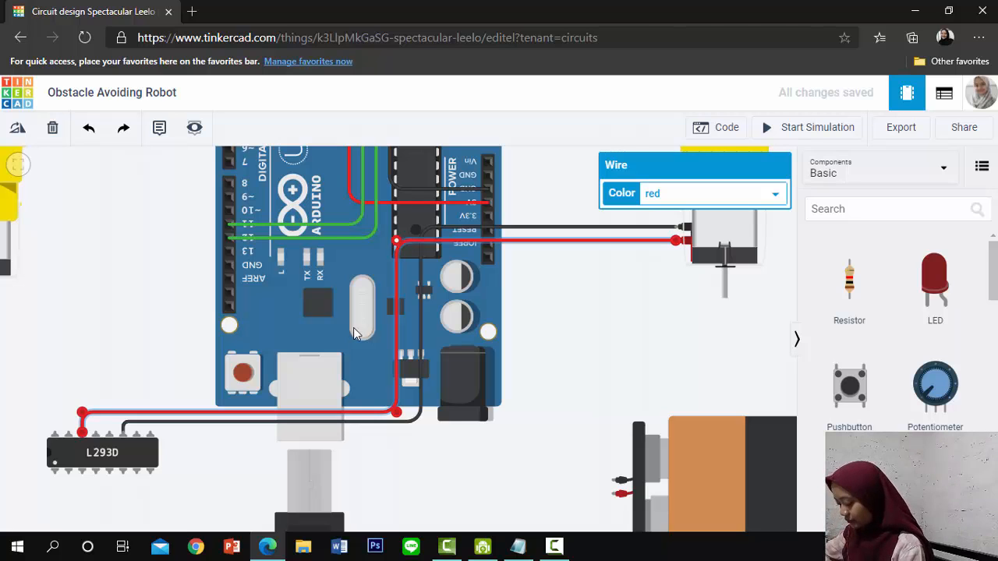
Wire the left-hand motor's negative terminal to the L293D's Output 2 pin with right-angle bends and colour the wire black
{"action": "left_click_drag", "start_coordinate": [223, 476], "coordinate": [406, 447]}
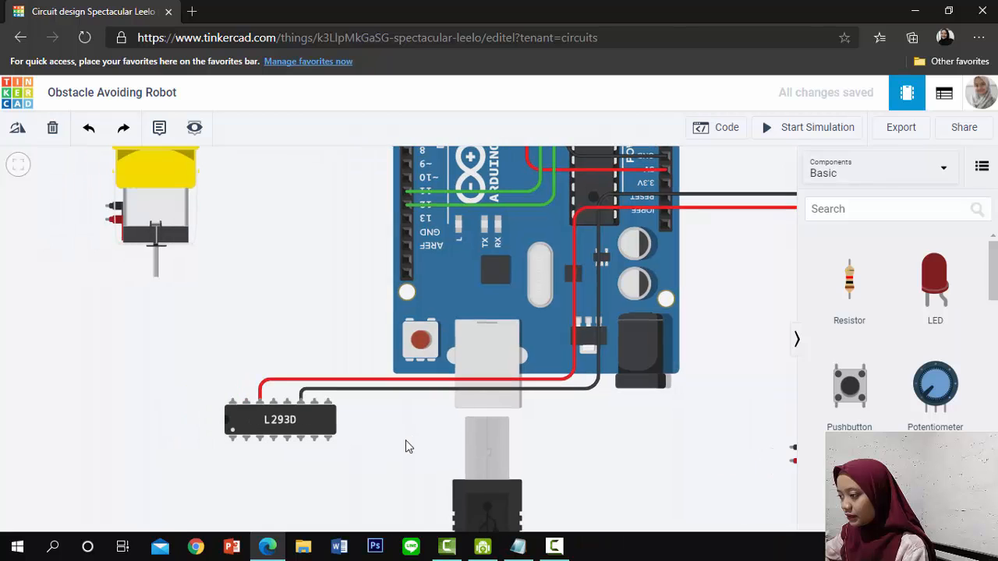
{"action": "left_click", "coordinate": [111, 207]}
{"action": "left_click", "coordinate": [57, 207]}
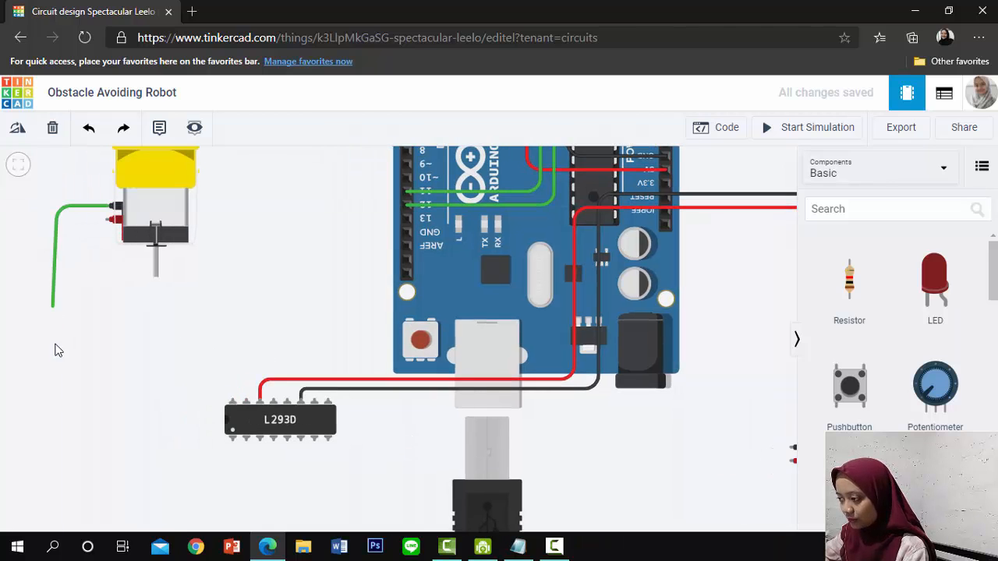
{"action": "left_click_drag", "start_coordinate": [60, 464], "coordinate": [57, 491]}
{"action": "left_click_drag", "start_coordinate": [226, 497], "coordinate": [317, 497]}
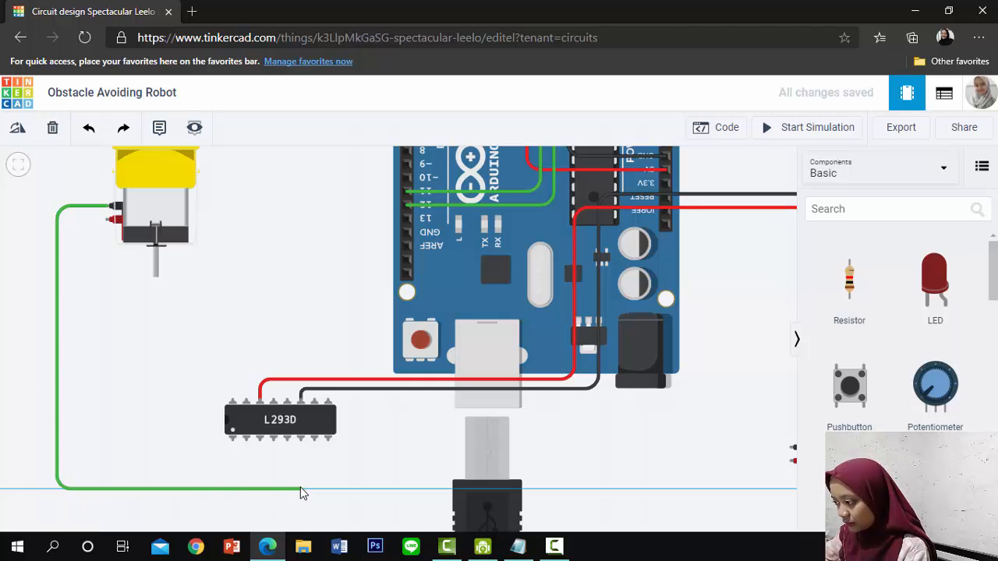
{"action": "left_click", "coordinate": [301, 490]}
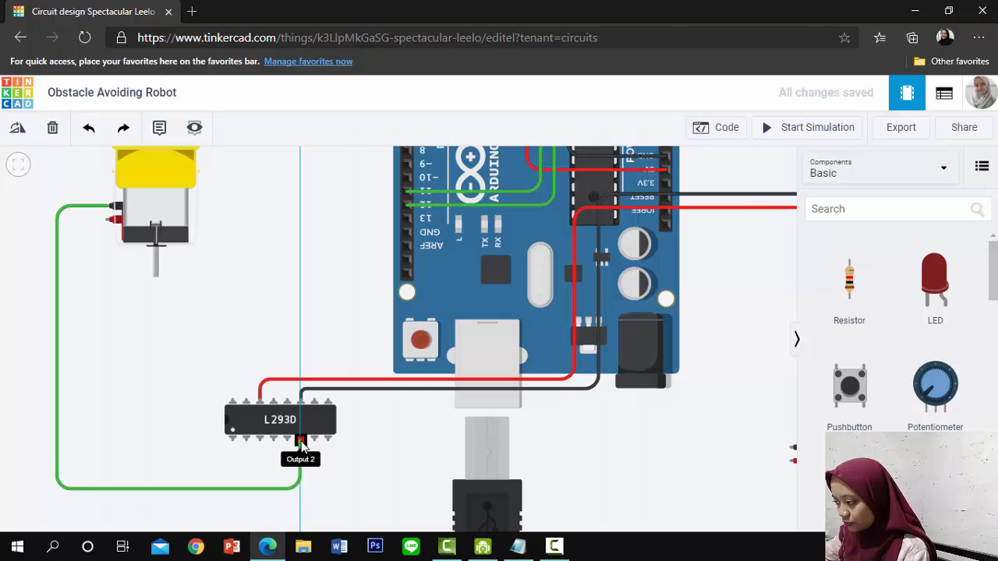
{"action": "left_click", "coordinate": [301, 443]}
{"action": "left_click", "coordinate": [662, 195]}
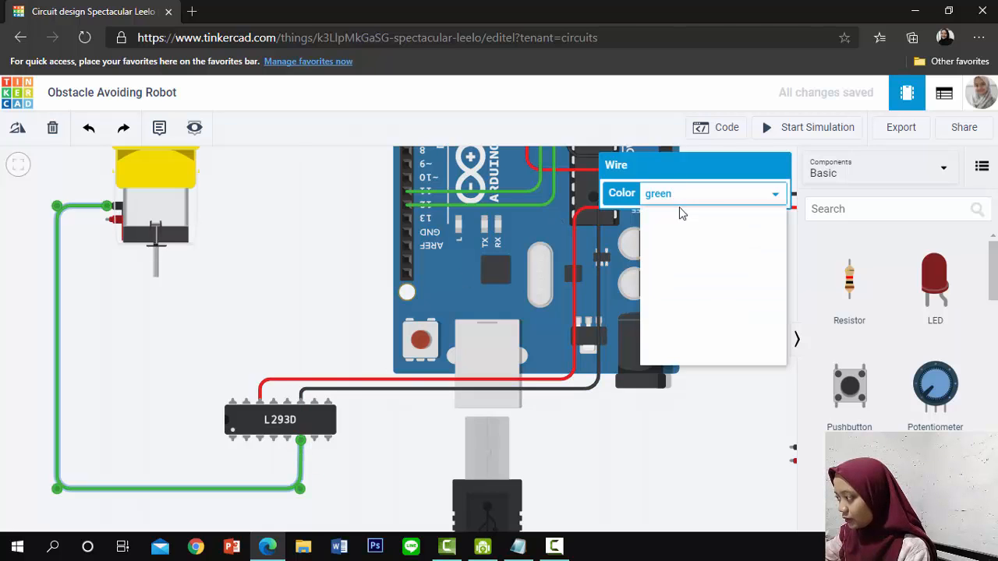
{"action": "left_click", "coordinate": [680, 216]}
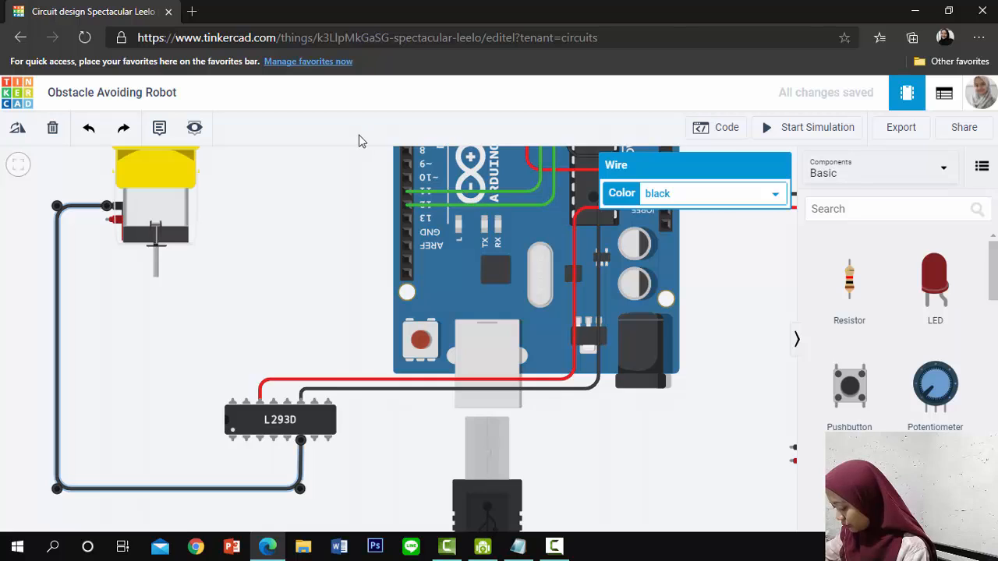
Wire the left-hand motor's positive terminal to the third lower-row pin of the L293D with right-angle bends and colour the wire red
{"action": "left_click", "coordinate": [114, 219]}
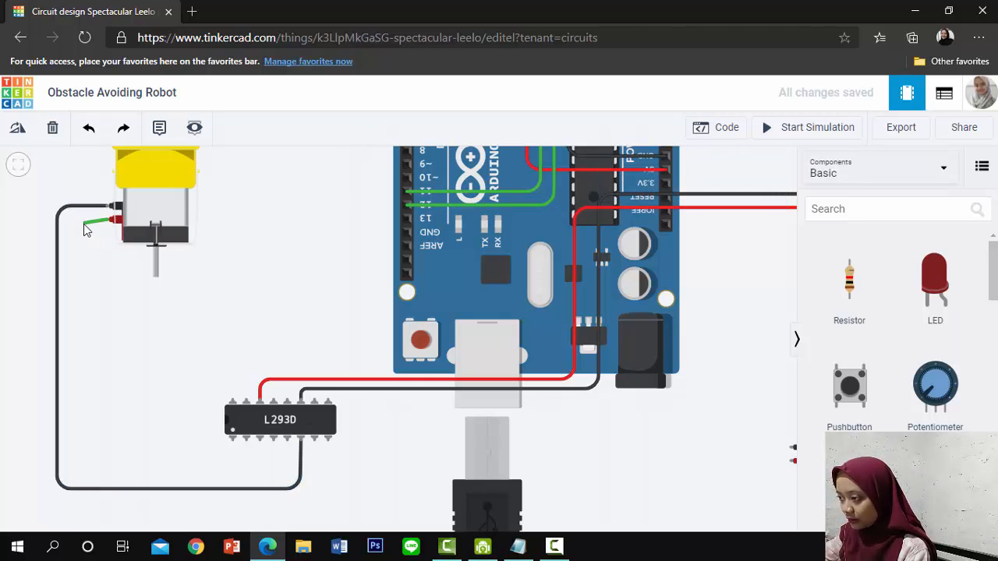
{"action": "left_click", "coordinate": [71, 223]}
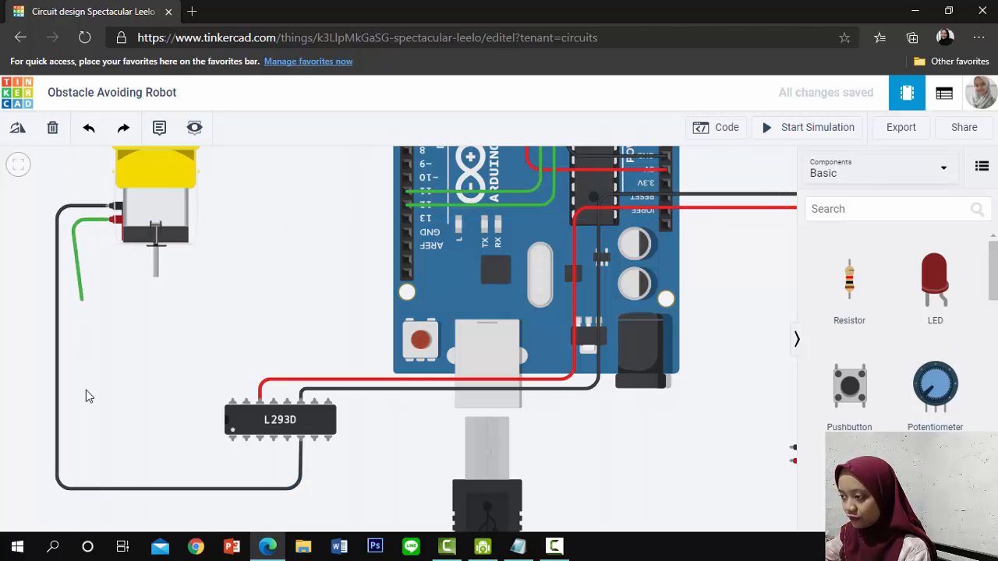
{"action": "left_click", "coordinate": [72, 464]}
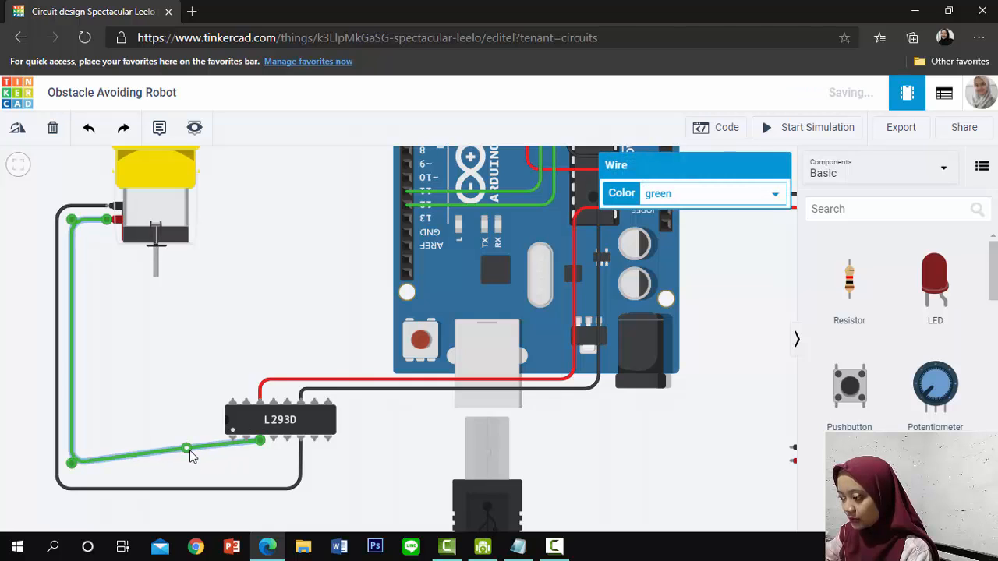
{"action": "left_click_drag", "start_coordinate": [189, 451], "coordinate": [262, 466]}
{"action": "left_click", "coordinate": [680, 196]}
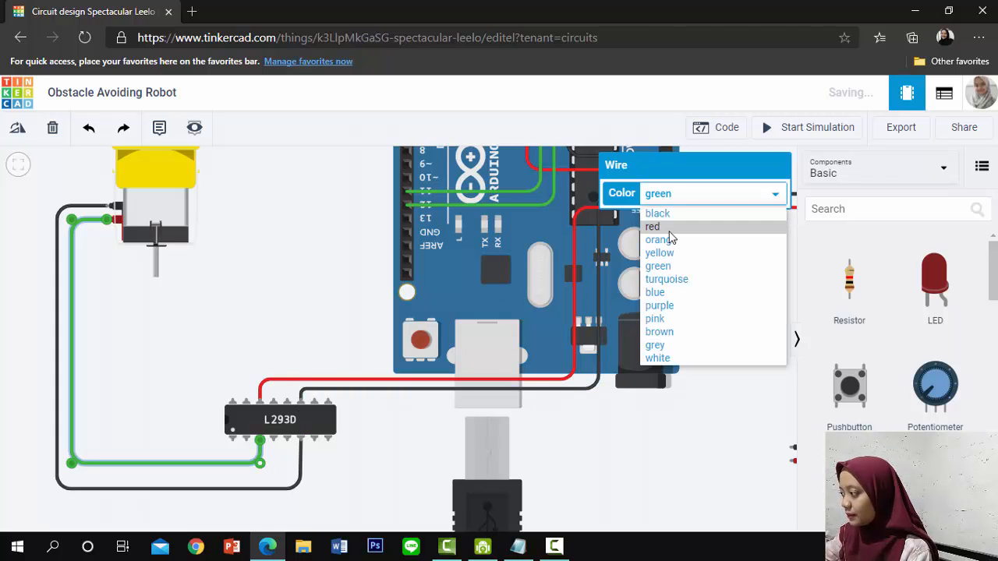
{"action": "key", "text": "Return"}
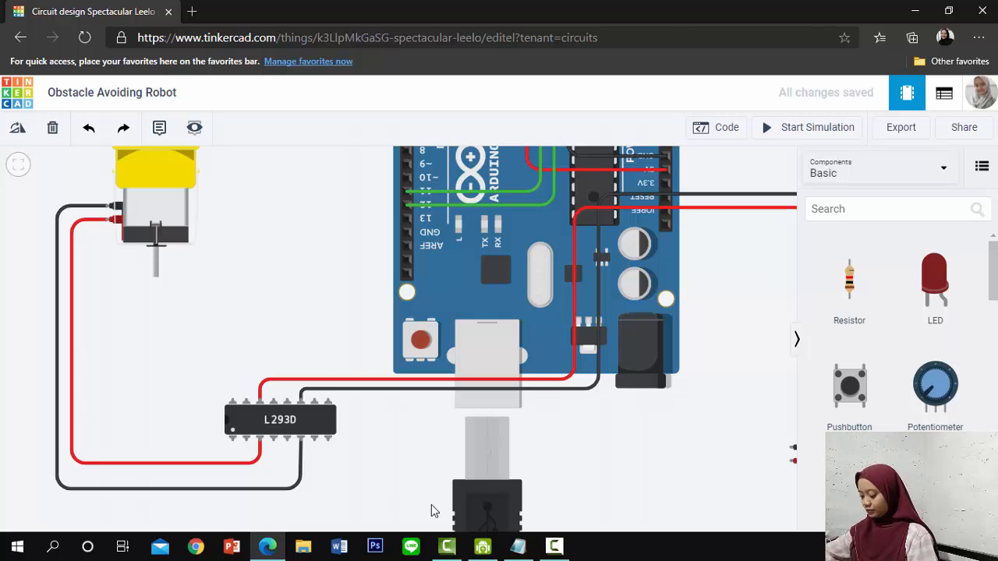
Wire the 9V battery's negative terminal to the Arduino's GND pin next to 5V, with one bend beside the battery
{"action": "left_click_drag", "start_coordinate": [698, 491], "coordinate": [494, 470]}
{"action": "left_click_drag", "start_coordinate": [596, 316], "coordinate": [592, 316]}
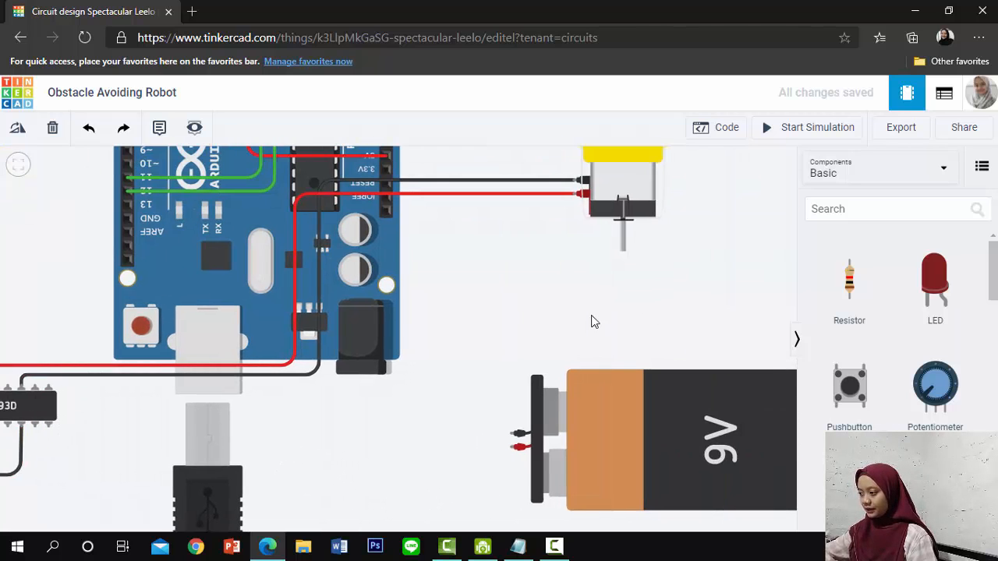
{"action": "left_click", "coordinate": [512, 436]}
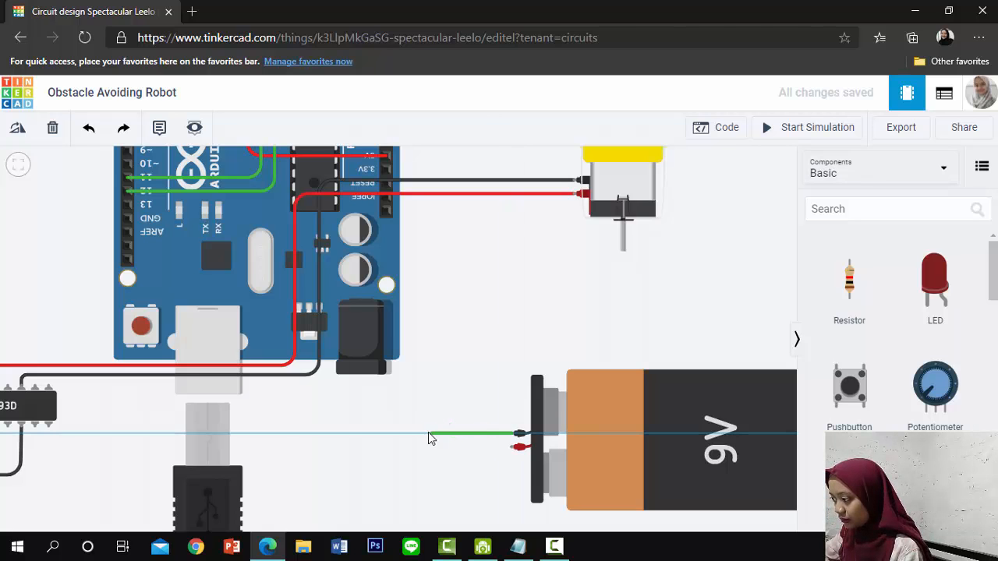
{"action": "scroll", "coordinate": [424, 163], "scroll_direction": "down", "scroll_amount": 2}
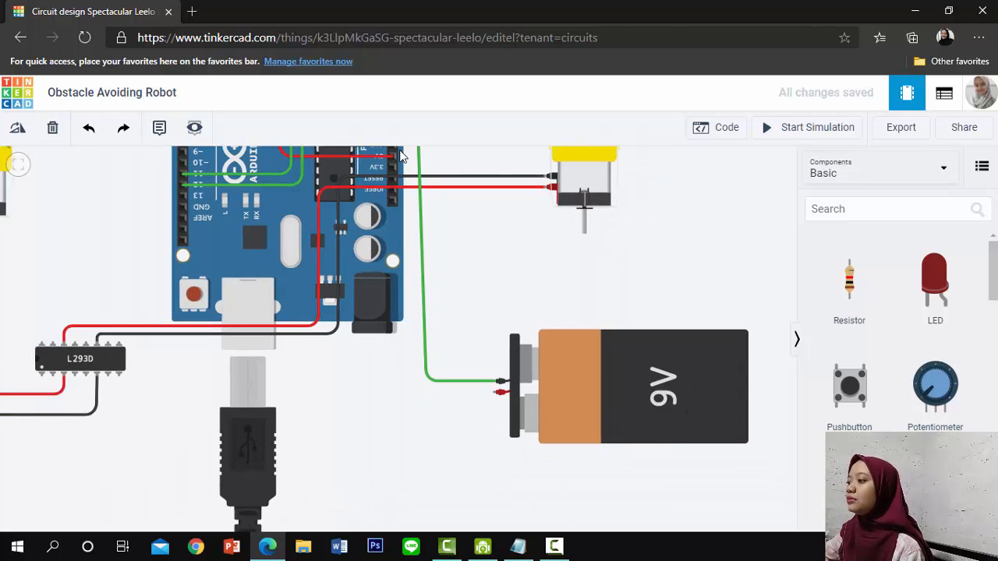
{"action": "left_click", "coordinate": [395, 148]}
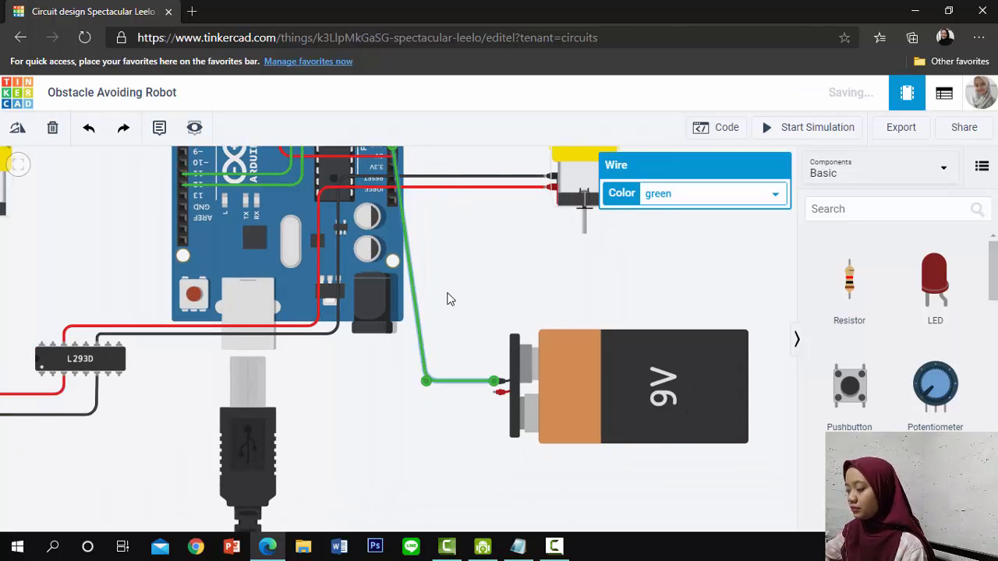
{"action": "left_click_drag", "start_coordinate": [433, 364], "coordinate": [431, 373]}
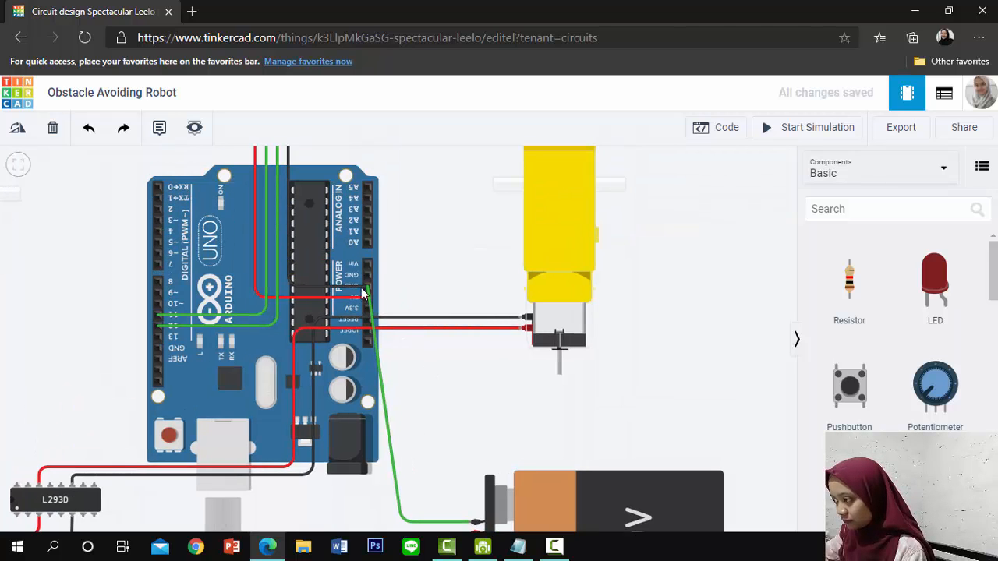
Add a right-angle bend to the battery's negative wire level with the Arduino's GND pin and colour the wire black
{"action": "left_click", "coordinate": [379, 349]}
{"action": "left_click_drag", "start_coordinate": [378, 345], "coordinate": [400, 284]}
{"action": "left_click", "coordinate": [684, 193]}
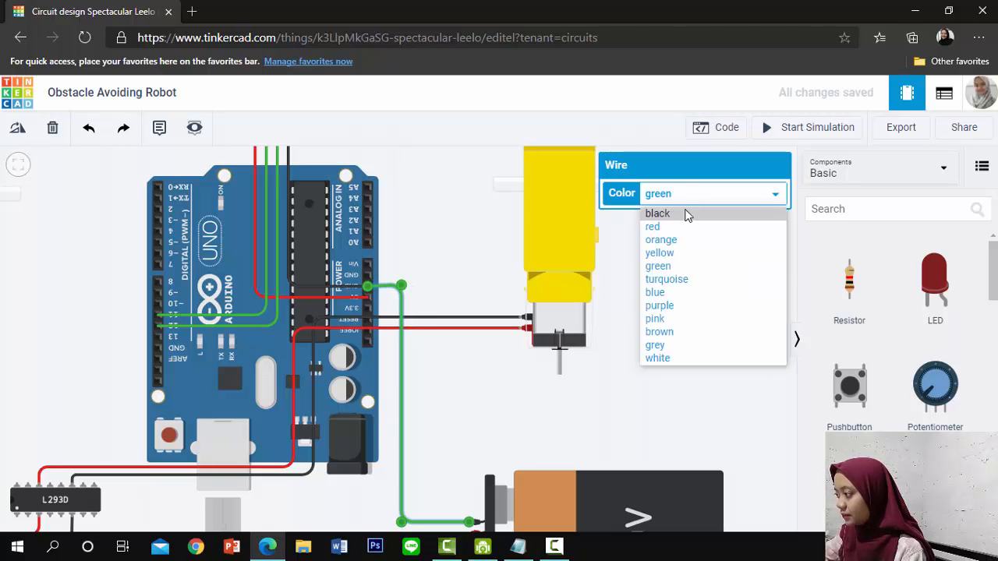
{"action": "left_click", "coordinate": [686, 215]}
{"action": "left_click", "coordinate": [486, 388]}
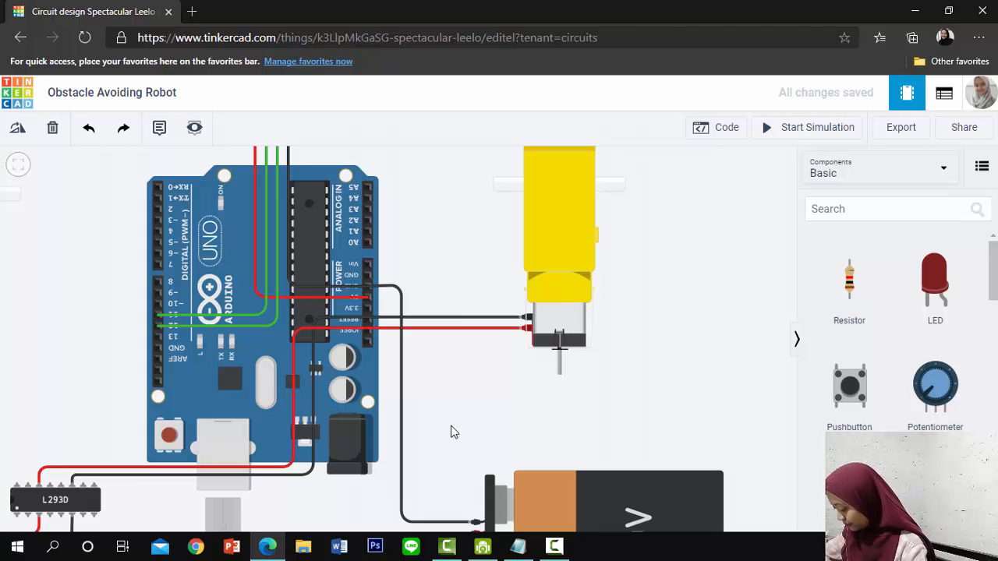
Wire the L293D's Power 2 pin to the 9V battery's positive terminal, routed below the chip with right-angle bends, and colour it red
{"action": "left_click_drag", "start_coordinate": [473, 445], "coordinate": [548, 334]}
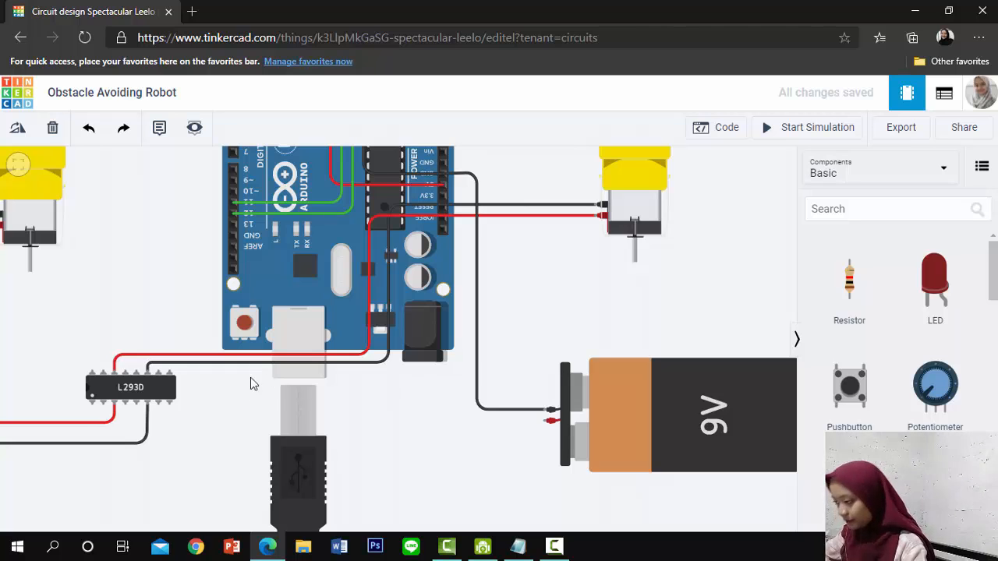
{"action": "left_click", "coordinate": [171, 409]}
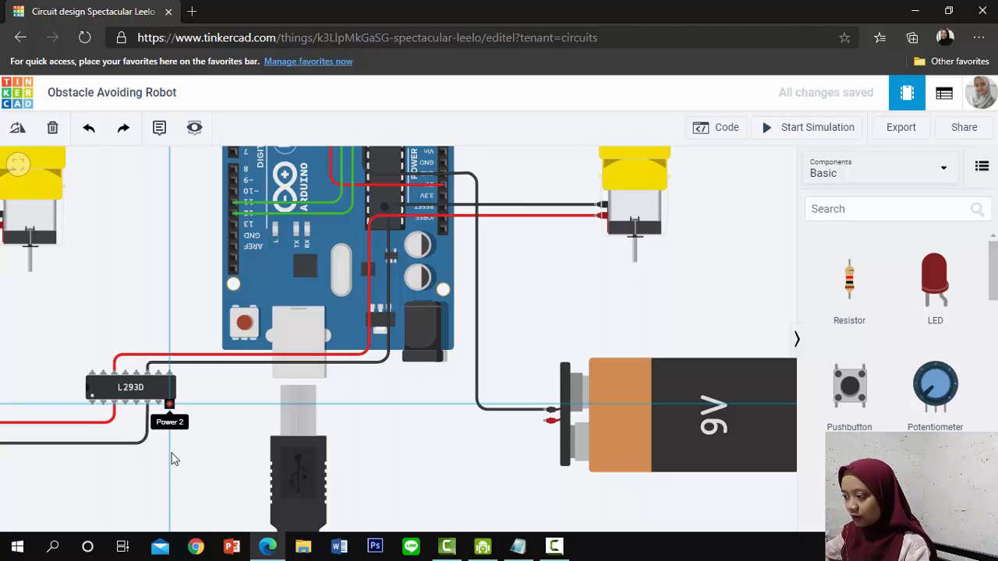
{"action": "left_click", "coordinate": [169, 455]}
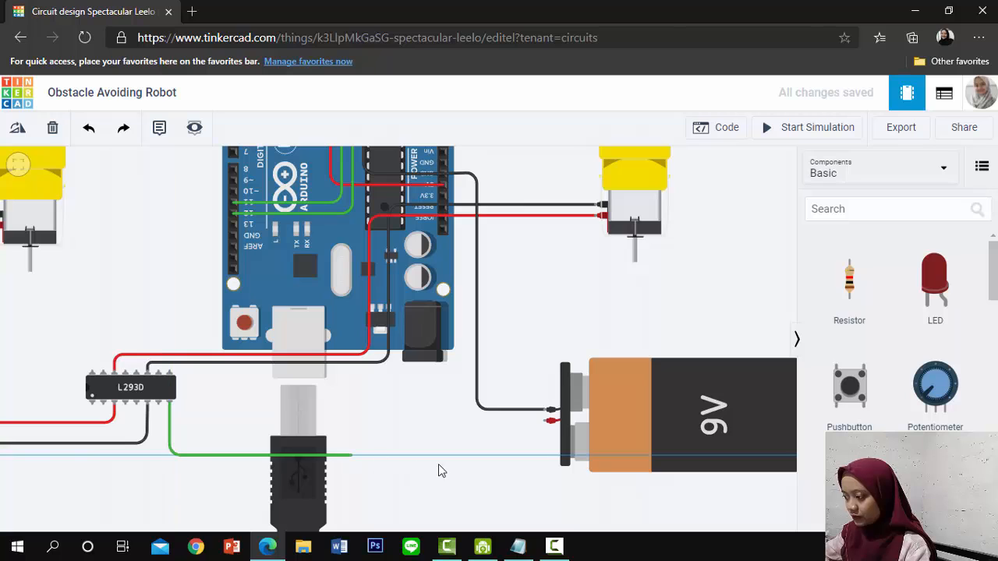
{"action": "left_click", "coordinate": [537, 454]}
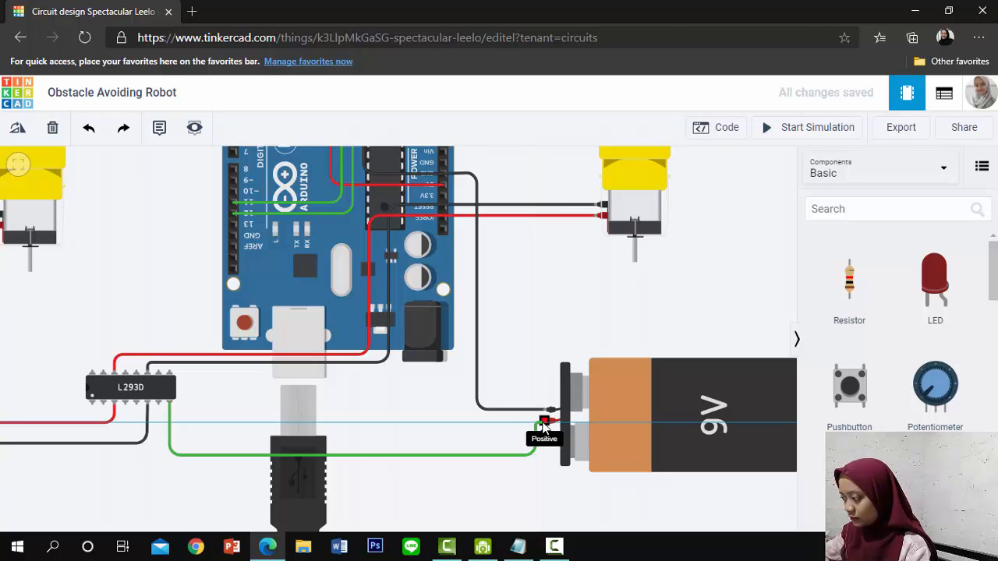
{"action": "left_click", "coordinate": [543, 425]}
{"action": "left_click", "coordinate": [664, 195]}
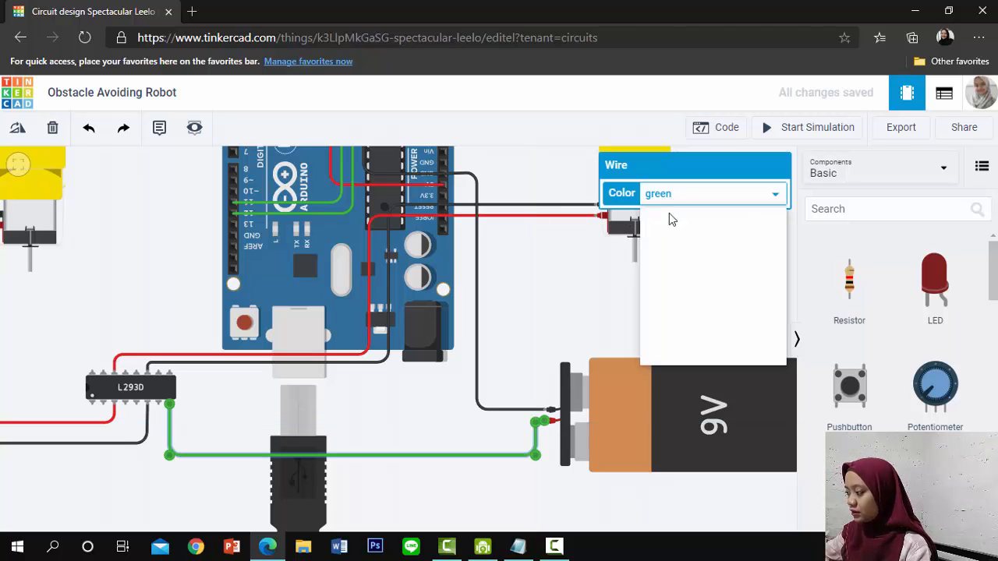
{"action": "left_click", "coordinate": [669, 227]}
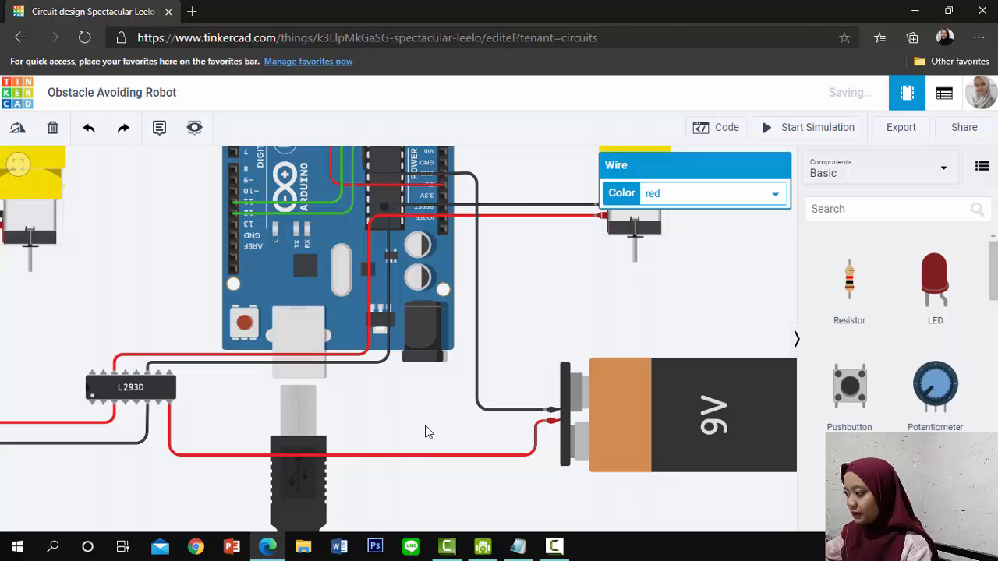
{"action": "left_click", "coordinate": [429, 432]}
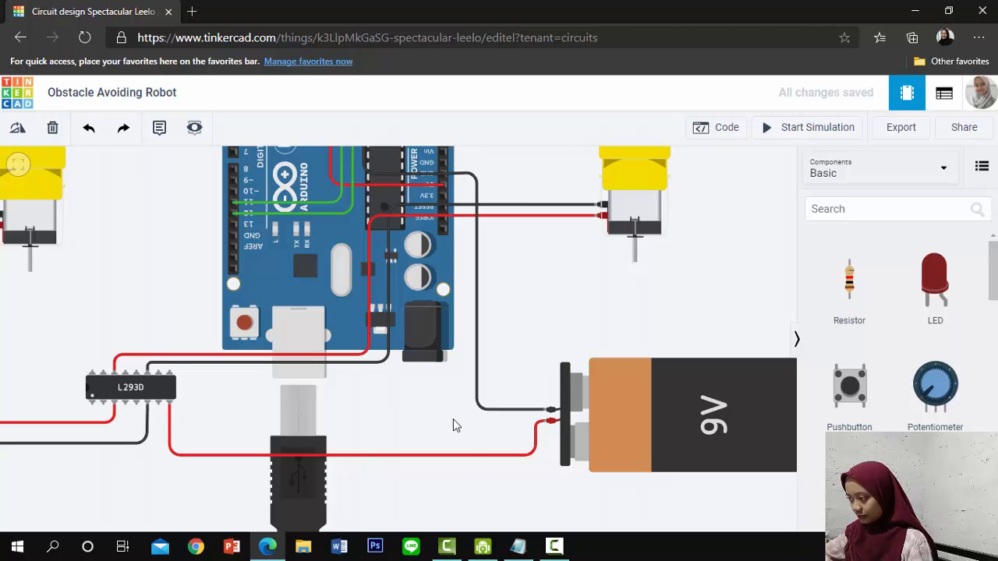
Wire the L293D's first upper-row pin to the Arduino's 5V pin with right-angle bends around the board and colour the wire red
{"action": "left_click", "coordinate": [92, 373]}
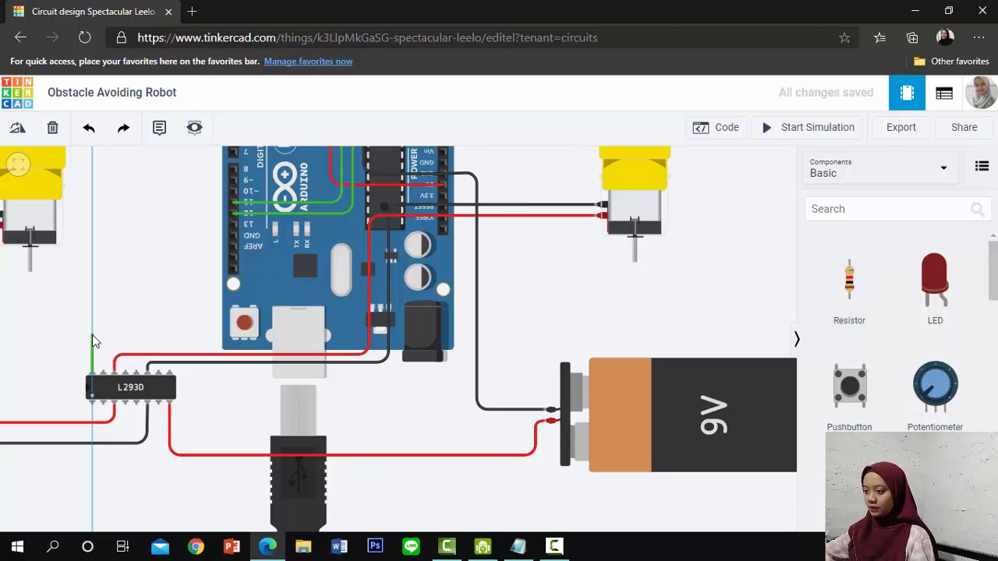
{"action": "left_click", "coordinate": [92, 335]}
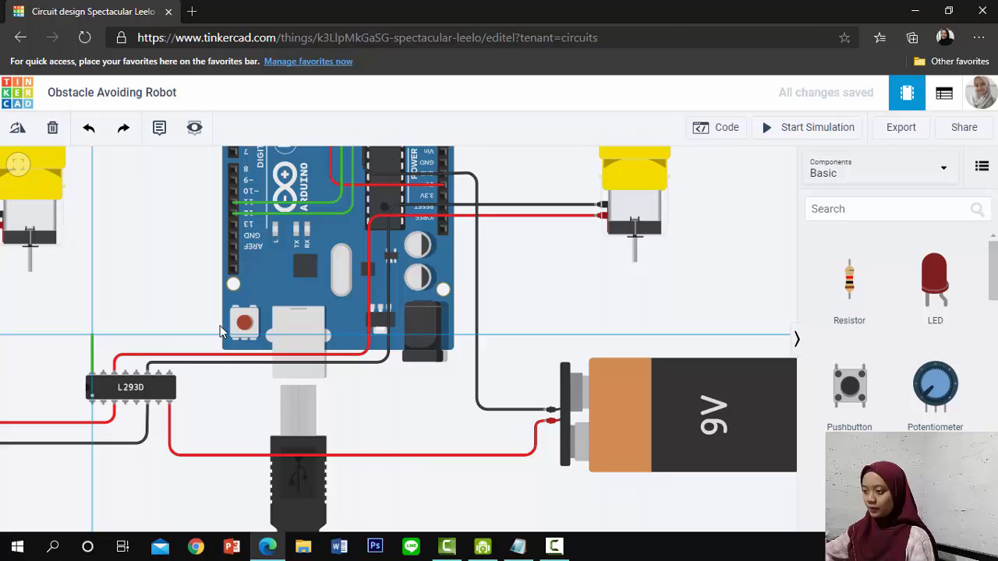
{"action": "left_click", "coordinate": [511, 335]}
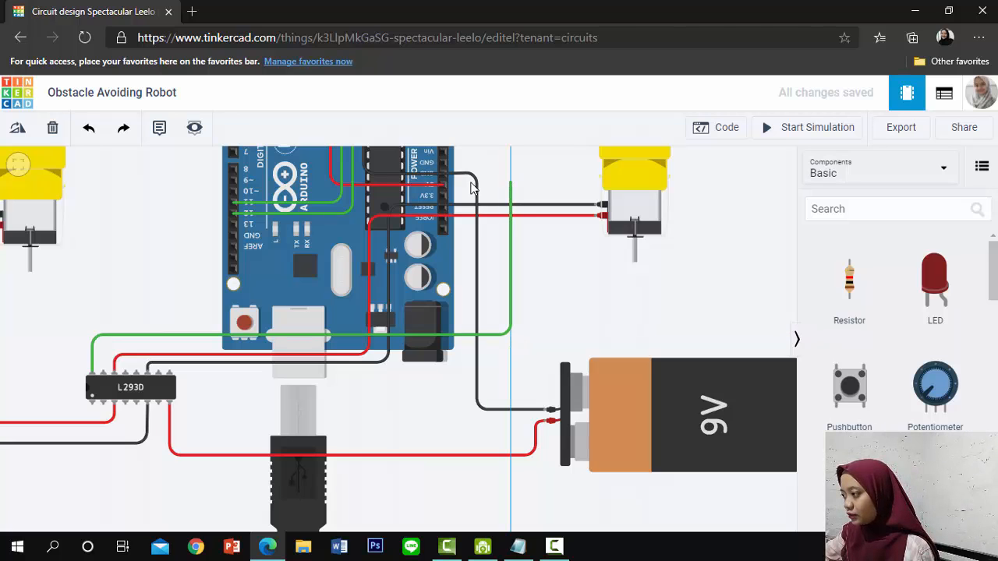
{"action": "left_click", "coordinate": [511, 186]}
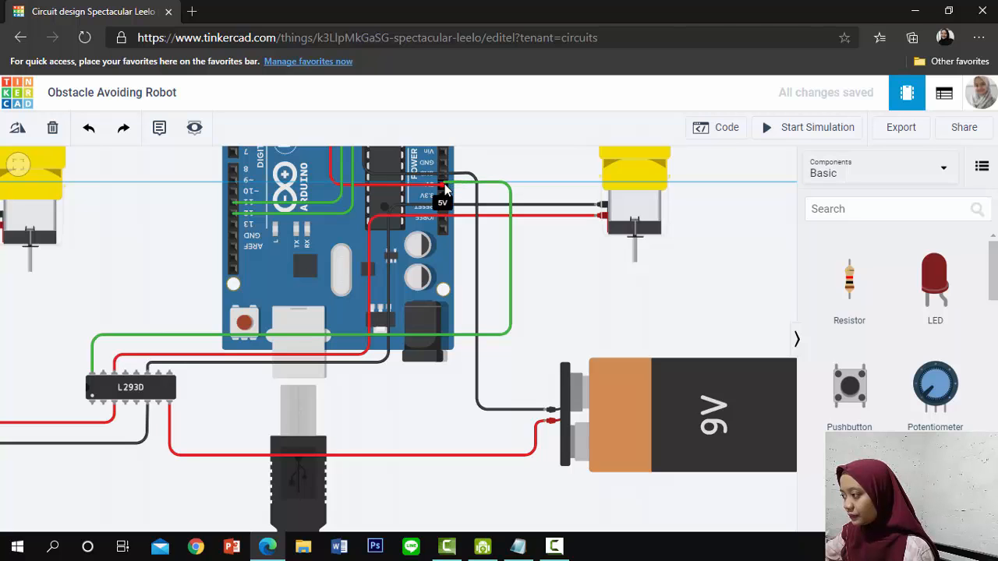
{"action": "left_click", "coordinate": [469, 206]}
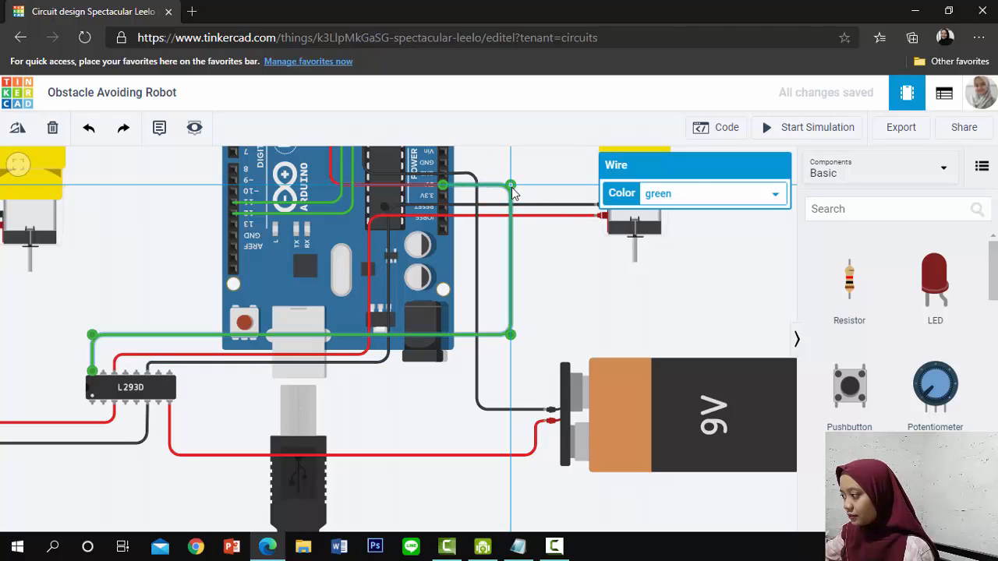
{"action": "left_click", "coordinate": [693, 193]}
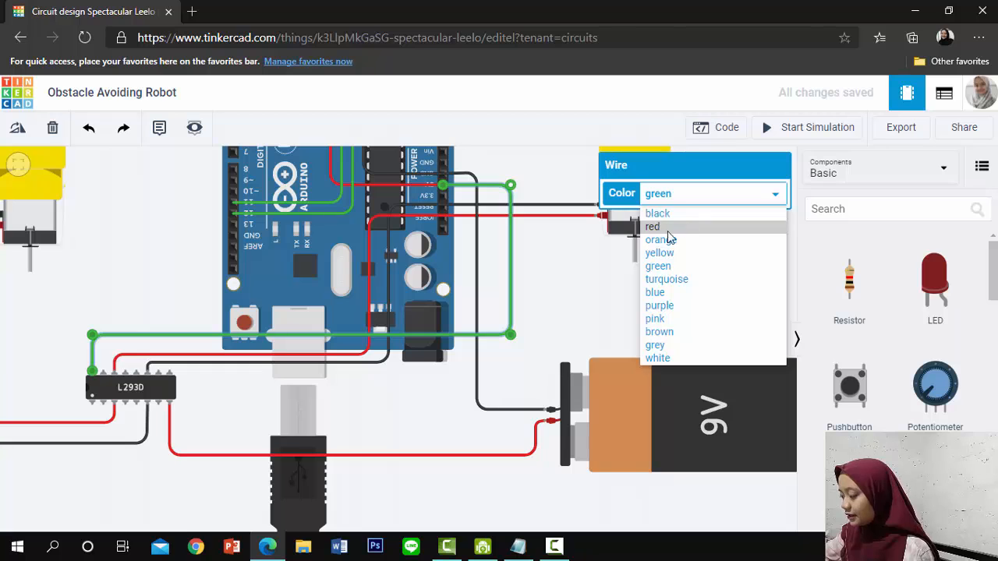
{"action": "left_click", "coordinate": [669, 228]}
{"action": "left_click", "coordinate": [551, 321]}
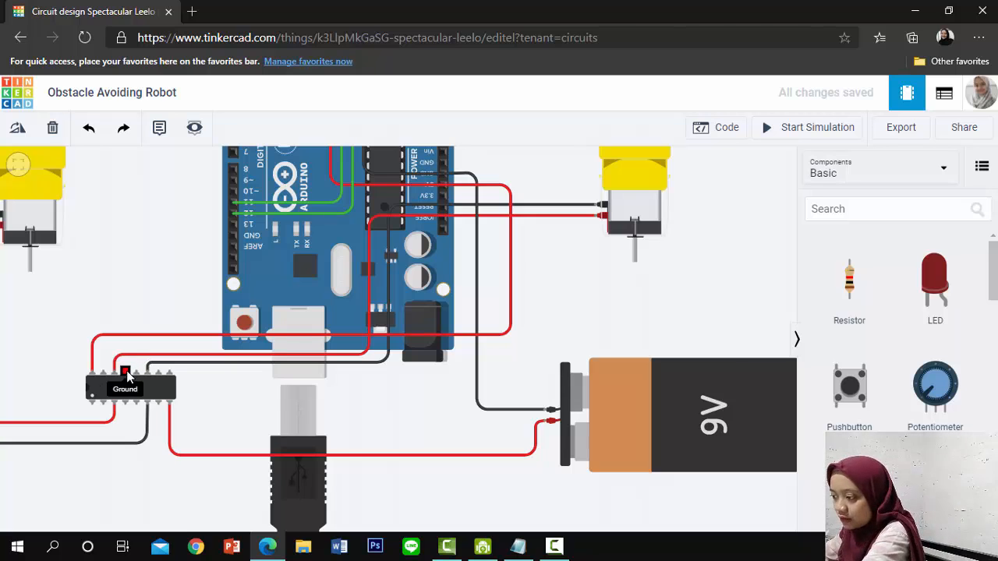
Join the L293D's fourth upper-row pin (Ground) to the fifth with a short looped wire and colour it black
{"action": "left_click", "coordinate": [125, 368]}
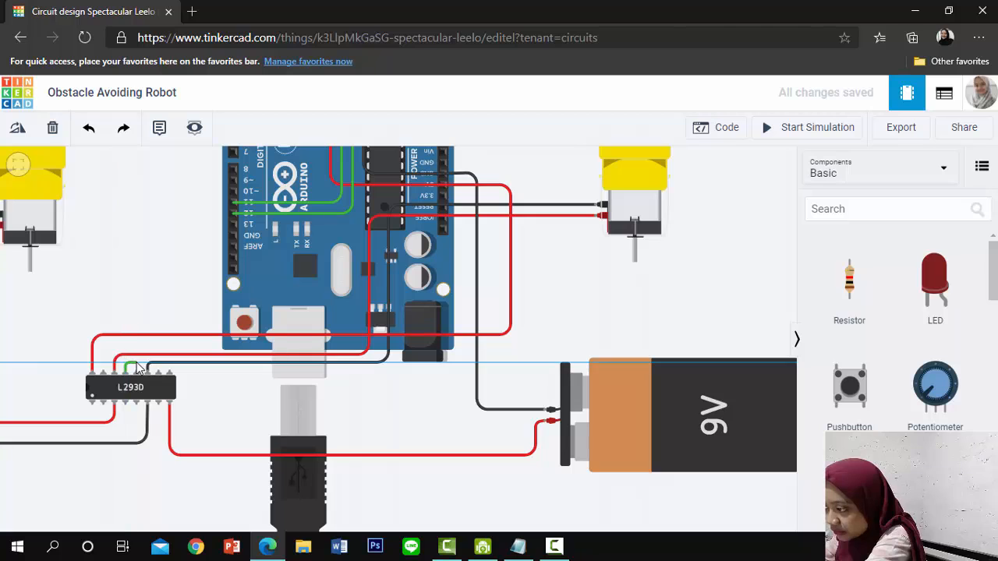
{"action": "left_click", "coordinate": [138, 375]}
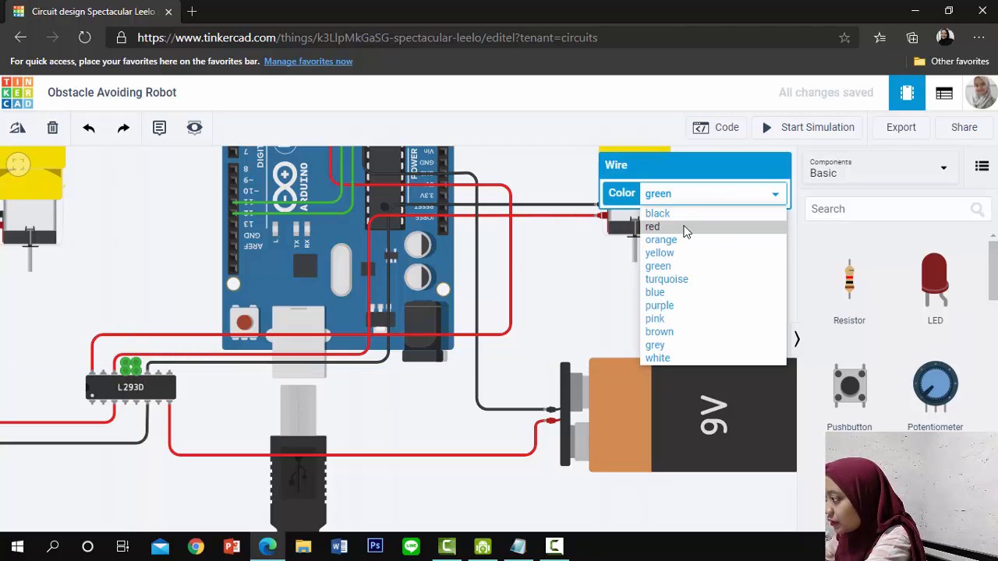
{"action": "left_click", "coordinate": [659, 212]}
{"action": "left_click", "coordinate": [162, 330]}
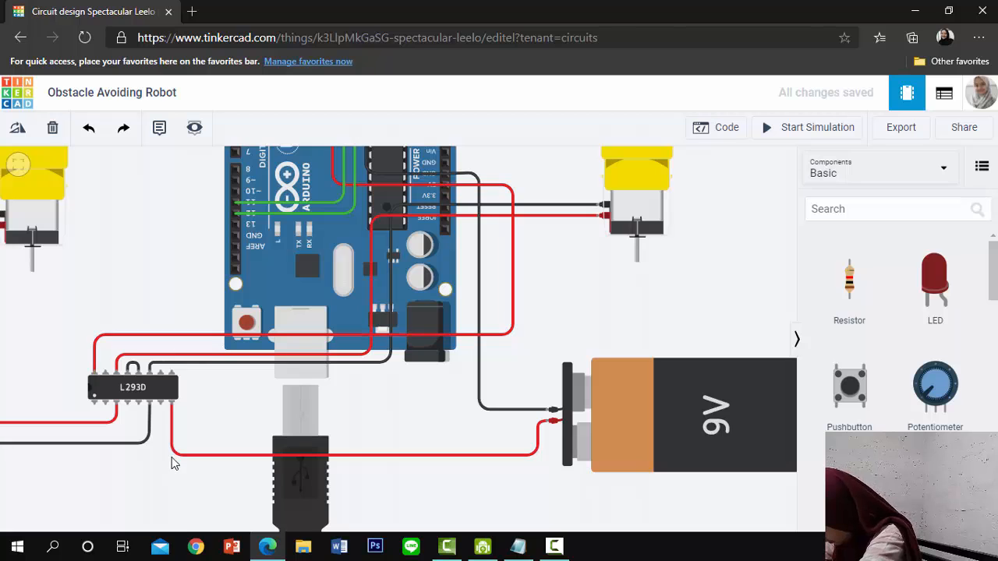
{"action": "left_click", "coordinate": [133, 365]}
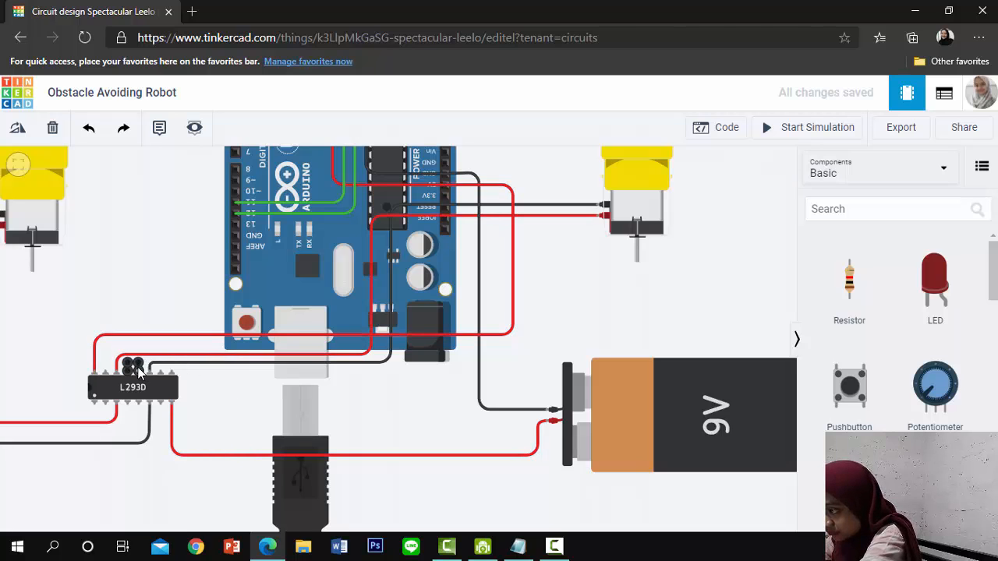
Wire the Arduino's GND pin next to pin 13 to the L293D's fifth upper-row pin with one bend and colour the wire black
{"action": "left_click", "coordinate": [236, 236]}
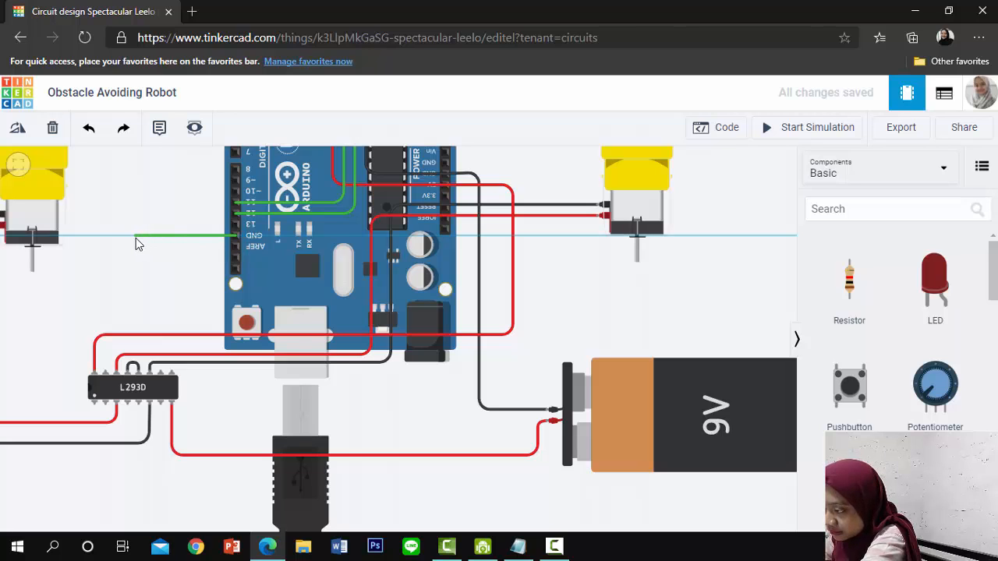
{"action": "left_click", "coordinate": [136, 238]}
{"action": "left_click", "coordinate": [139, 368]}
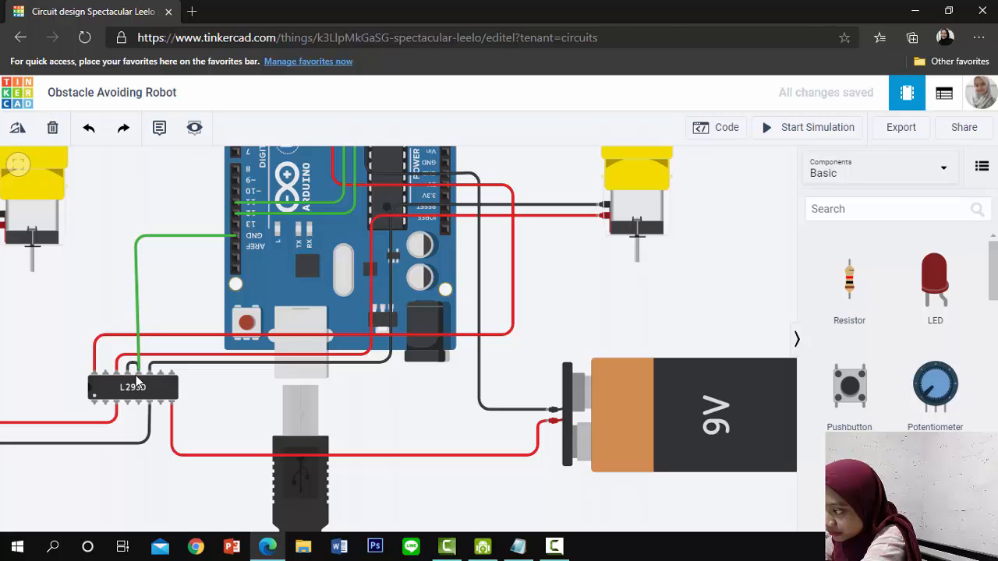
{"action": "left_click", "coordinate": [139, 371]}
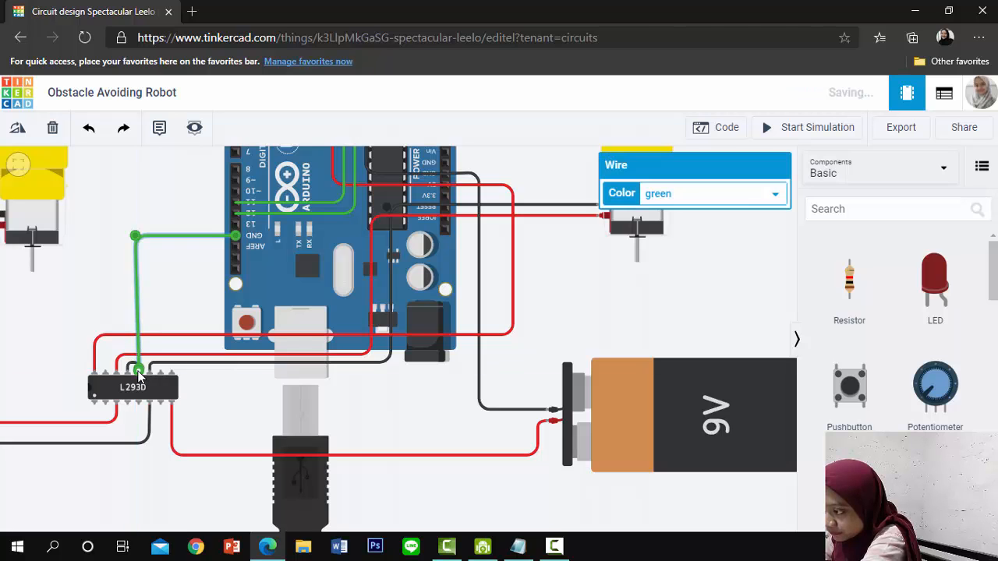
{"action": "scroll", "coordinate": [184, 263], "scroll_direction": "up", "scroll_amount": 1}
{"action": "left_click_drag", "start_coordinate": [184, 264], "coordinate": [193, 303]}
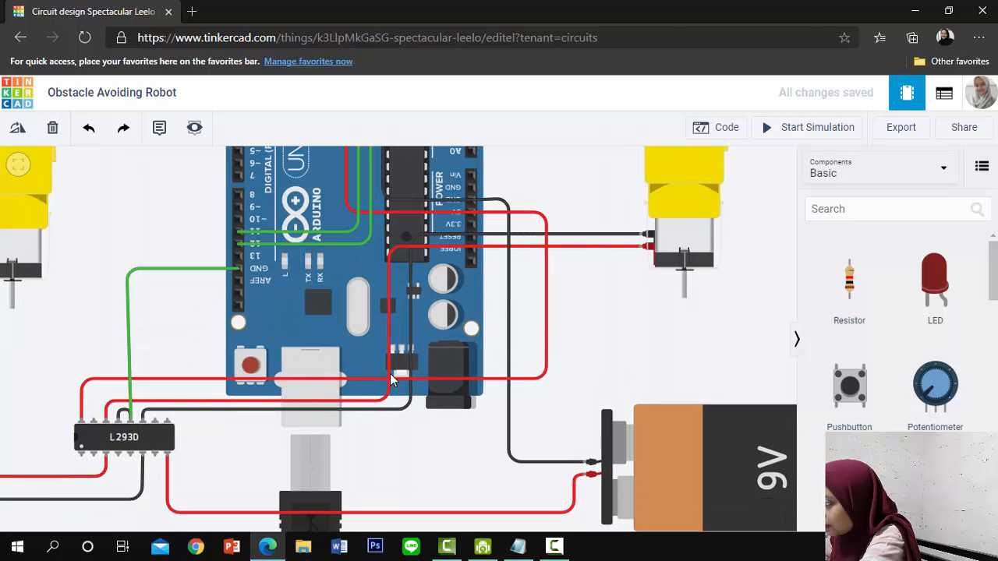
{"action": "left_click", "coordinate": [171, 270]}
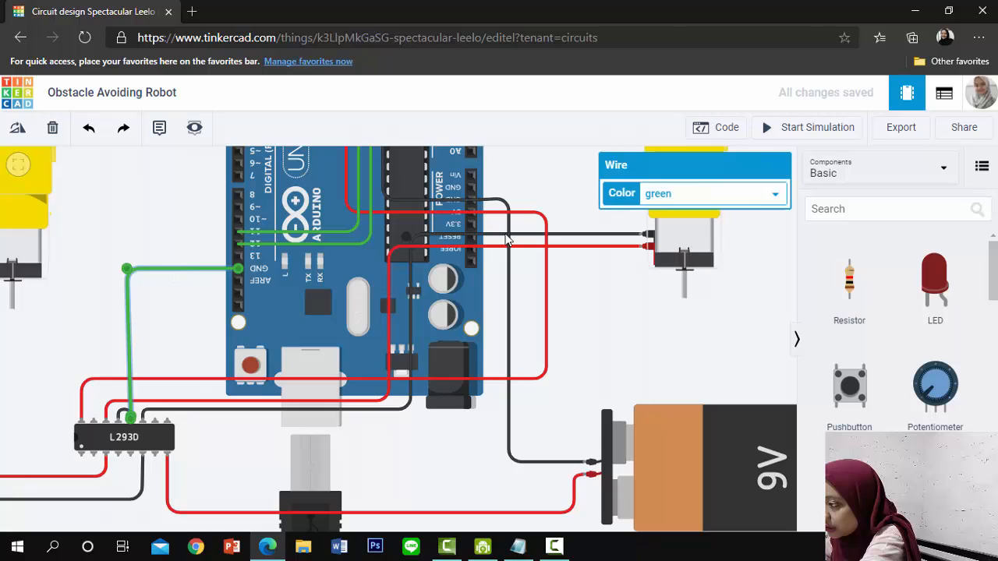
{"action": "left_click", "coordinate": [652, 193]}
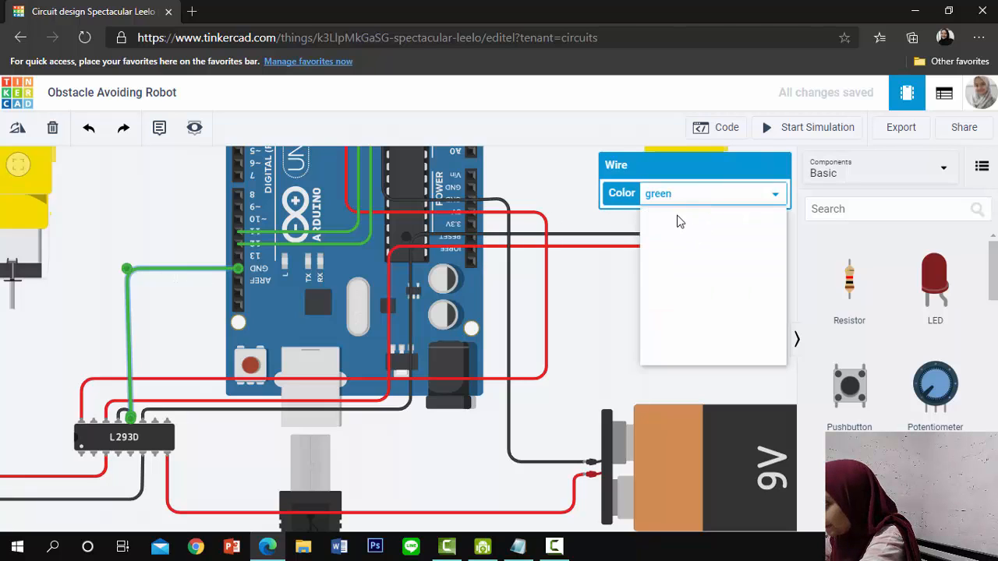
{"action": "left_click", "coordinate": [664, 212]}
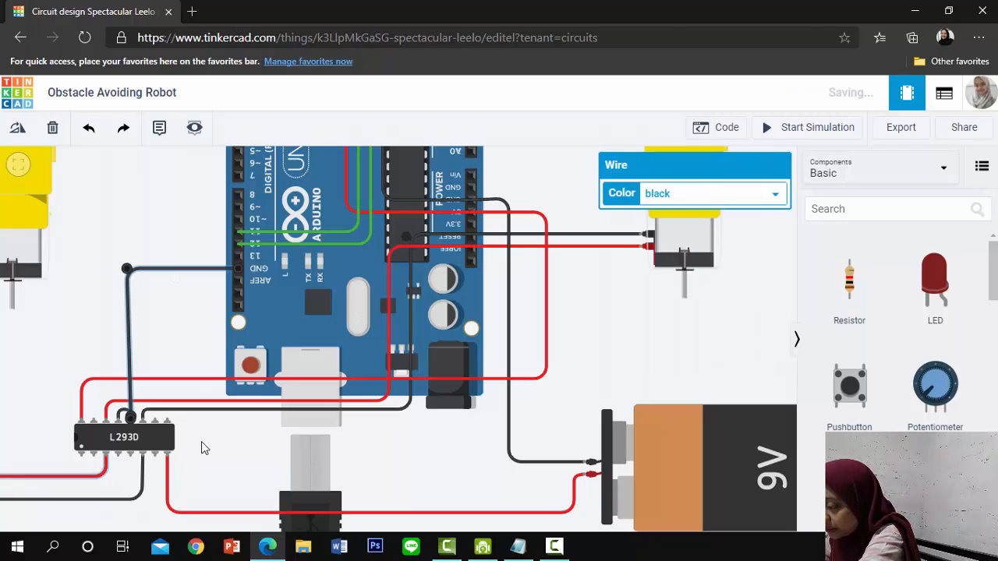
{"action": "left_click", "coordinate": [132, 471]}
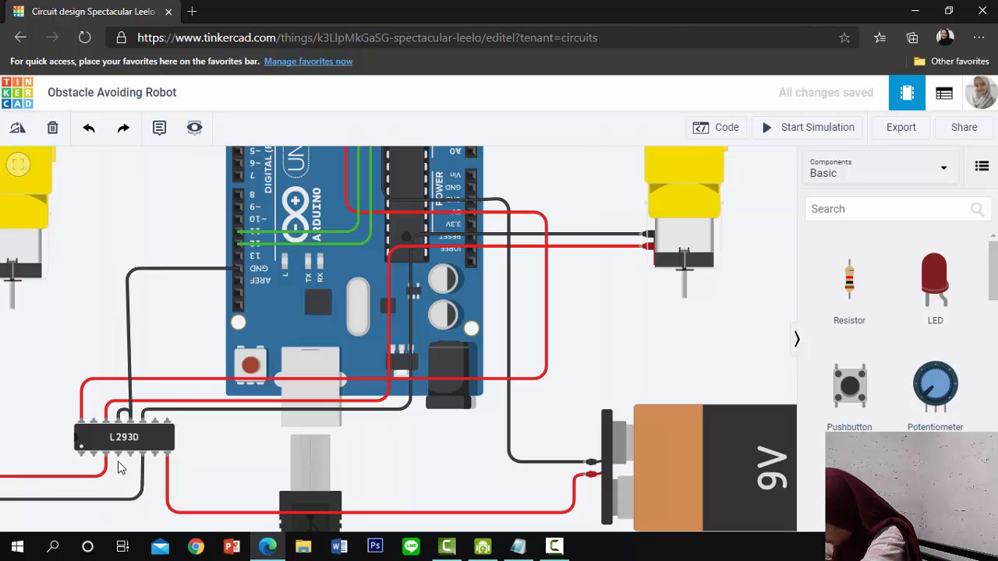
Join the L293D's fourth and fifth lower-row pins with a short looped wire and colour it black
{"action": "left_click", "coordinate": [117, 453]}
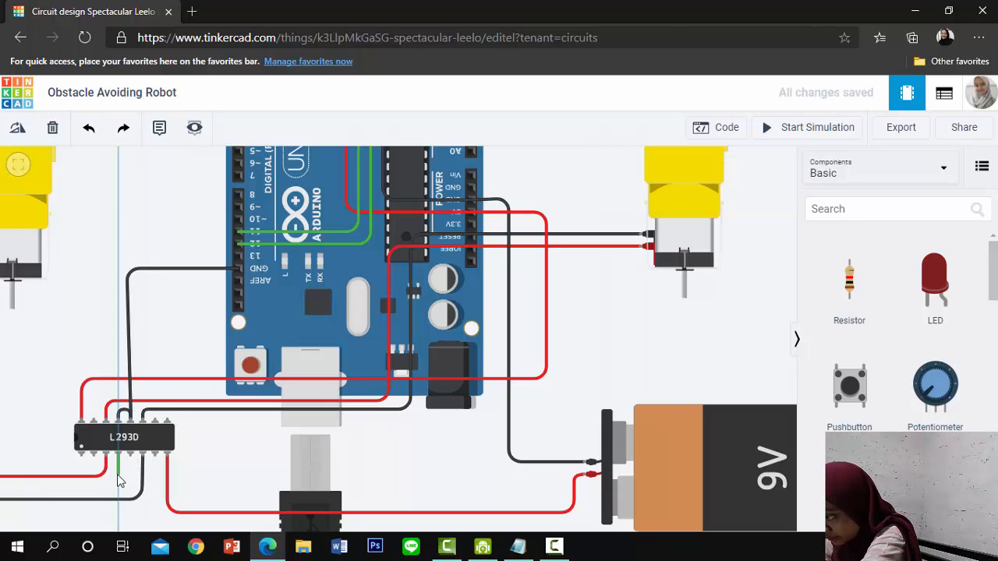
{"action": "left_click", "coordinate": [118, 475]}
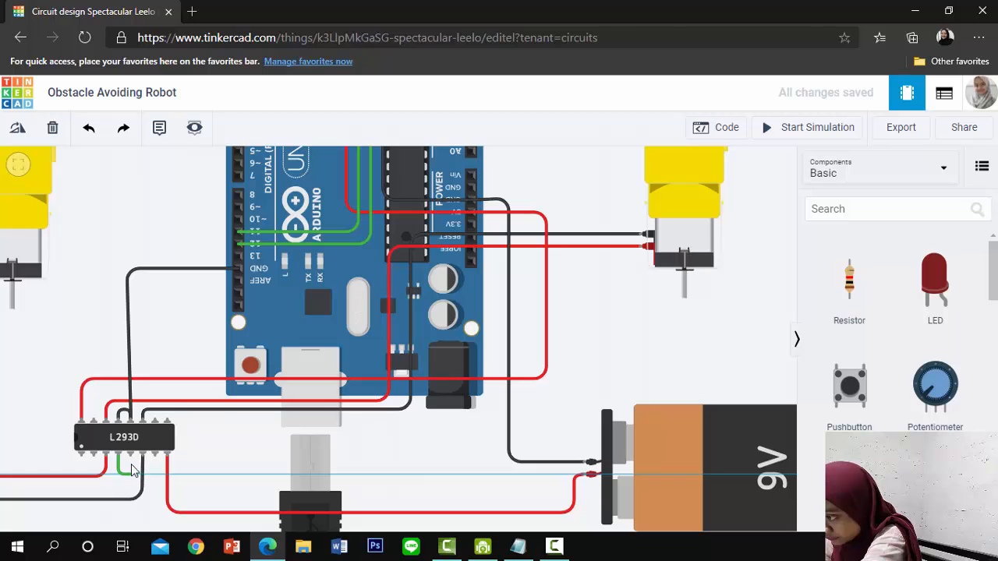
{"action": "left_click", "coordinate": [132, 461]}
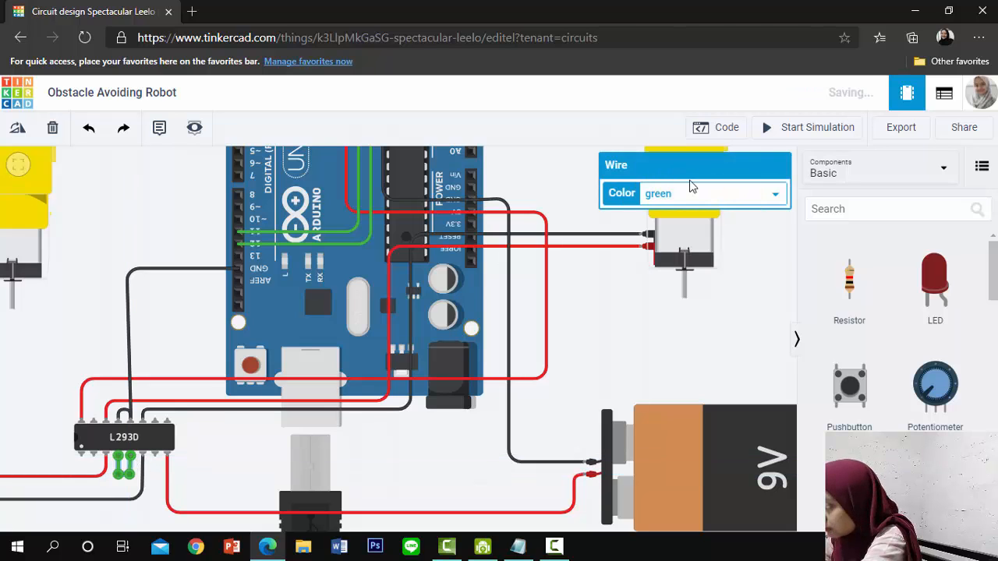
{"action": "left_click", "coordinate": [690, 192]}
{"action": "left_click", "coordinate": [685, 215]}
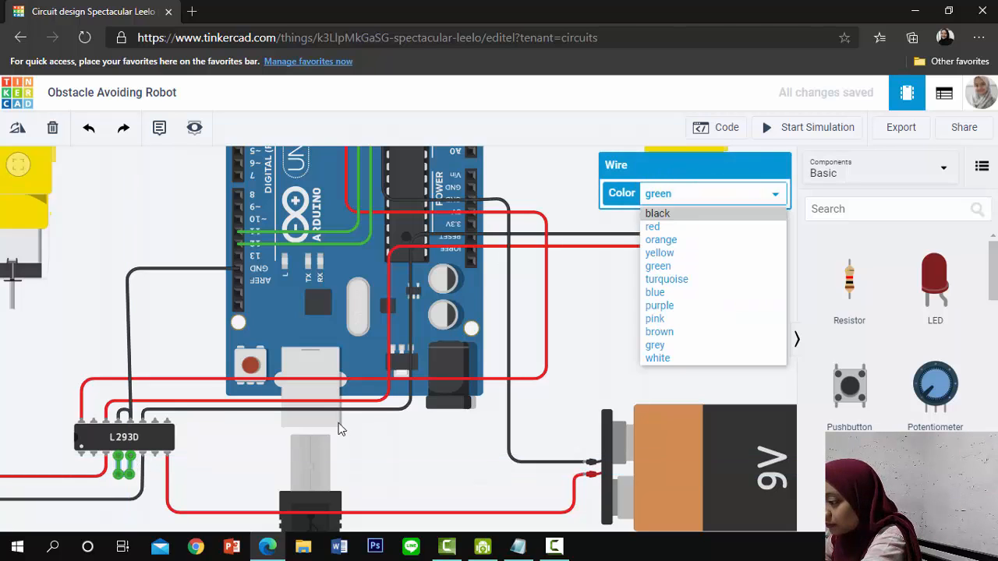
{"action": "left_click", "coordinate": [241, 459]}
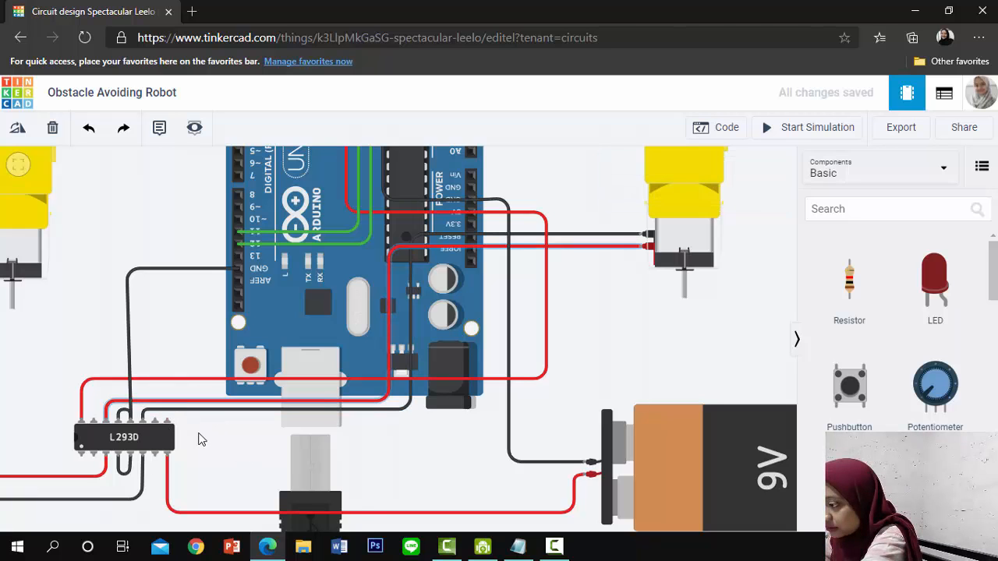
{"action": "scroll", "coordinate": [199, 434], "scroll_direction": "down", "scroll_amount": 2}
{"action": "left_click_drag", "start_coordinate": [233, 455], "coordinate": [285, 499]}
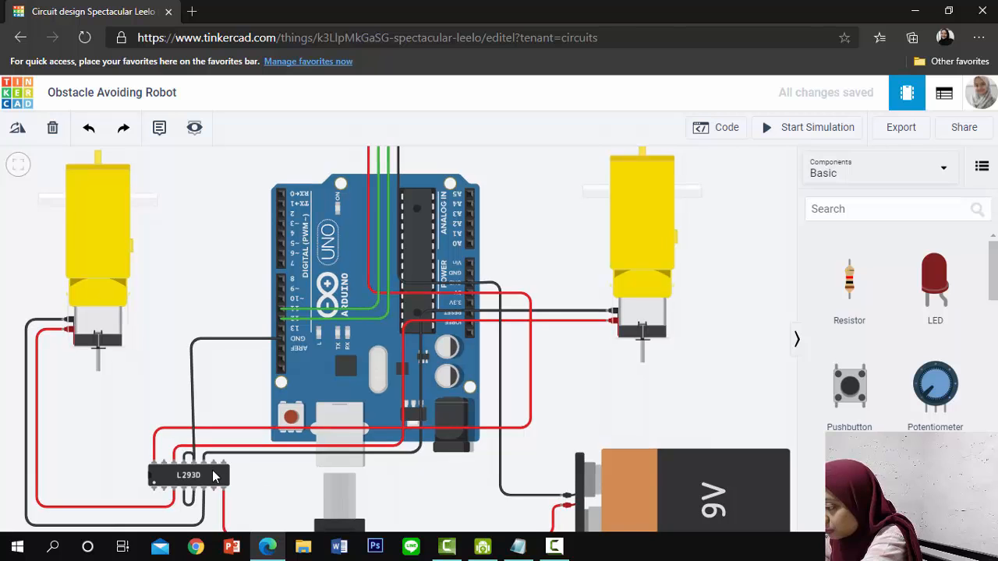
{"action": "scroll", "coordinate": [214, 473], "scroll_direction": "up", "scroll_amount": 1}
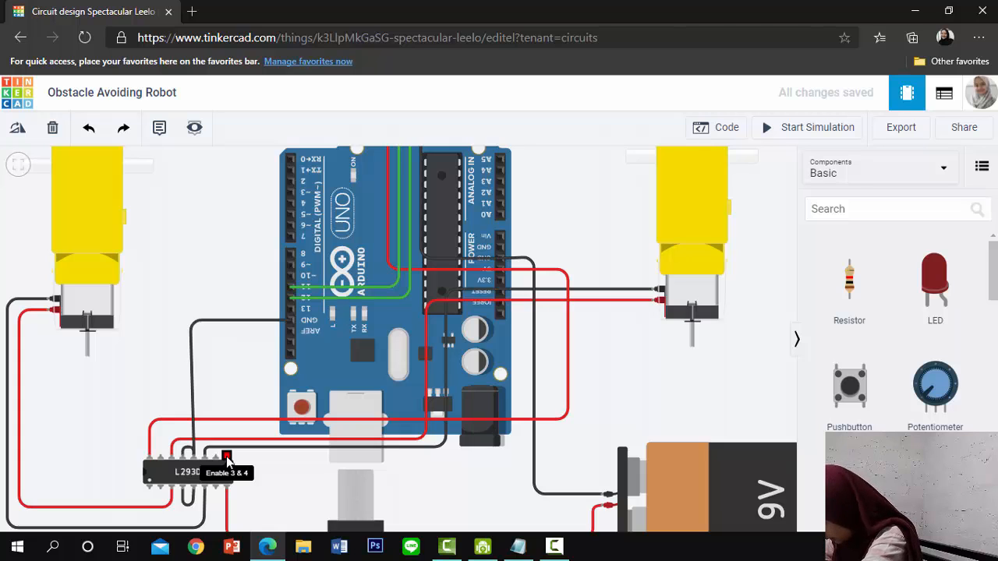
Wire the L293D's Enable 3 & 4 pin to Arduino pin 3 with one right-angle bend and colour the wire yellow
{"action": "left_click", "coordinate": [226, 456]}
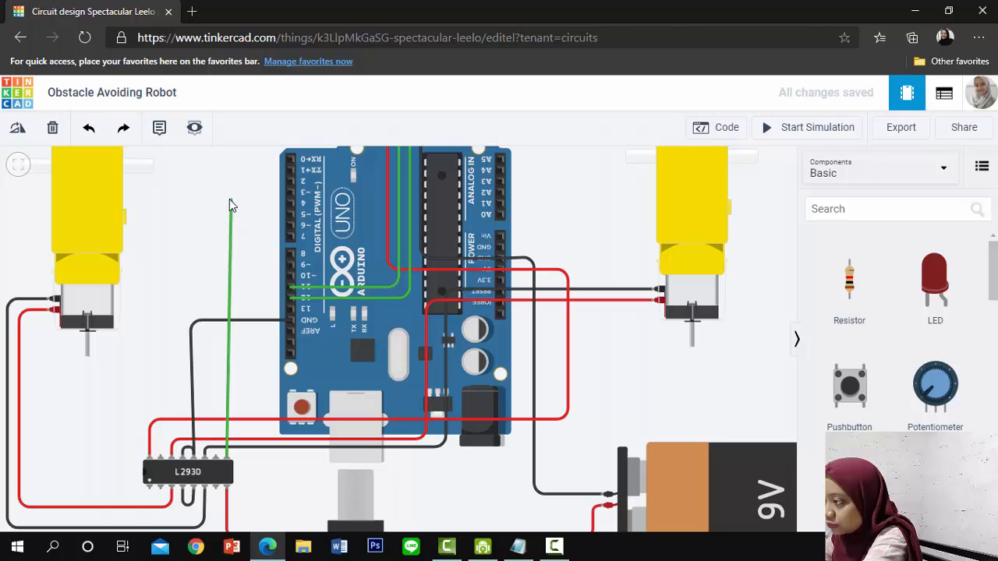
{"action": "left_click", "coordinate": [290, 192]}
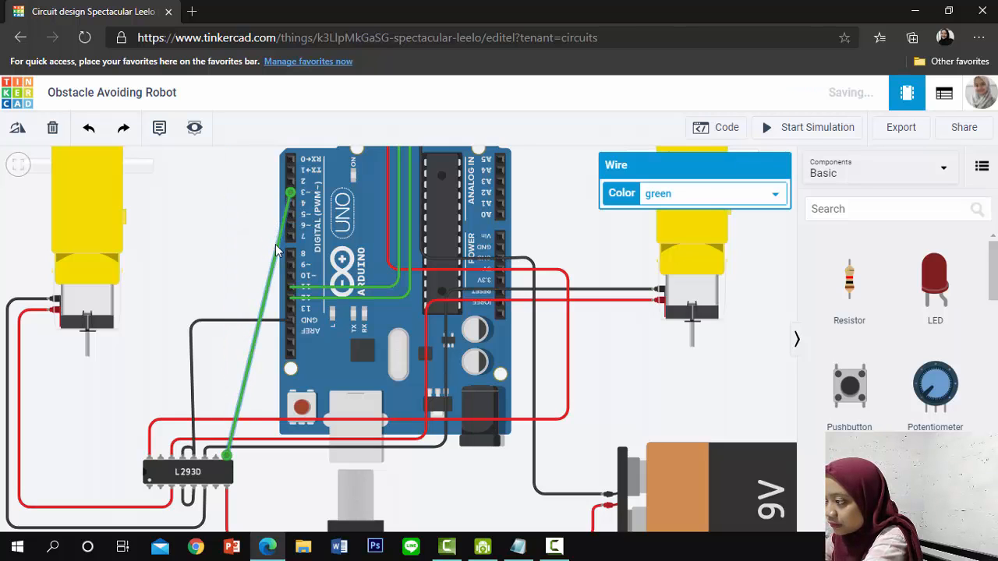
{"action": "left_click", "coordinate": [275, 244]}
{"action": "left_click", "coordinate": [279, 244]}
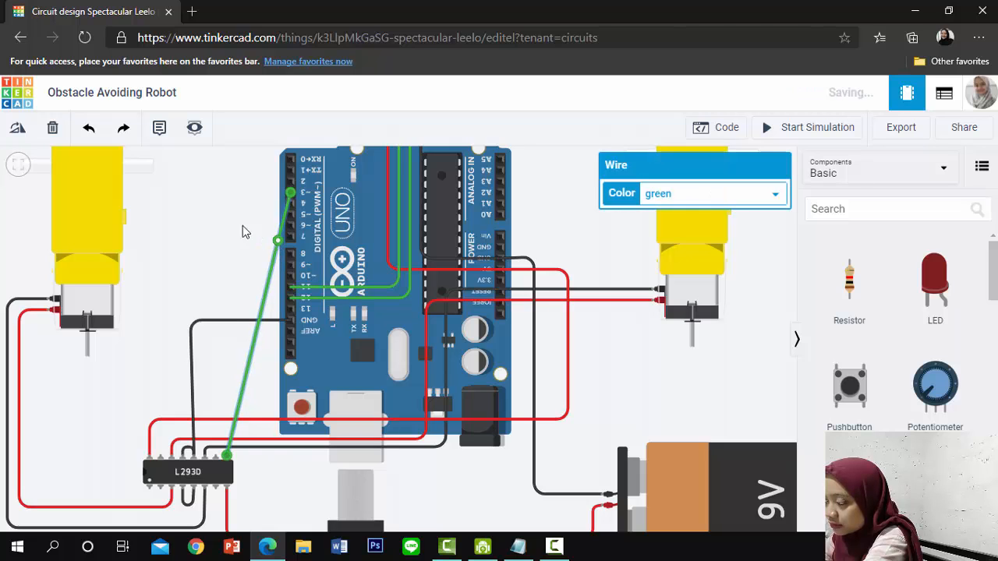
{"action": "left_click_drag", "start_coordinate": [242, 231], "coordinate": [226, 192]}
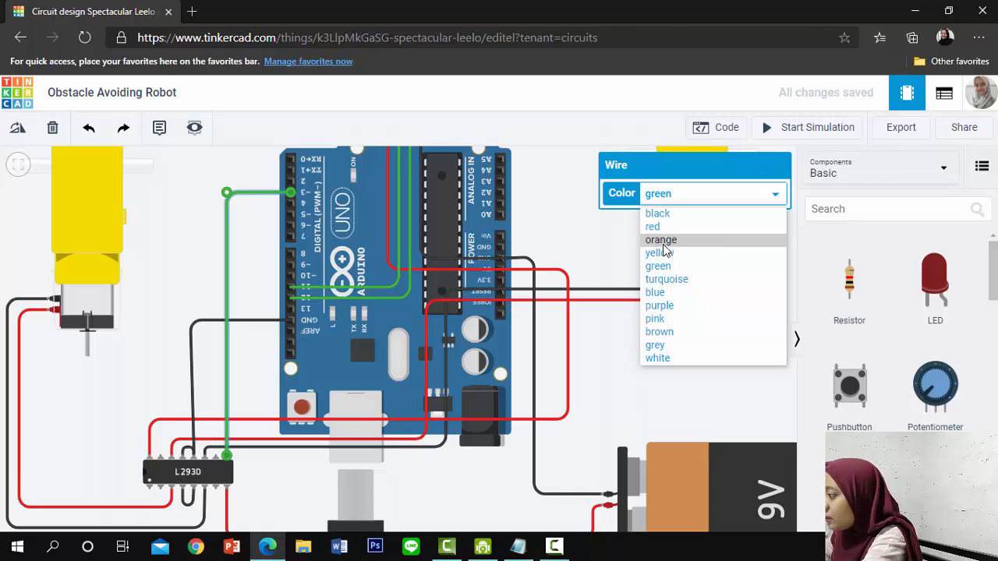
{"action": "left_click", "coordinate": [662, 253]}
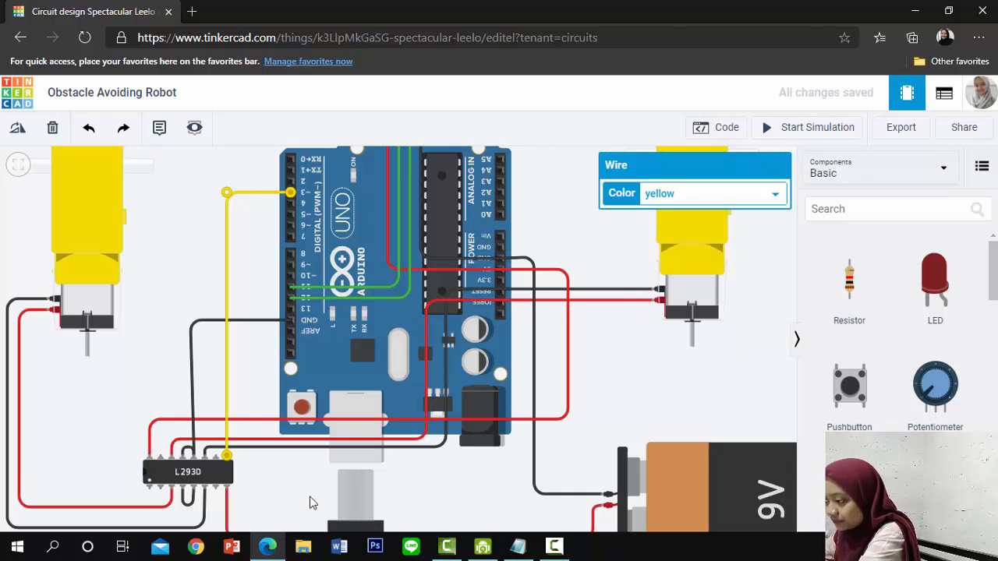
{"action": "key", "text": "Escape"}
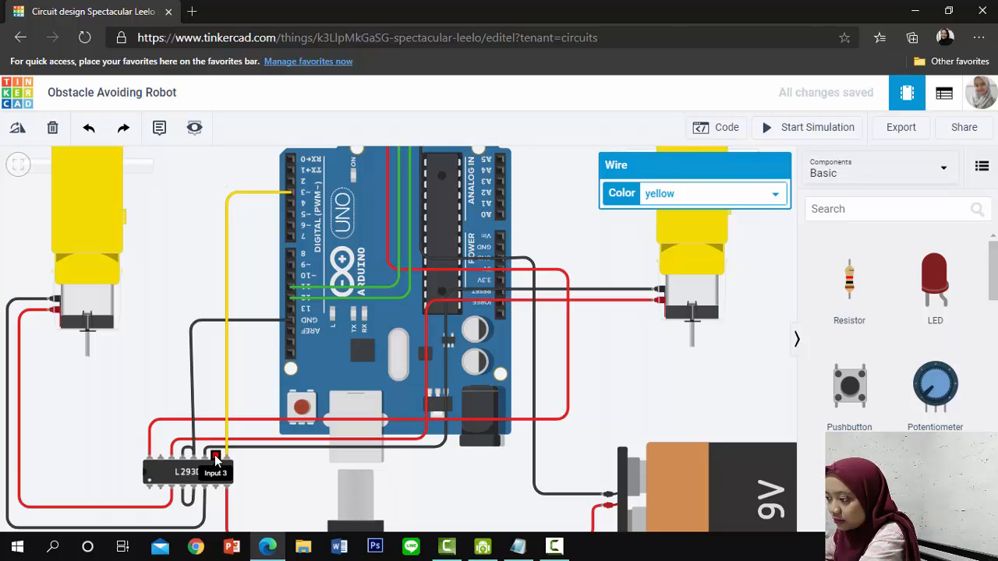
Wire the L293D's Input 3 pin to Arduino pin 2 with one right-angle bend and colour the wire yellow
{"action": "left_click", "coordinate": [215, 460]}
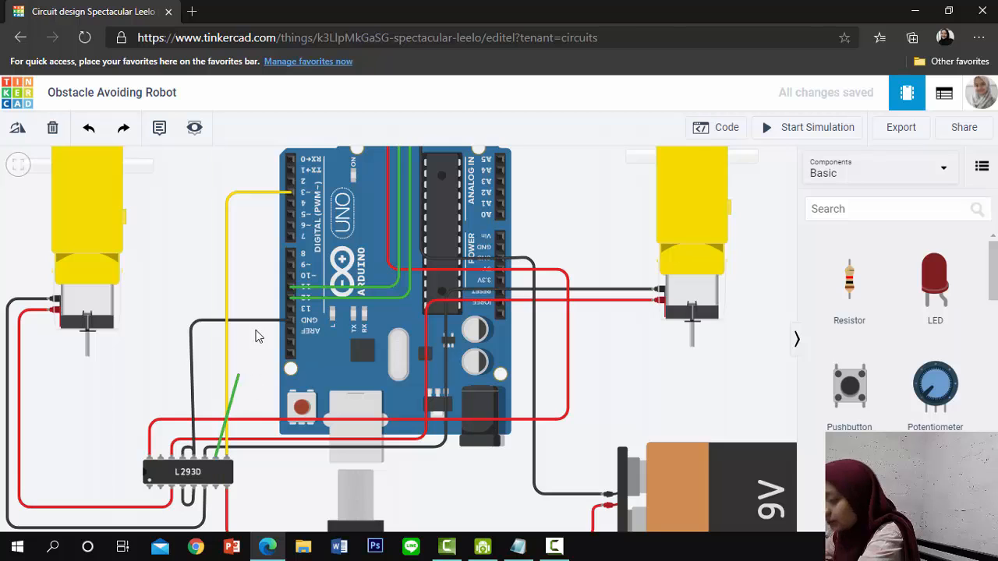
{"action": "left_click", "coordinate": [290, 192]}
{"action": "left_click", "coordinate": [274, 247]}
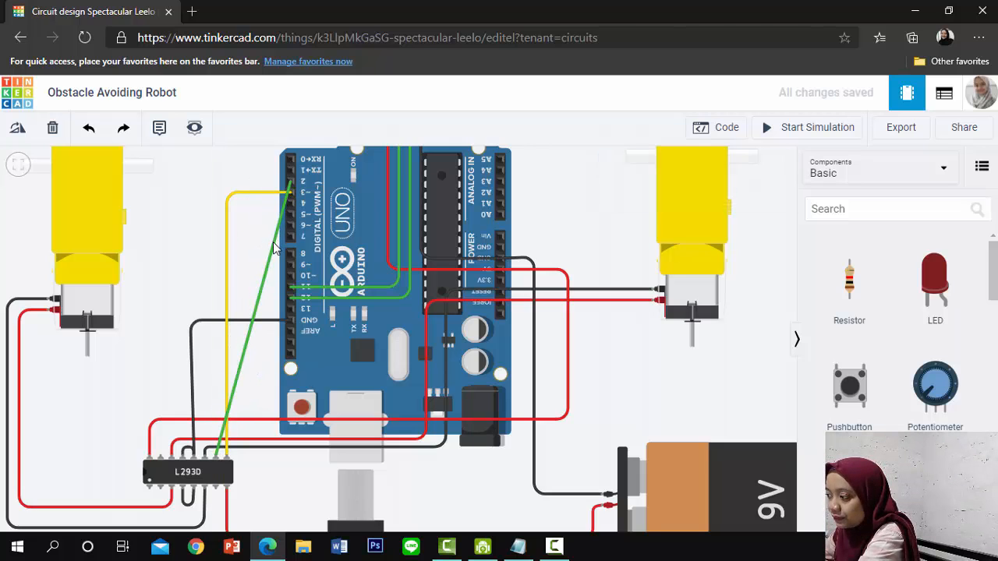
{"action": "double_click", "coordinate": [274, 244]}
{"action": "left_click_drag", "start_coordinate": [274, 243], "coordinate": [218, 190]}
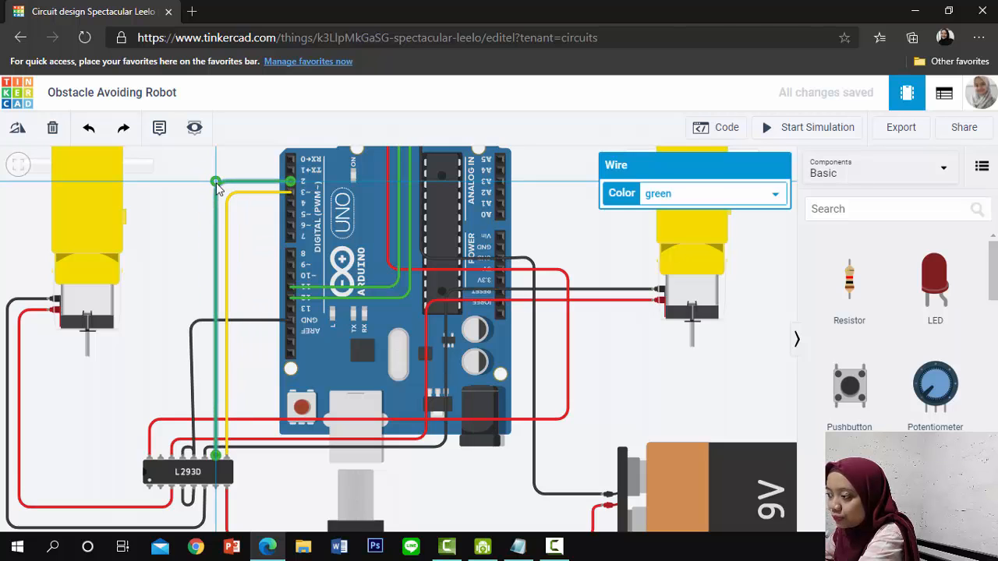
{"action": "left_click", "coordinate": [753, 200]}
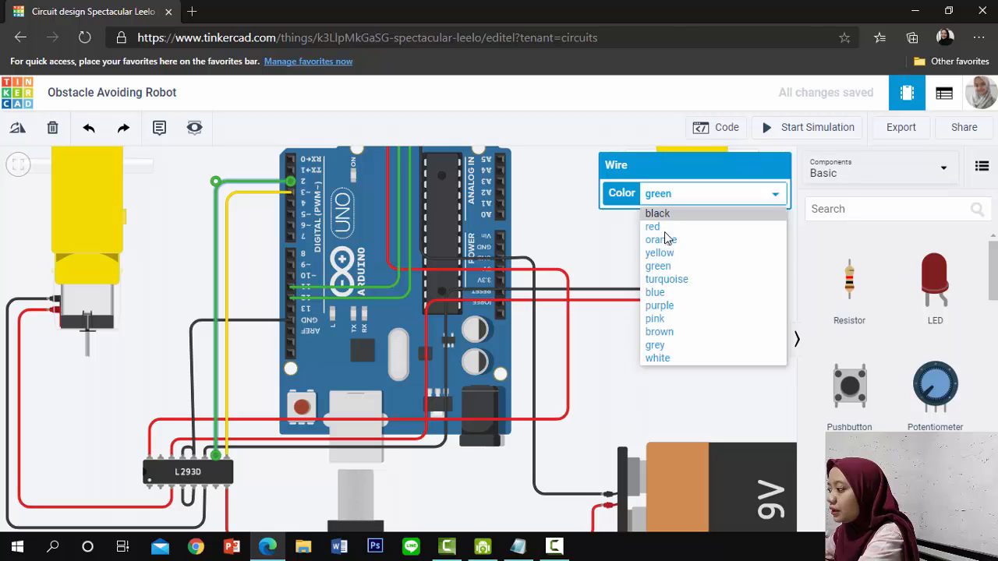
{"action": "left_click", "coordinate": [669, 252]}
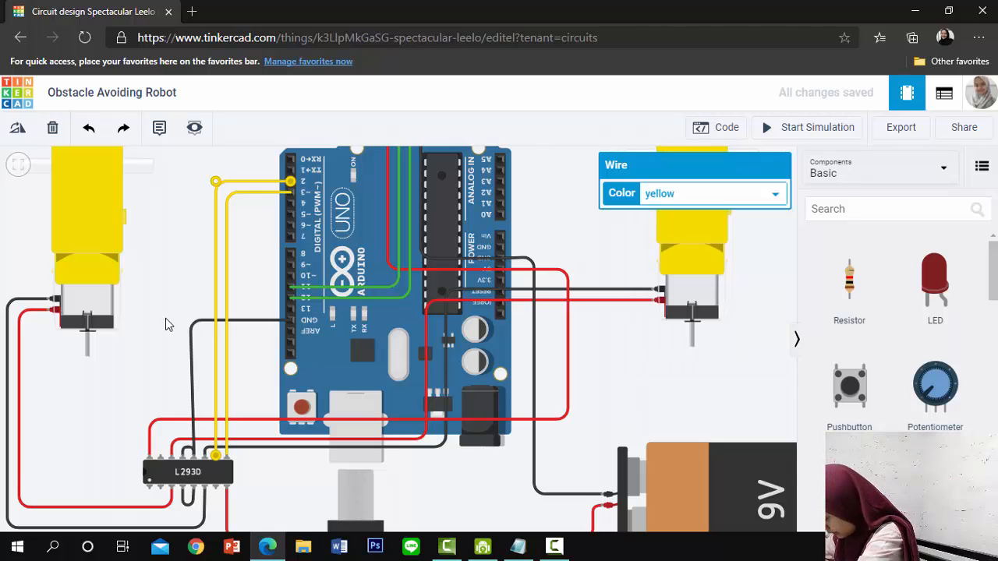
Wire the L293D's second upper-row pin to Arduino pin 4 with one right-angle bend and colour the wire yellow
{"action": "left_click", "coordinate": [161, 455]}
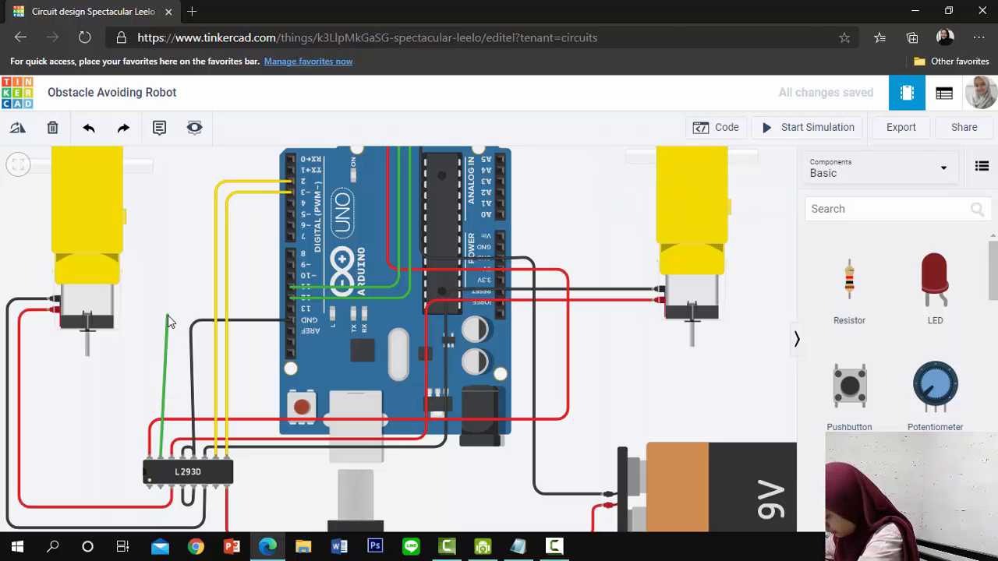
{"action": "left_click", "coordinate": [162, 203]}
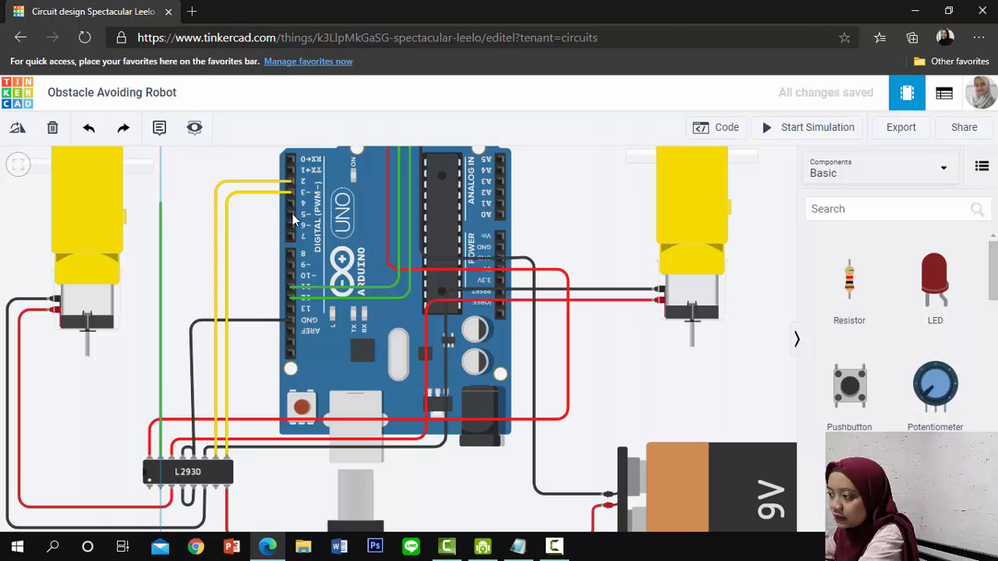
{"action": "left_click", "coordinate": [291, 204]}
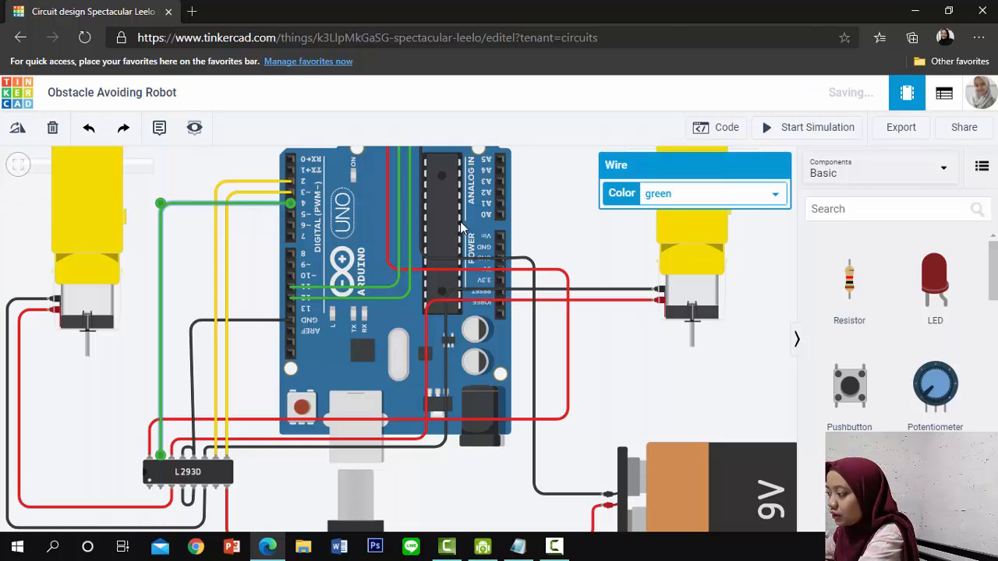
{"action": "left_click", "coordinate": [667, 195]}
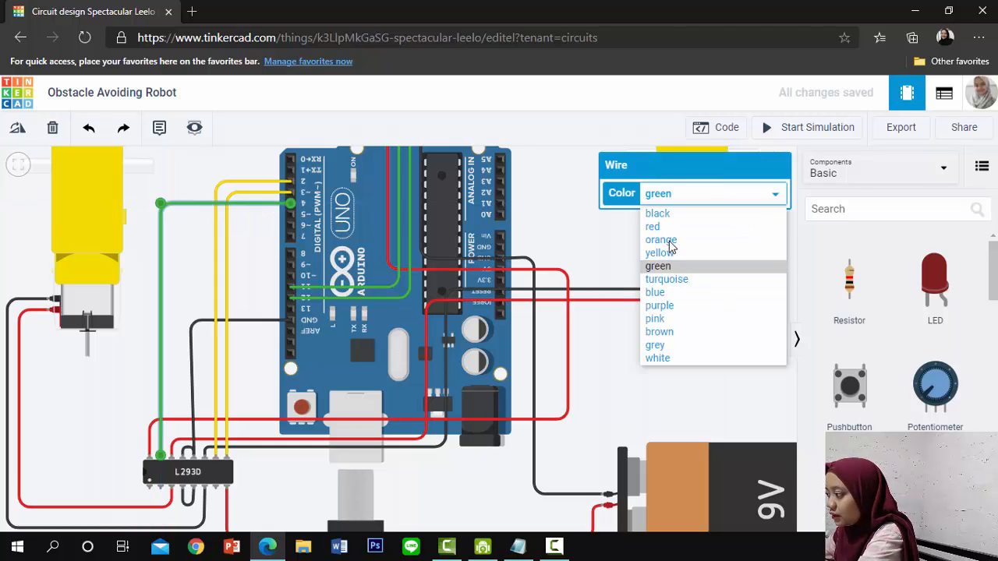
{"action": "left_click", "coordinate": [673, 241]}
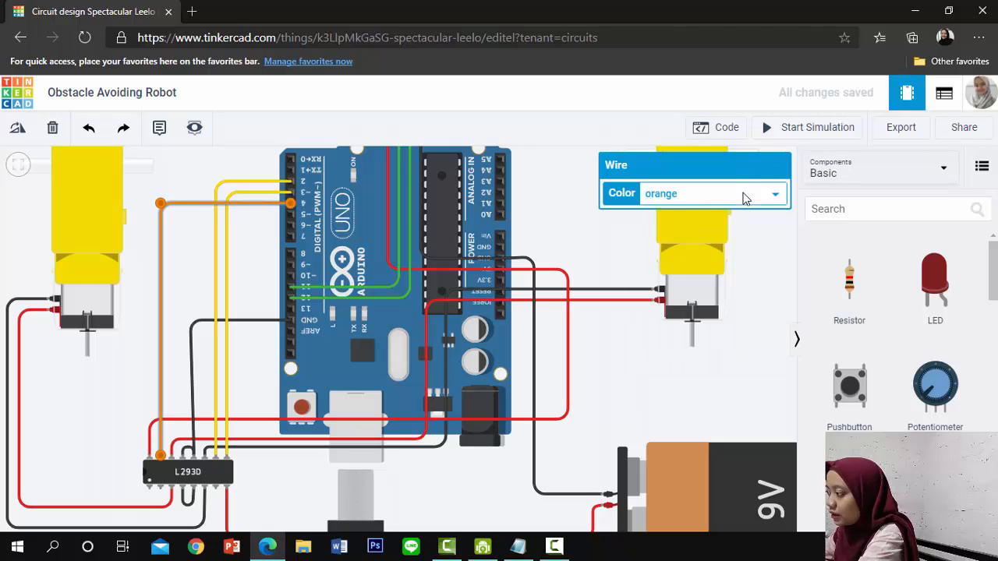
{"action": "left_click", "coordinate": [746, 195]}
{"action": "left_click", "coordinate": [687, 259]}
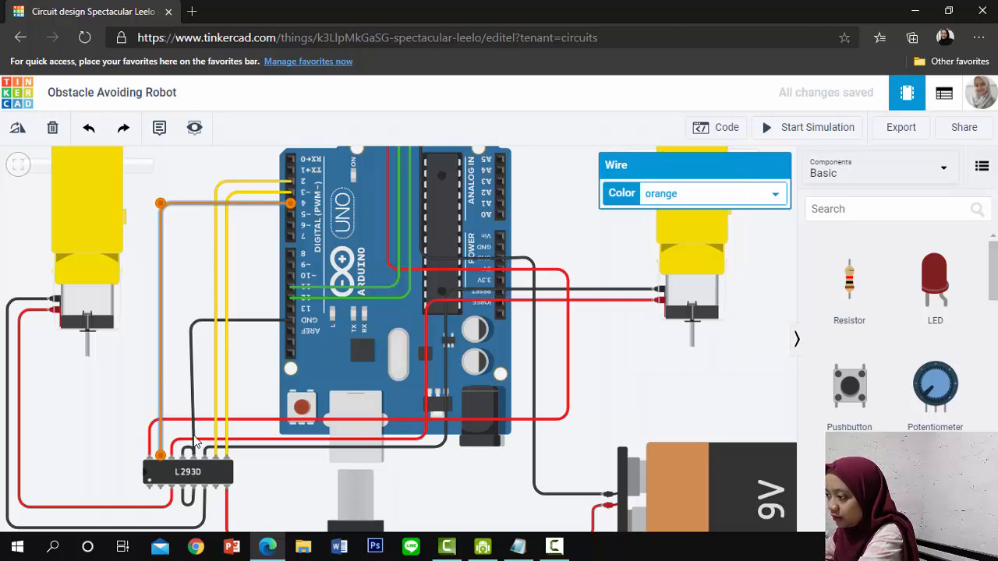
{"action": "left_click", "coordinate": [117, 438]}
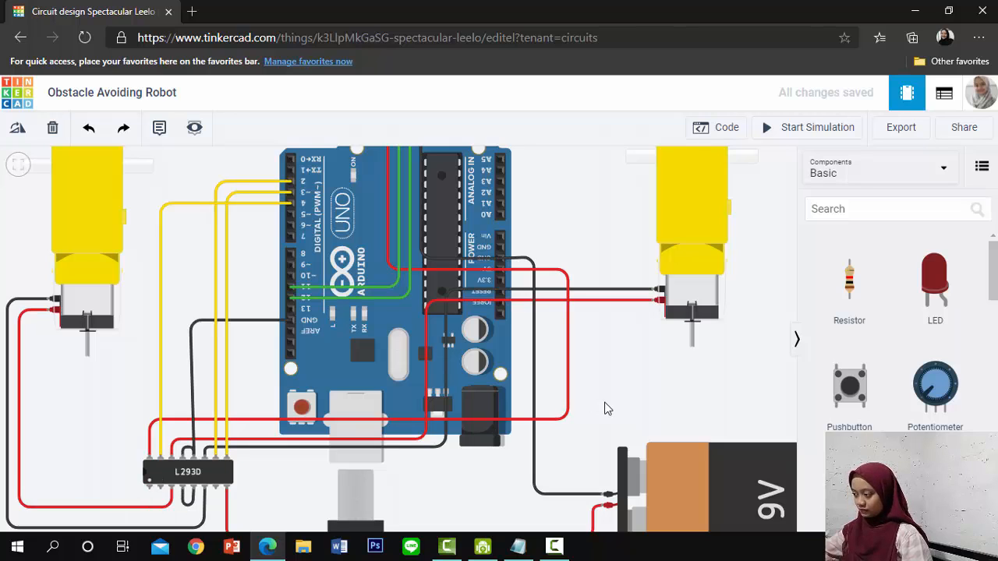
Straighten the black wire from the Arduino's GND to the L293D by aligning its bend vertically above the chip pin
{"action": "left_click_drag", "start_coordinate": [606, 403], "coordinate": [642, 304]}
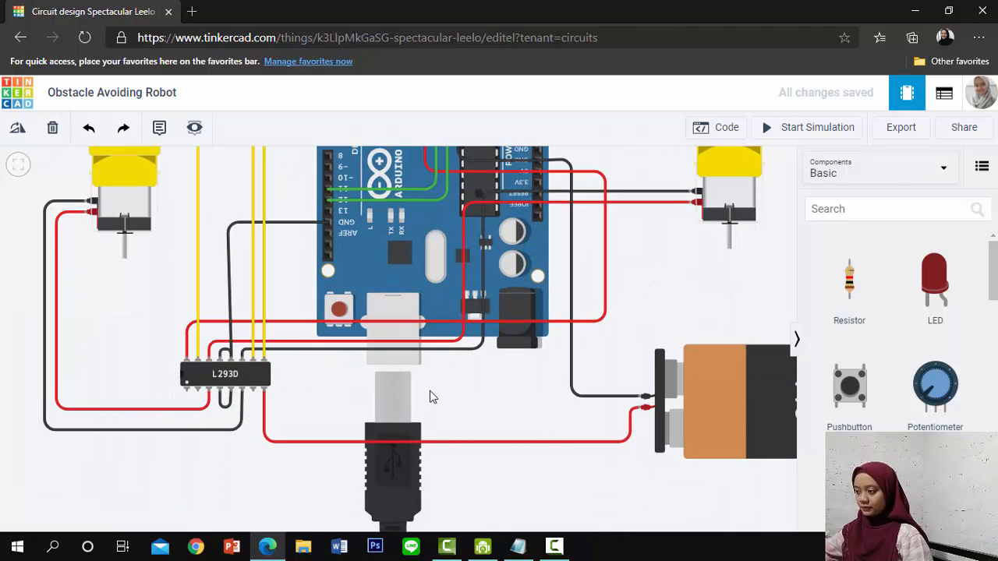
{"action": "left_click", "coordinate": [228, 218]}
{"action": "left_click_drag", "start_coordinate": [228, 223], "coordinate": [232, 223]}
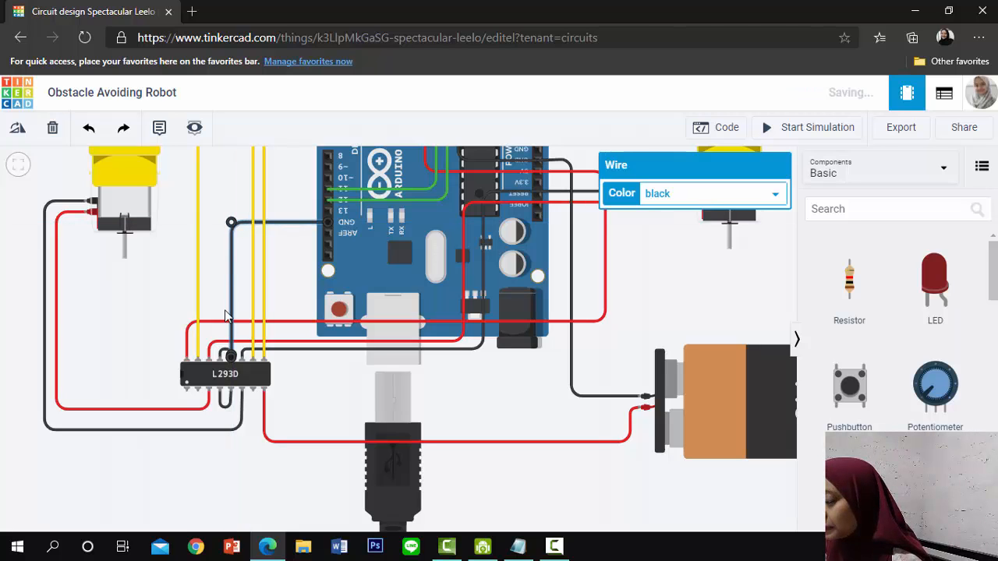
{"action": "left_click", "coordinate": [247, 468]}
{"action": "left_click", "coordinate": [555, 548]}
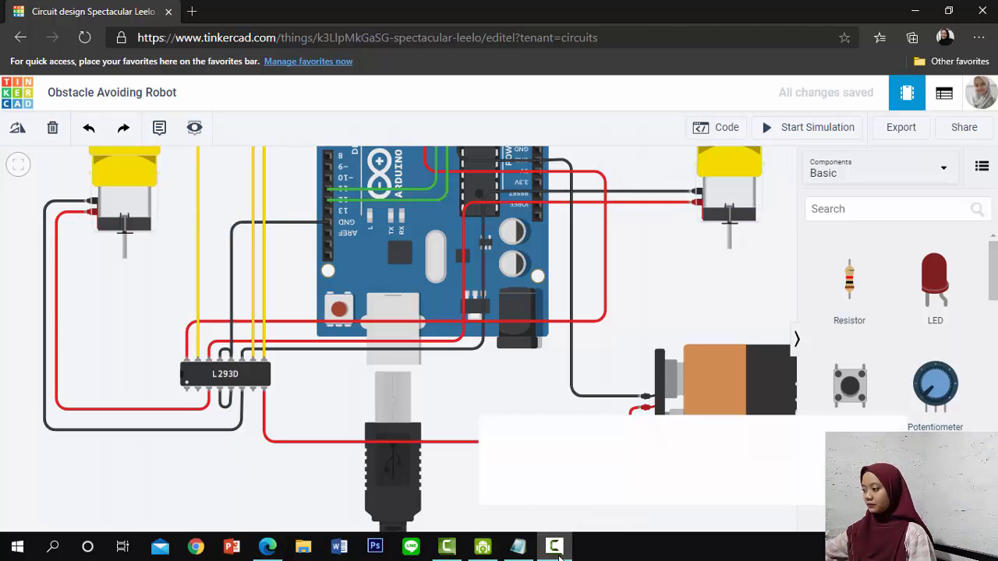
{"action": "left_click", "coordinate": [973, 417]}
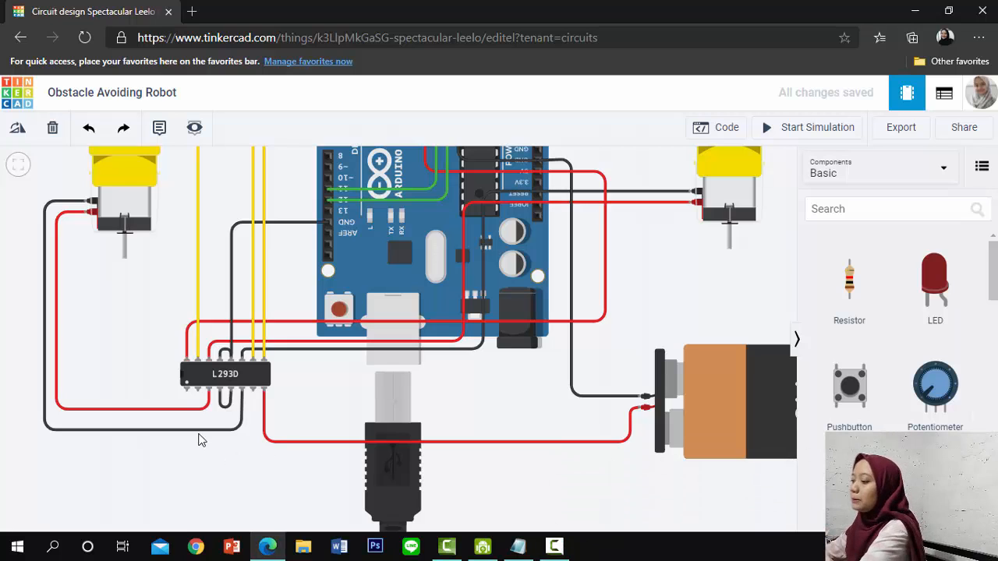
Wire the L293D's Enable 1 & 2 pin to Arduino pin 8, routing it below the chip with two bends
{"action": "left_click", "coordinate": [187, 387]}
{"action": "left_click", "coordinate": [187, 454]}
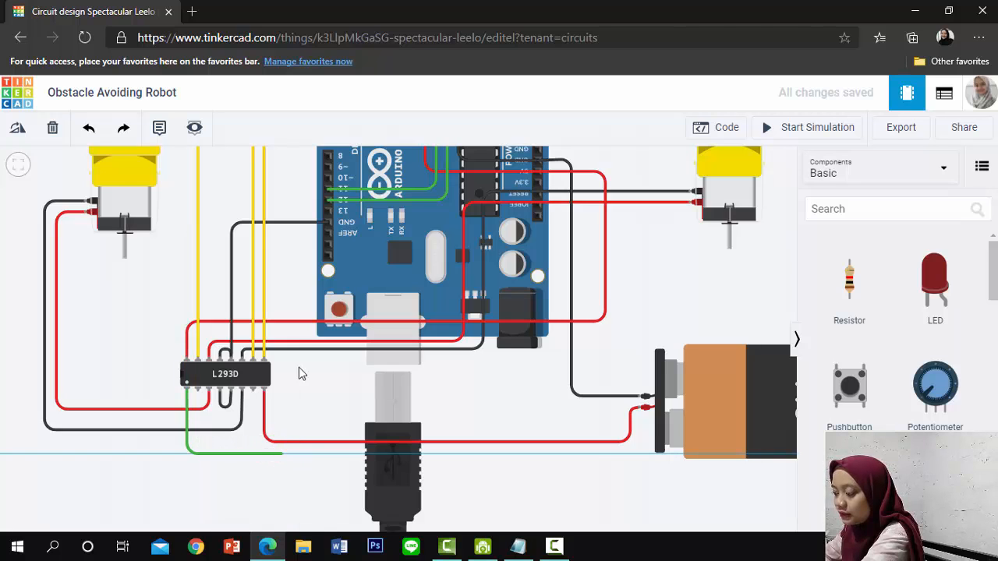
{"action": "left_click", "coordinate": [282, 454]}
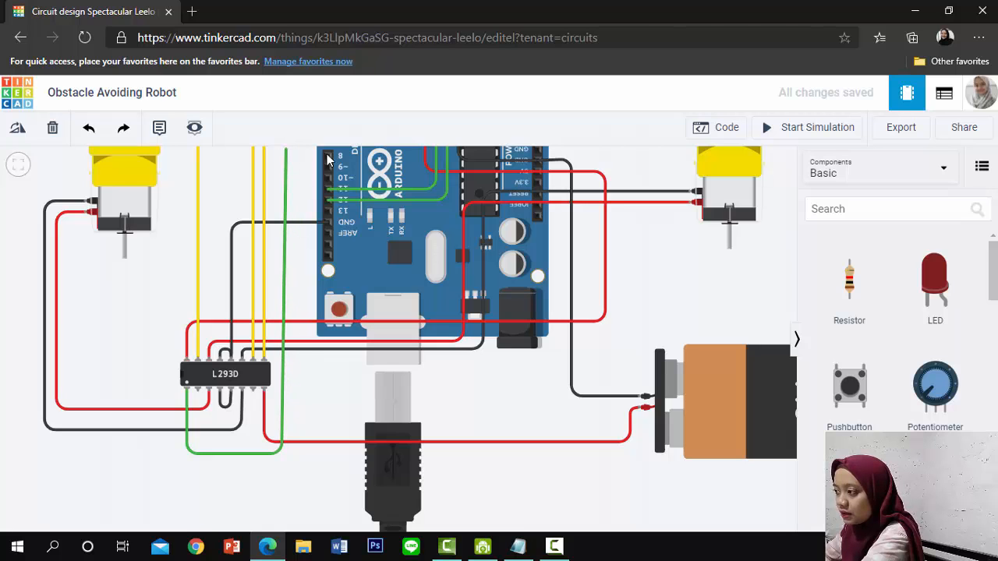
{"action": "left_click", "coordinate": [327, 157]}
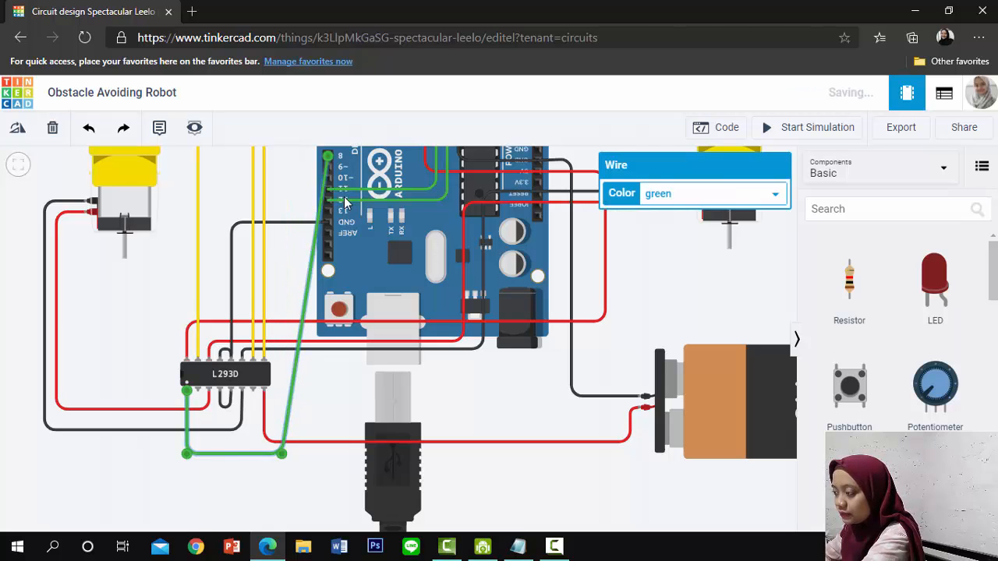
Move the Arduino end of the Enable 1 & 2 wire to pin 5
{"action": "scroll", "coordinate": [345, 203], "scroll_direction": "up", "scroll_amount": 1}
{"action": "scroll", "coordinate": [503, 387], "scroll_direction": "down", "scroll_amount": 2}
{"action": "left_click_drag", "start_coordinate": [507, 443], "coordinate": [512, 471]}
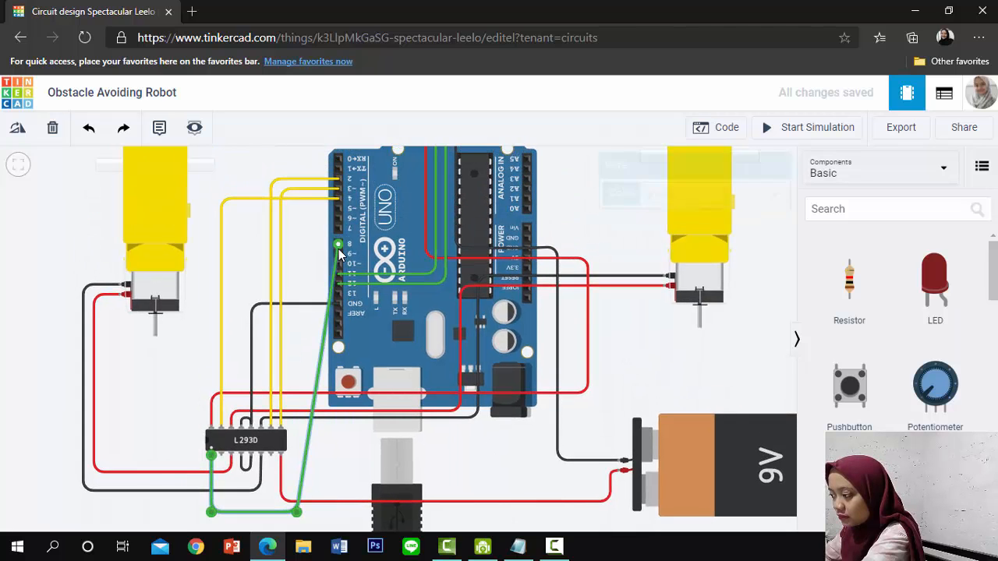
{"action": "left_click", "coordinate": [337, 250]}
{"action": "left_click_drag", "start_coordinate": [337, 244], "coordinate": [337, 209]}
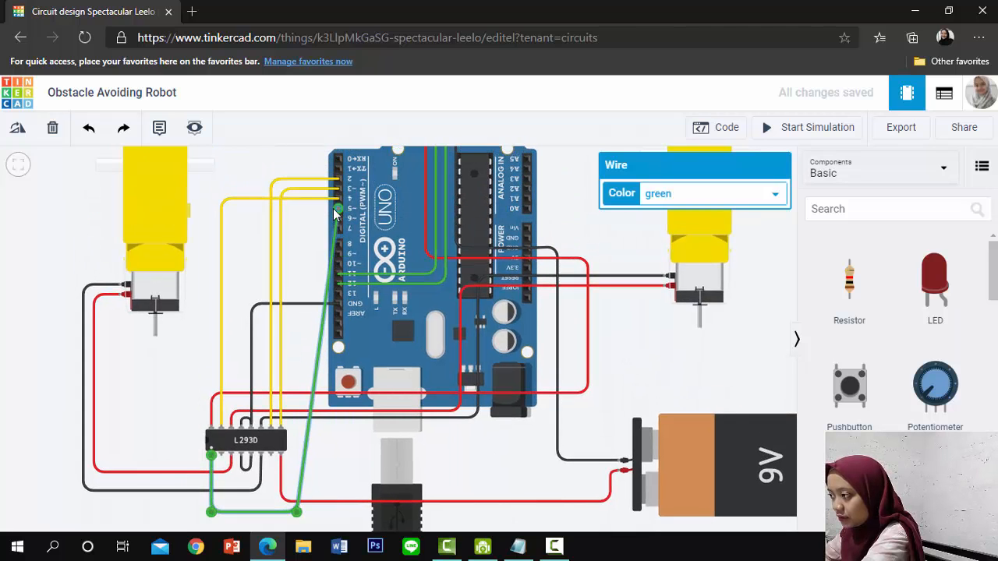
Colour the Enable 1 & 2 wire orange and add a right-angle bend level with Arduino pin 5
{"action": "left_click", "coordinate": [745, 201]}
{"action": "left_click", "coordinate": [668, 239]}
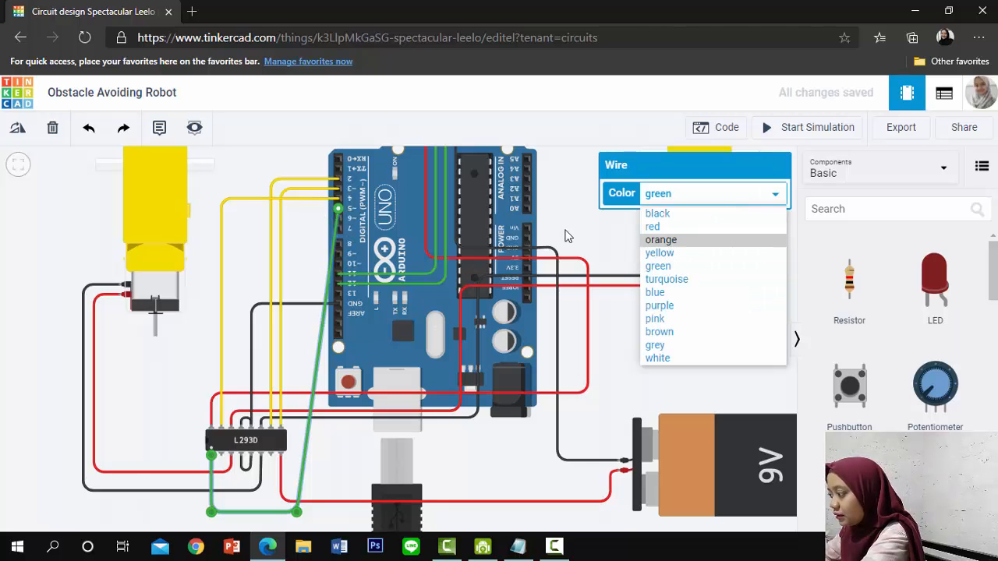
{"action": "left_click", "coordinate": [326, 279]}
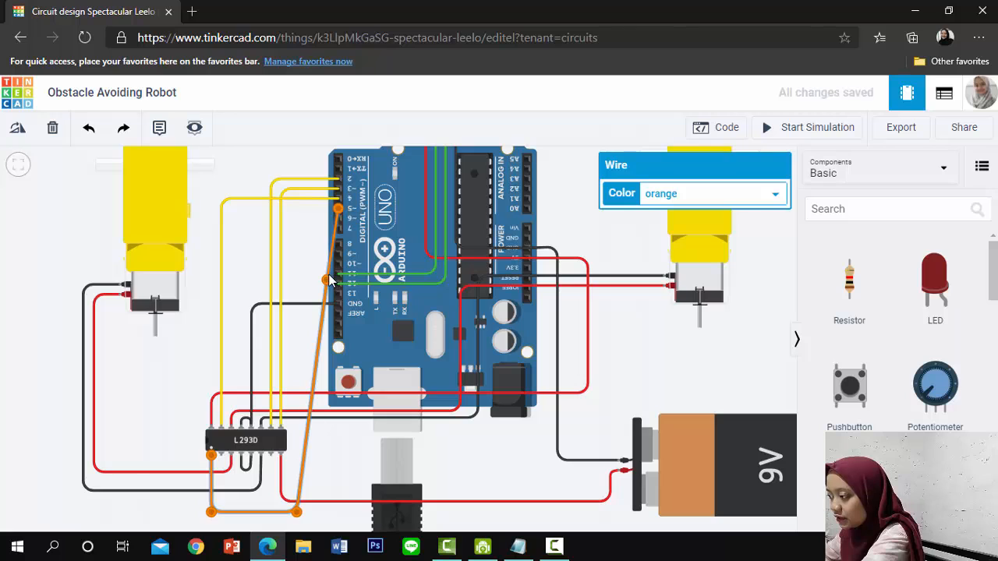
{"action": "left_click_drag", "start_coordinate": [327, 279], "coordinate": [296, 208]}
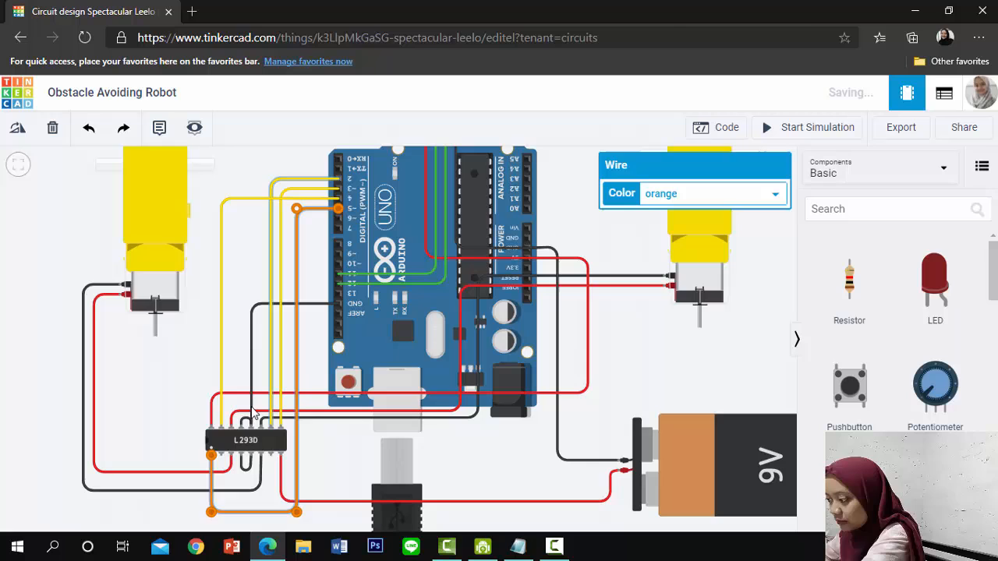
Wire the L293D's Input 1 pin to Arduino pin 6 with right-angle bends below the chip and beside the board, and colour it orange
{"action": "left_click", "coordinate": [221, 455]}
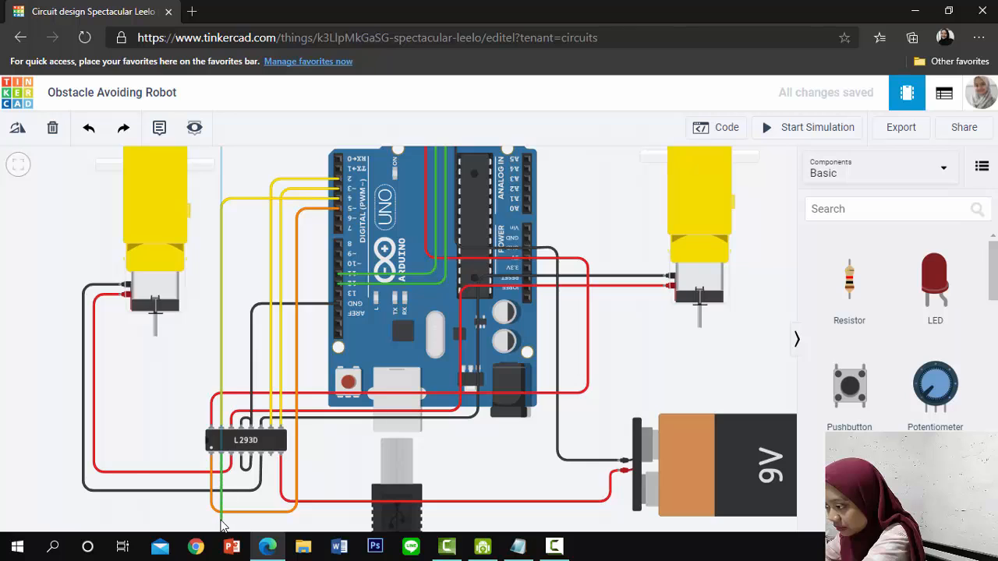
{"action": "left_click", "coordinate": [310, 522]}
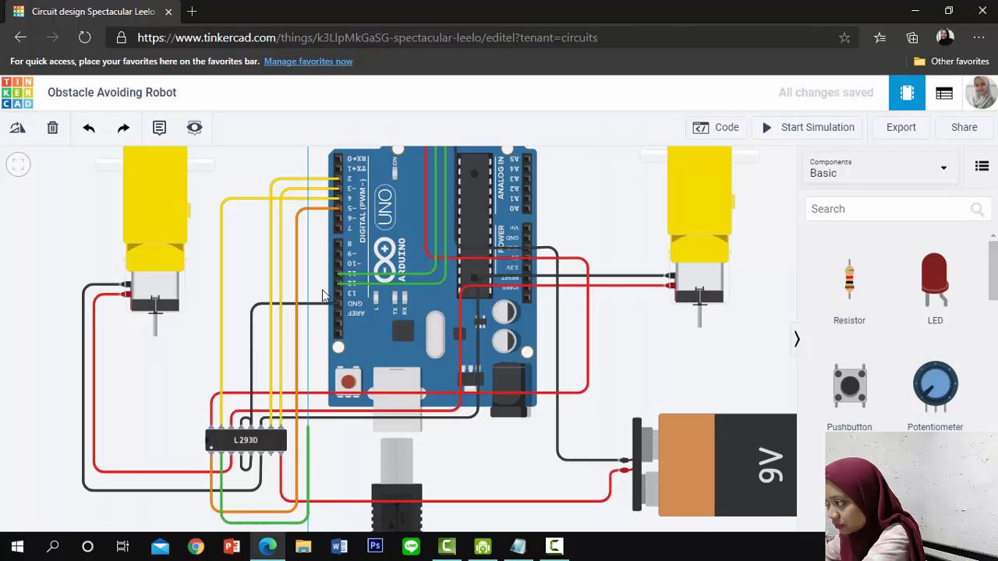
{"action": "left_click", "coordinate": [337, 222]}
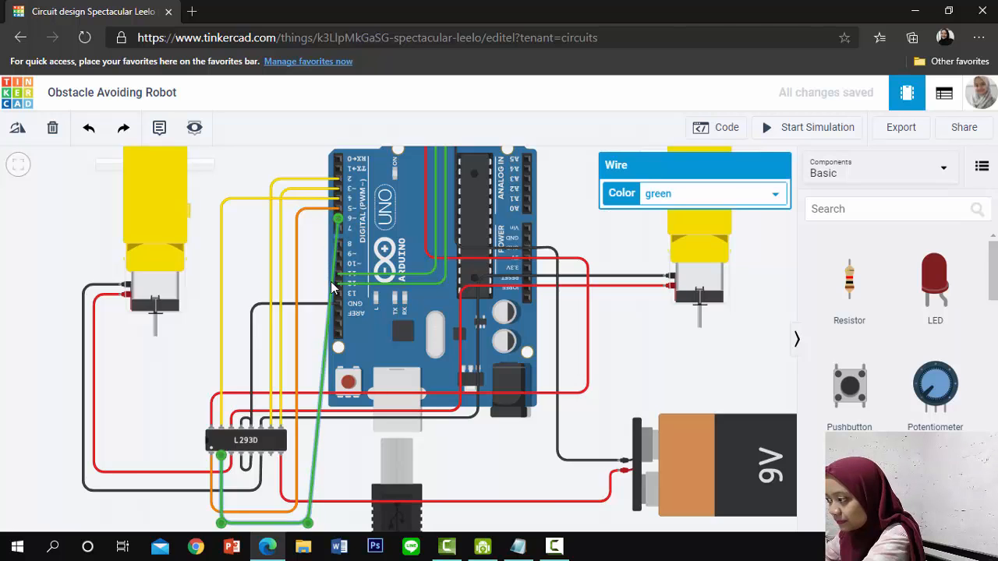
{"action": "left_click_drag", "start_coordinate": [331, 284], "coordinate": [308, 221]}
{"action": "left_click", "coordinate": [717, 195]}
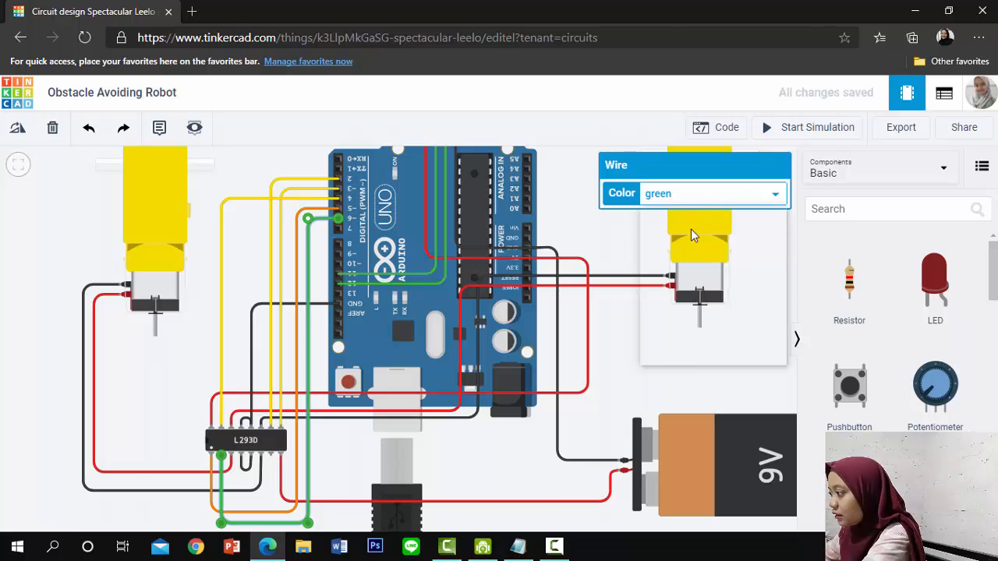
{"action": "left_click", "coordinate": [661, 240]}
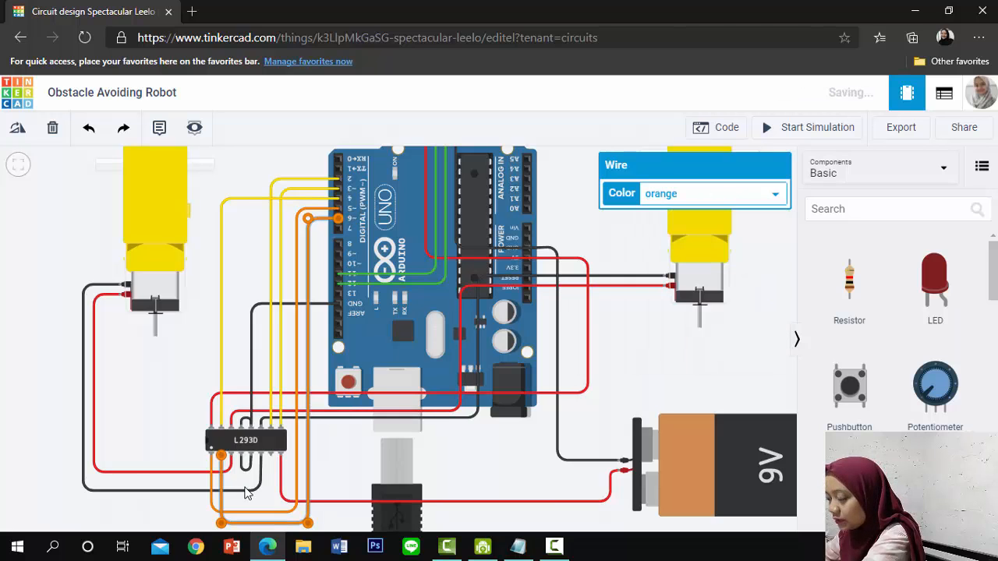
Wire the L293D's Input 2 pin to Arduino pin 7, routing it below the chip with two bends
{"action": "left_click", "coordinate": [271, 456]}
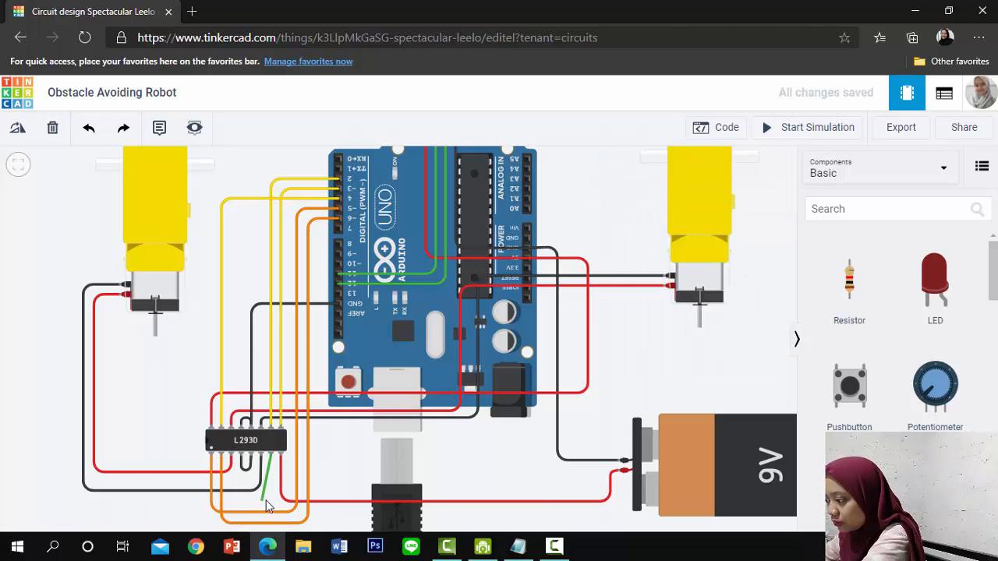
{"action": "left_click", "coordinate": [270, 500]}
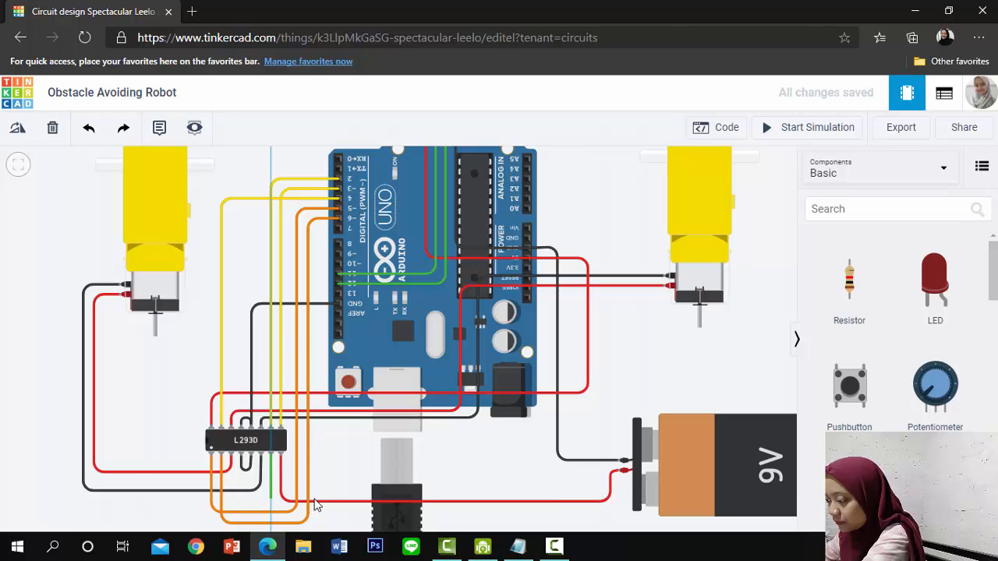
{"action": "left_click", "coordinate": [336, 503]}
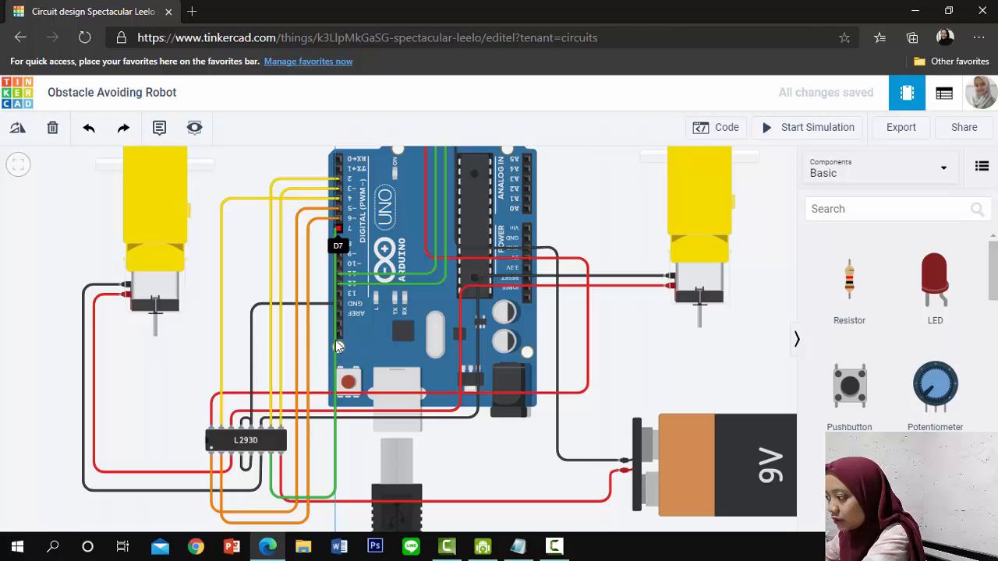
{"action": "left_click", "coordinate": [338, 229]}
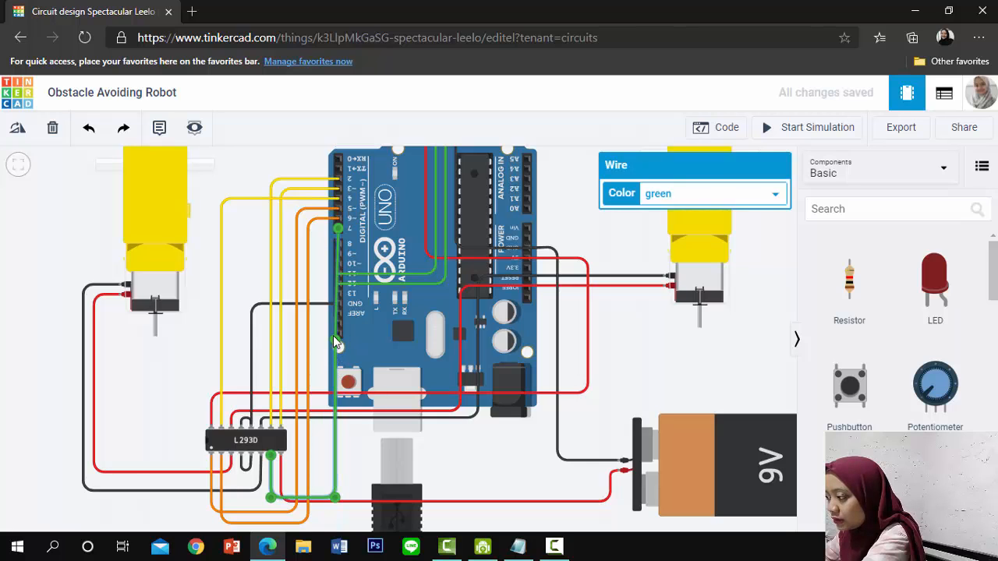
Straighten the Input 2 wire with right-angle bends level with Arduino pin 7 and below the chip, and colour it orange
{"action": "left_click_drag", "start_coordinate": [333, 336], "coordinate": [322, 229]}
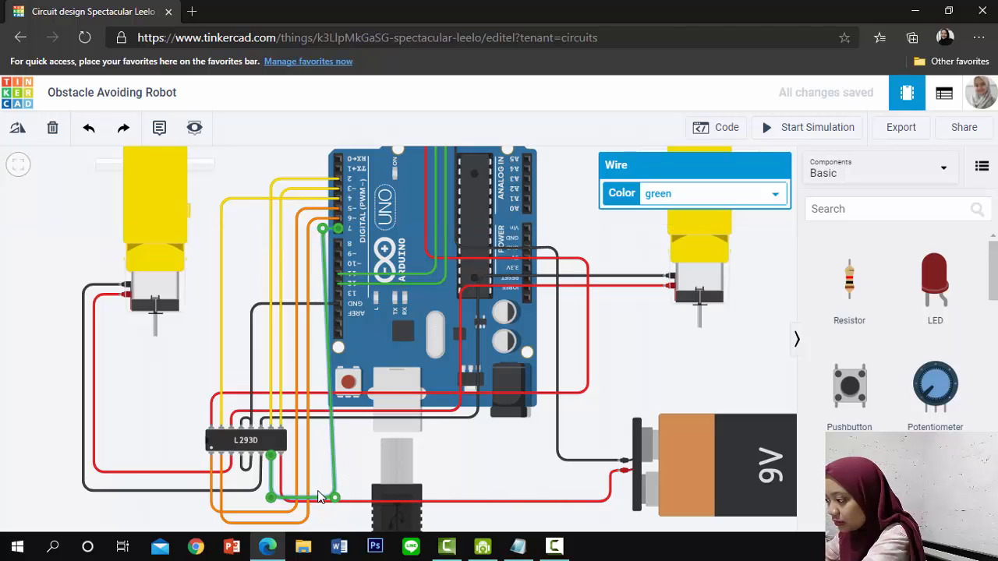
{"action": "left_click_drag", "start_coordinate": [334, 497], "coordinate": [322, 498]}
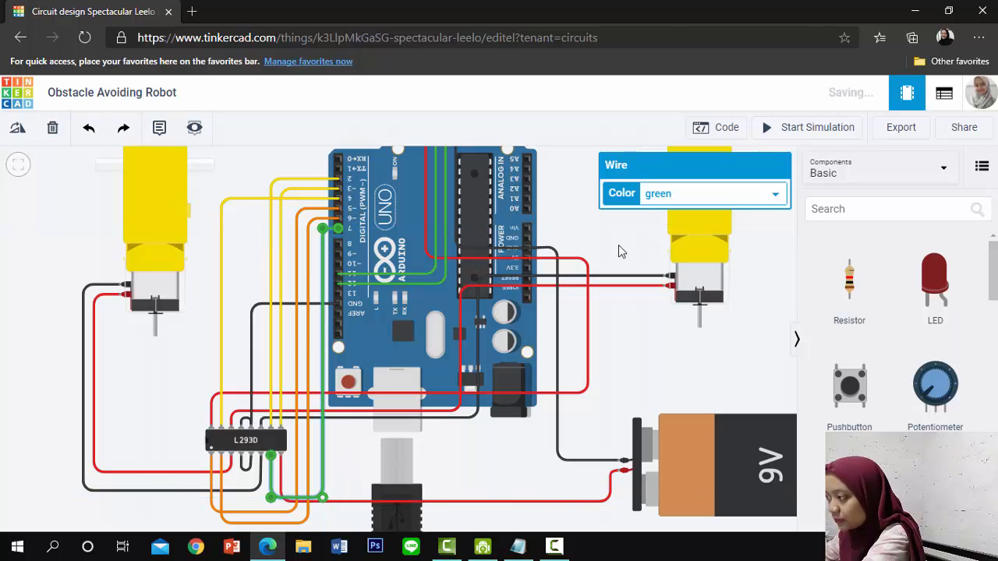
{"action": "left_click", "coordinate": [688, 193]}
{"action": "left_click", "coordinate": [695, 238]}
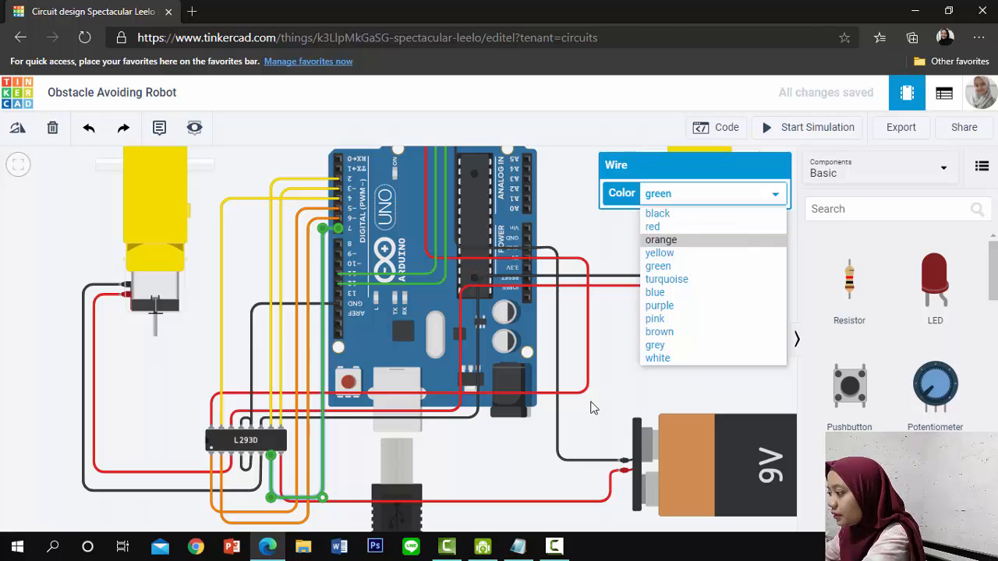
{"action": "left_click", "coordinate": [617, 407]}
{"action": "scroll", "coordinate": [618, 406], "scroll_direction": "down", "scroll_amount": 5}
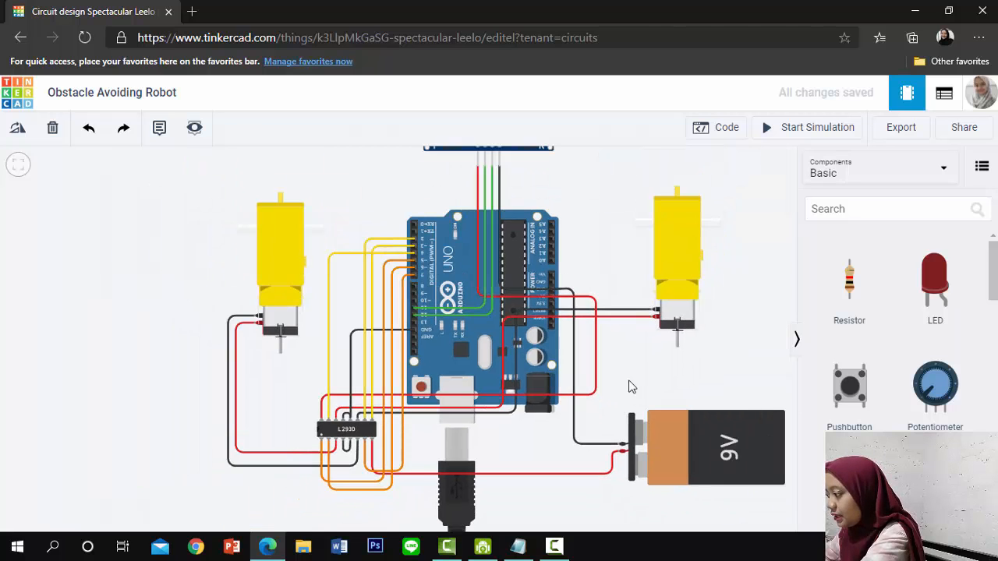
{"action": "left_click_drag", "start_coordinate": [638, 377], "coordinate": [587, 372]}
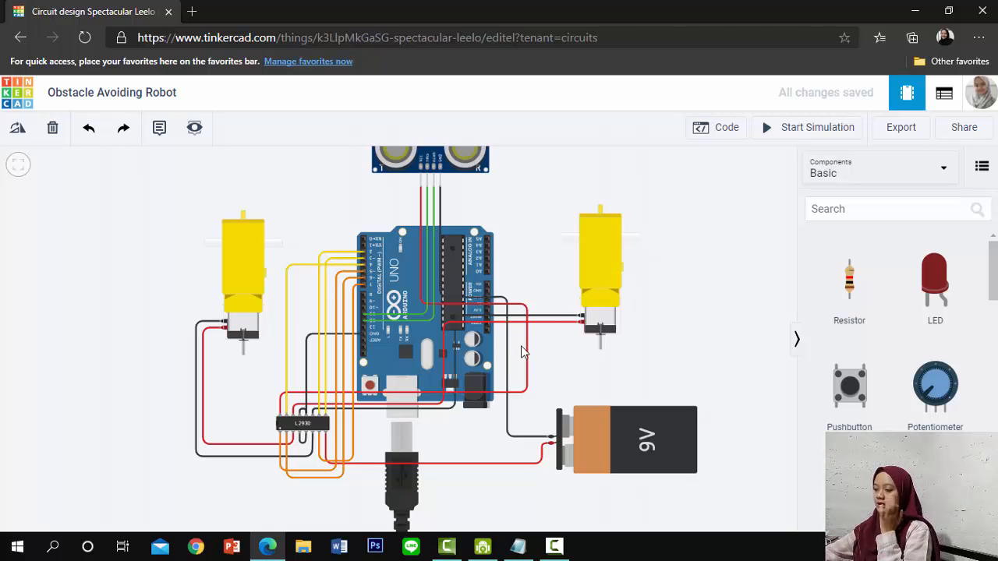
{"action": "scroll", "coordinate": [534, 353], "scroll_direction": "up", "scroll_amount": 2}
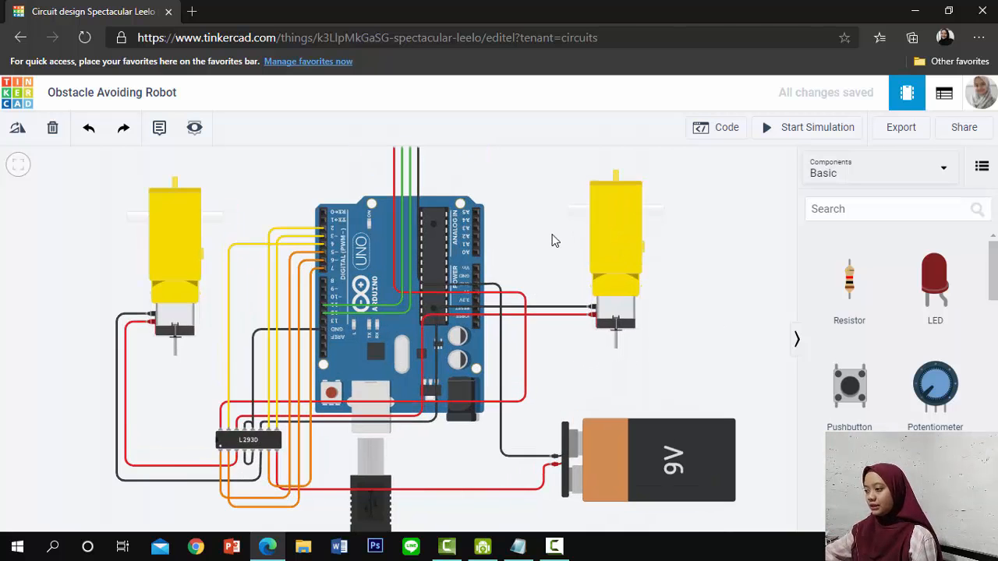
{"action": "scroll", "coordinate": [557, 238], "scroll_direction": "down", "scroll_amount": 2}
{"action": "scroll", "coordinate": [561, 242], "scroll_direction": "down", "scroll_amount": 1}
{"action": "left_click_drag", "start_coordinate": [657, 289], "coordinate": [593, 356]}
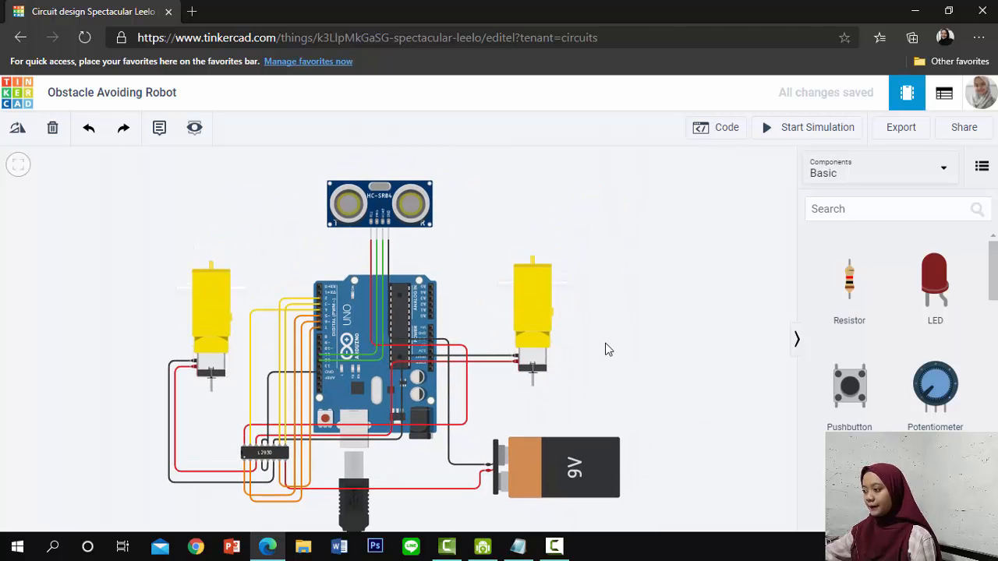
Switch to Notepad, copy the entire robot sketch, and return to the Tinkercad circuit
{"action": "left_click", "coordinate": [518, 547]}
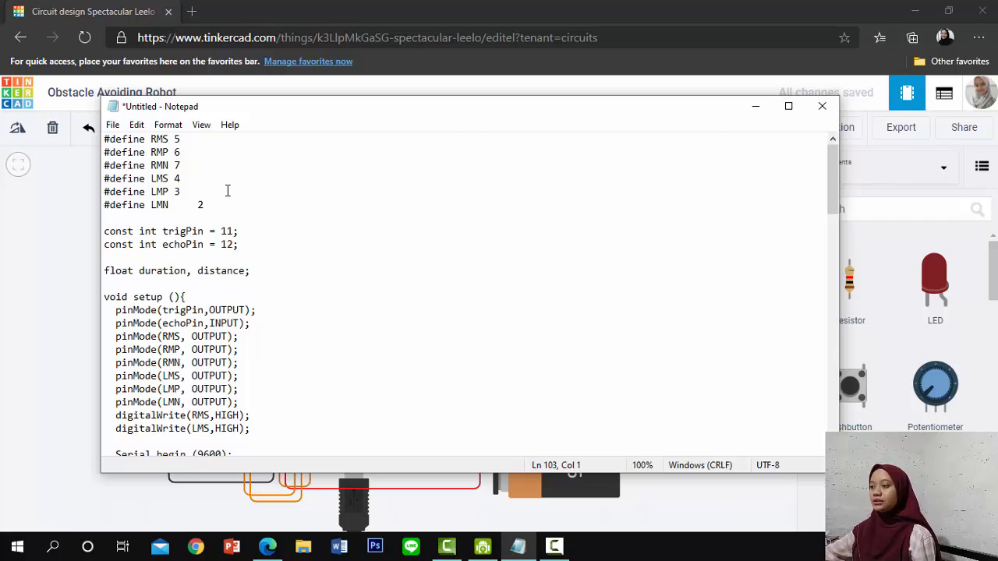
{"action": "left_click", "coordinate": [228, 191]}
{"action": "key", "text": "ctrl+a"}
{"action": "key", "text": "ctrl+c"}
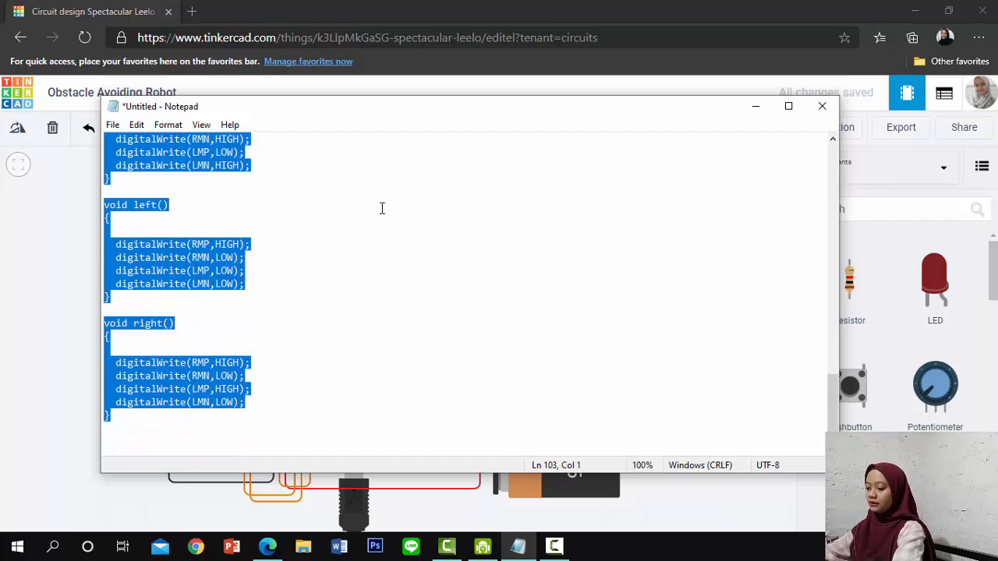
{"action": "left_click", "coordinate": [756, 107]}
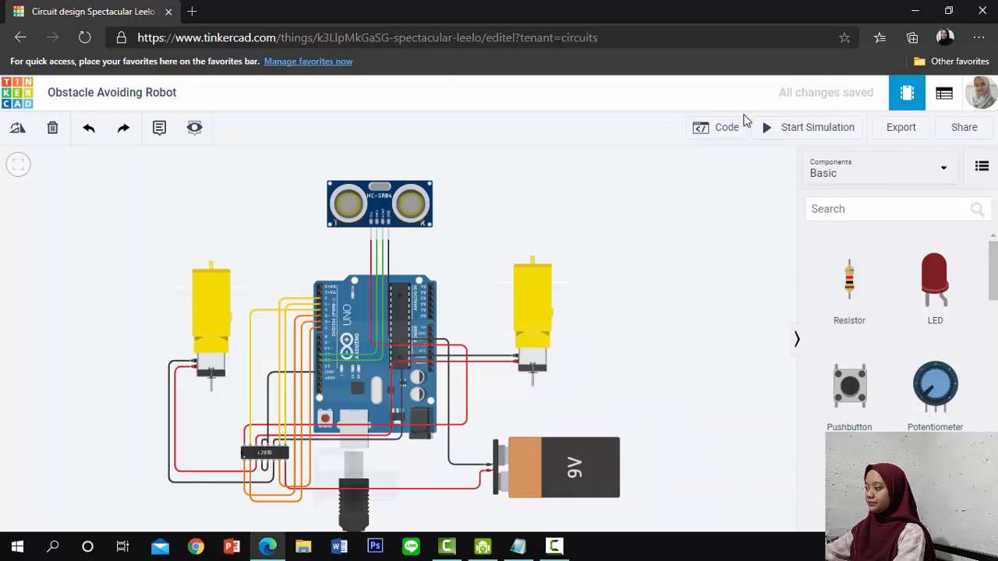
Open the Arduino's code editor and change it from Blocks to Text mode, accepting the loss of the blocks
{"action": "left_click", "coordinate": [717, 128]}
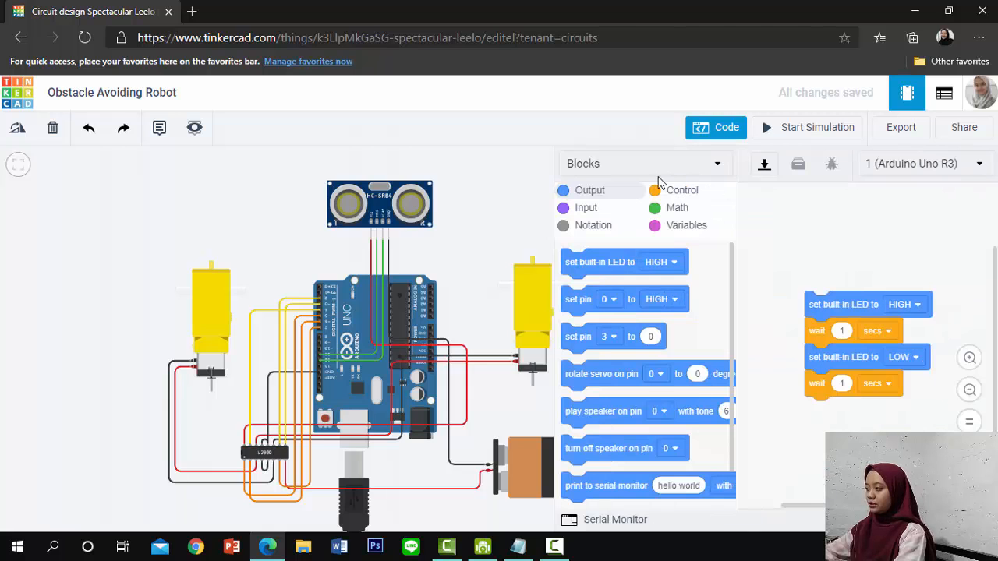
{"action": "left_click", "coordinate": [659, 166]}
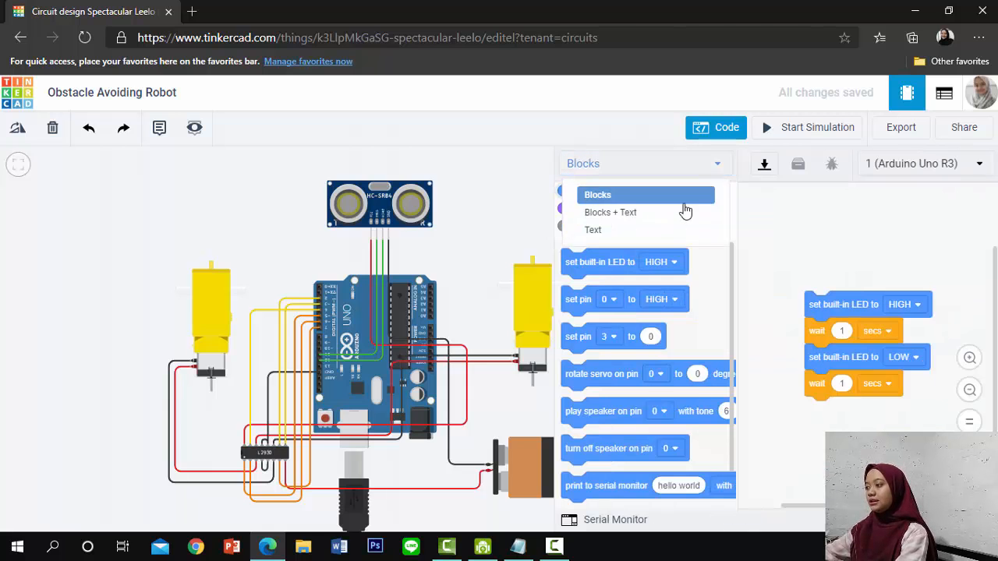
{"action": "left_click", "coordinate": [675, 229]}
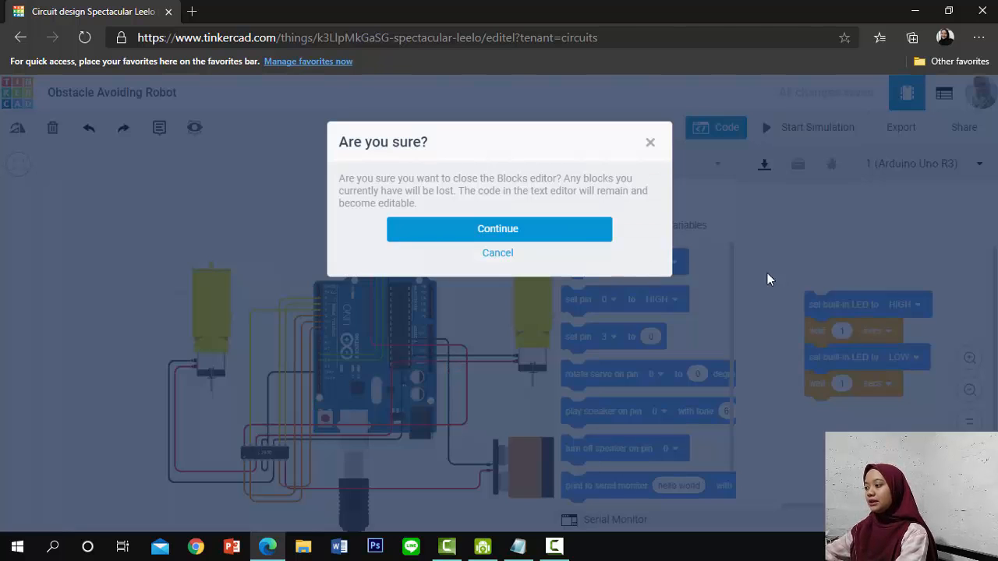
{"action": "left_click", "coordinate": [575, 227]}
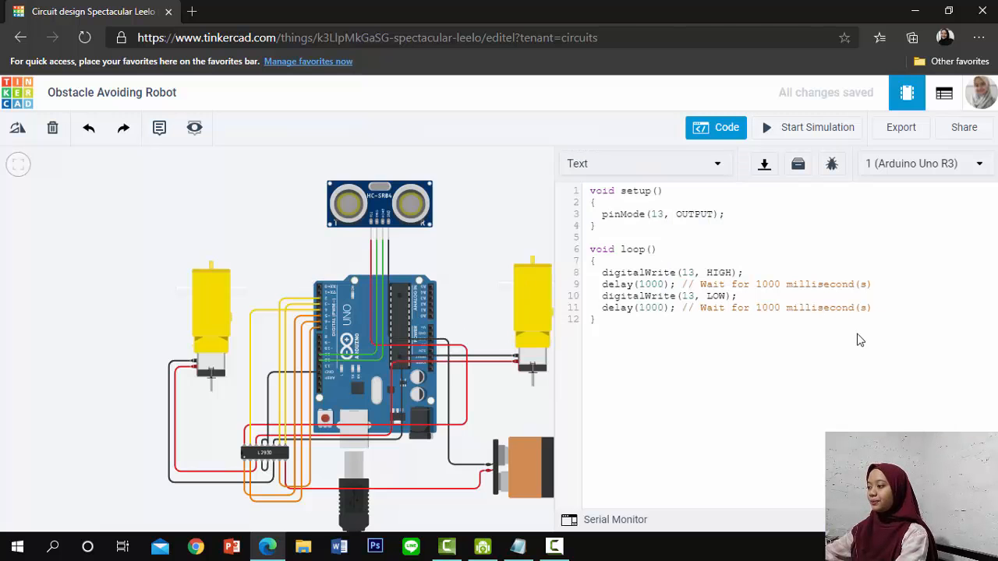
Replace the default Arduino code with the robot sketch copied from Notepad
{"action": "left_click_drag", "start_coordinate": [705, 314], "coordinate": [570, 179]}
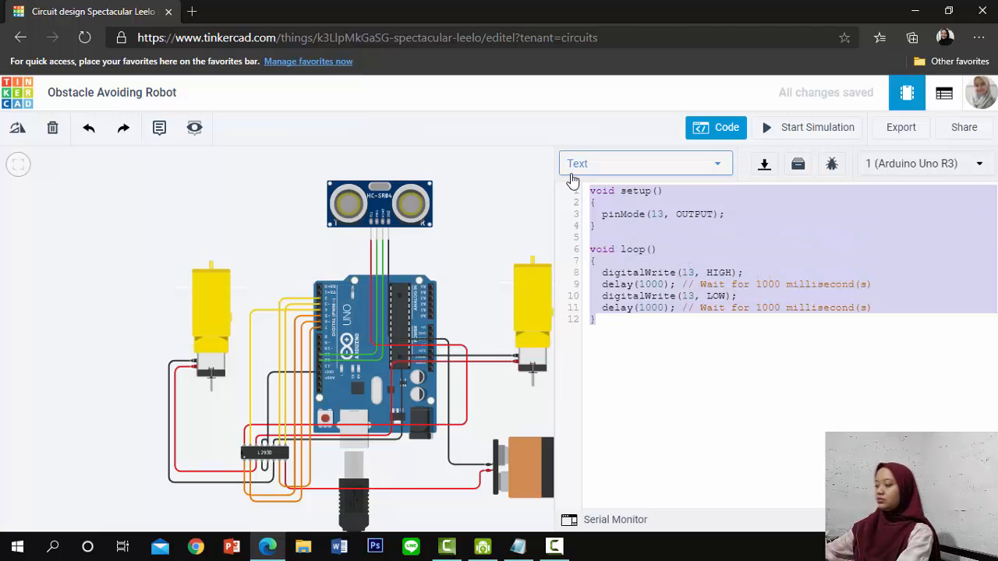
{"action": "key", "text": "BackSpace"}
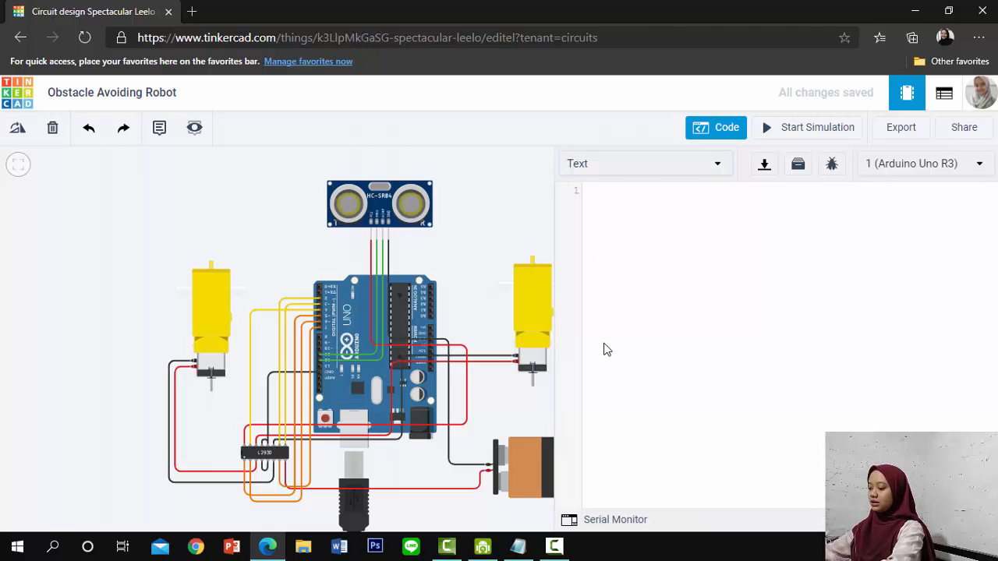
{"action": "key", "text": "ctrl+v"}
{"action": "scroll", "coordinate": [690, 298], "scroll_direction": "up", "scroll_amount": 15}
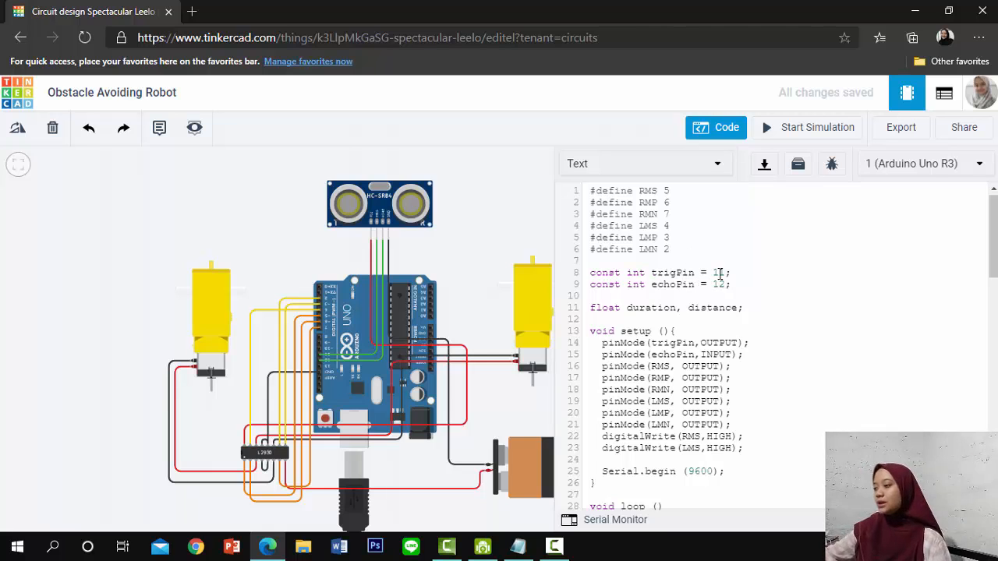
Examine the trigPin and echoPin declarations and the setup() pin modes alongside the ultrasonic sensor's wiring to the Arduino
{"action": "scroll", "coordinate": [403, 263], "scroll_direction": "up", "scroll_amount": 5}
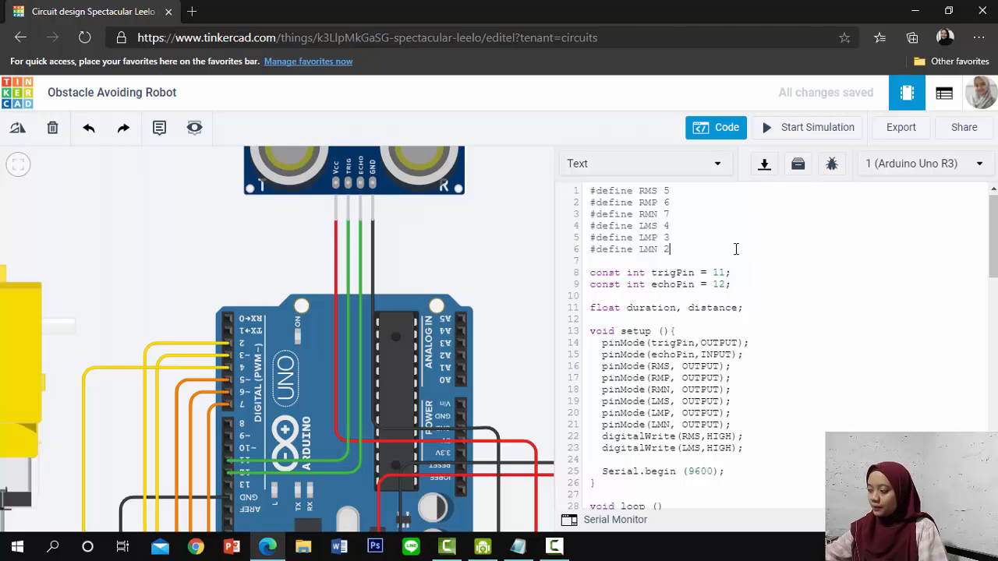
{"action": "scroll", "coordinate": [733, 302], "scroll_direction": "down", "scroll_amount": 1}
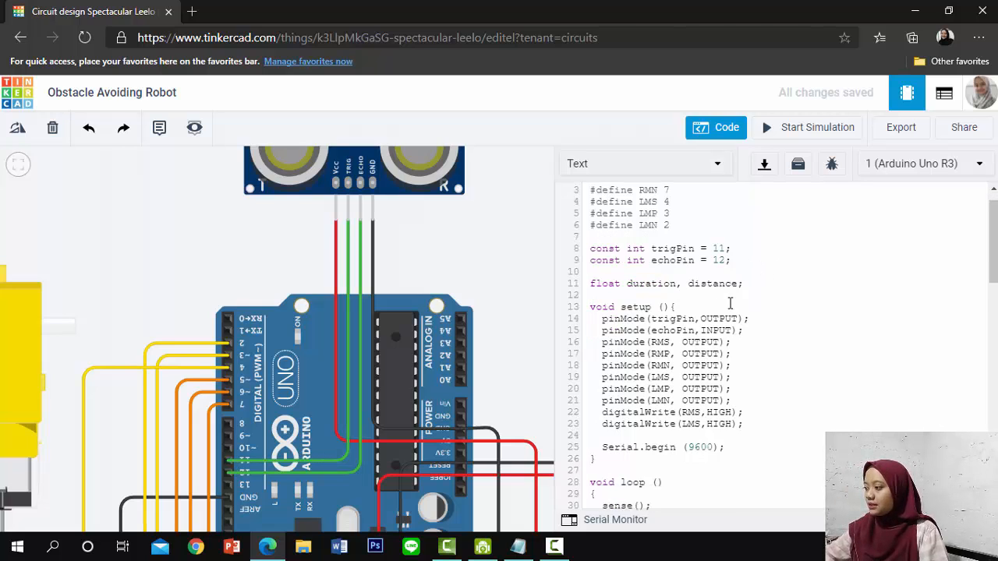
{"action": "scroll", "coordinate": [731, 303], "scroll_direction": "down", "scroll_amount": 2}
{"action": "scroll", "coordinate": [725, 273], "scroll_direction": "up", "scroll_amount": 3}
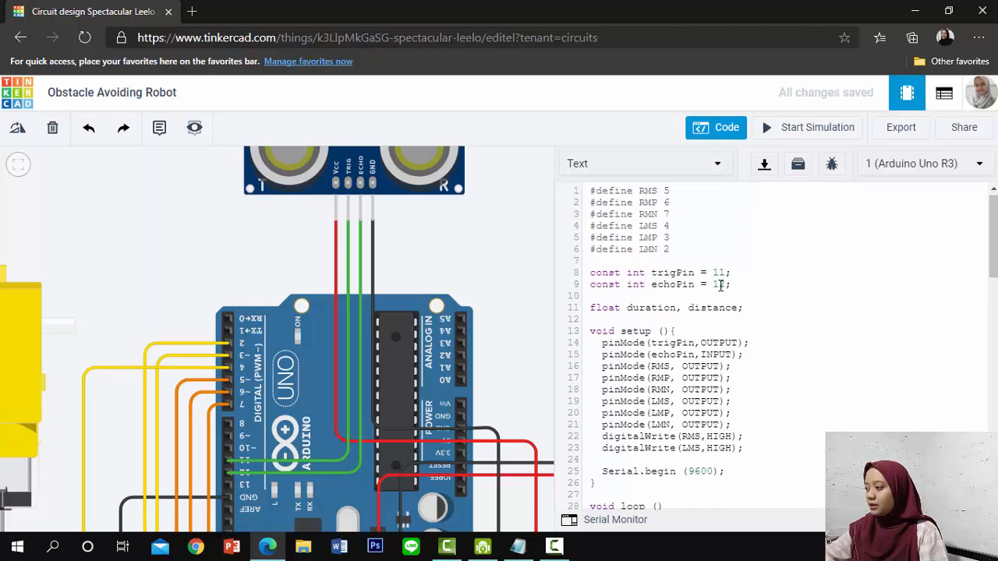
{"action": "scroll", "coordinate": [710, 309], "scroll_direction": "down", "scroll_amount": 3}
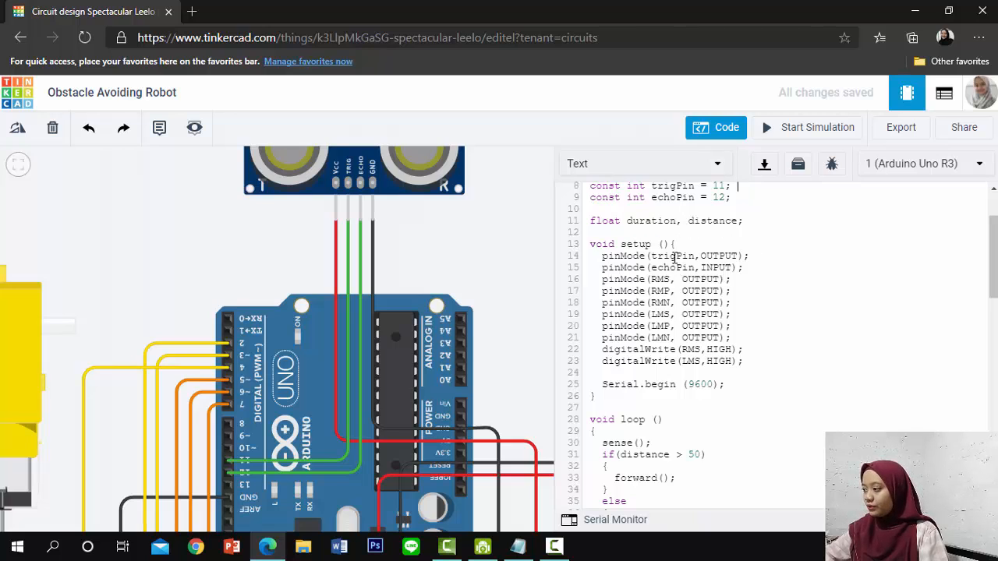
{"action": "scroll", "coordinate": [736, 258], "scroll_direction": "up", "scroll_amount": 3}
{"action": "scroll", "coordinate": [729, 305], "scroll_direction": "down", "scroll_amount": 3}
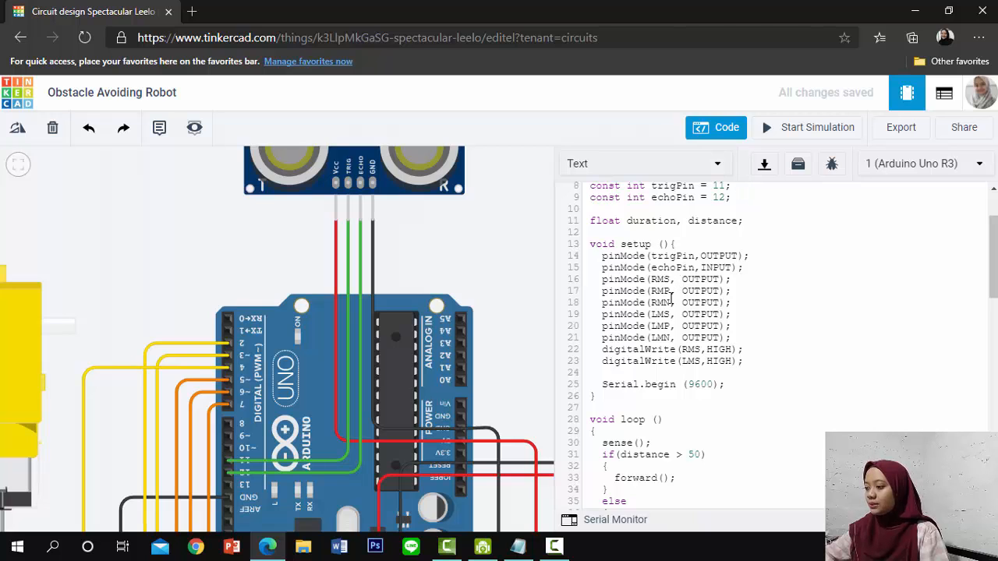
{"action": "scroll", "coordinate": [672, 298], "scroll_direction": "up", "scroll_amount": 3}
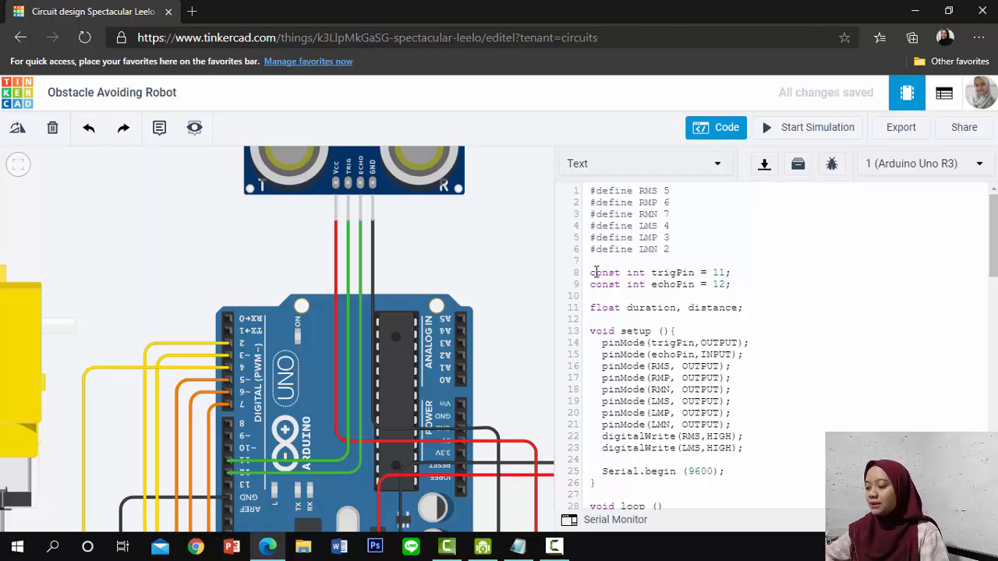
{"action": "scroll", "coordinate": [829, 356], "scroll_direction": "down", "scroll_amount": 7}
{"action": "scroll", "coordinate": [724, 313], "scroll_direction": "up", "scroll_amount": 4}
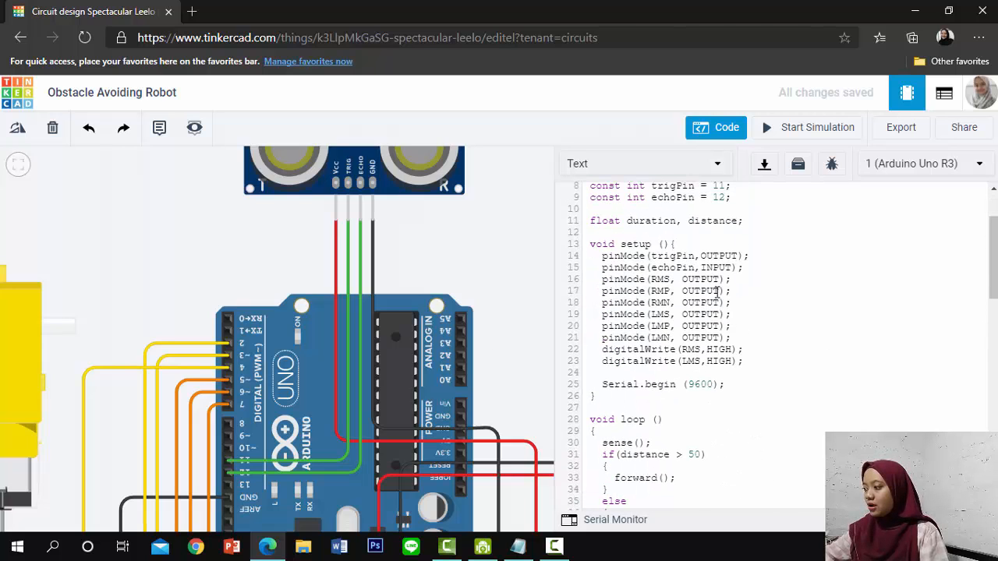
{"action": "scroll", "coordinate": [720, 288], "scroll_direction": "up", "scroll_amount": 3}
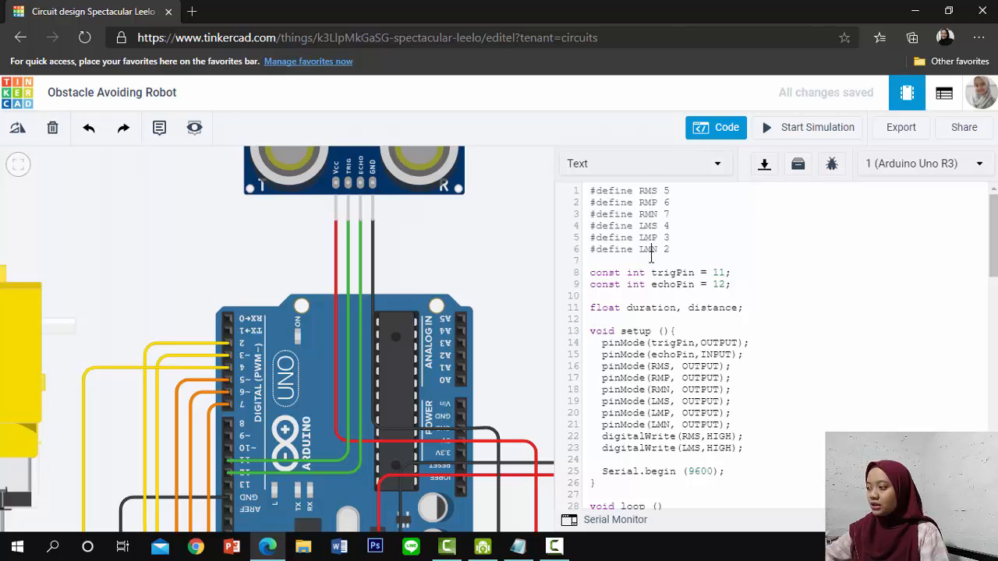
Review the RMS, RMP, RMN, LMS, LMP and LMN motor pin definitions and how setup() configures them
{"action": "left_click", "coordinate": [646, 192]}
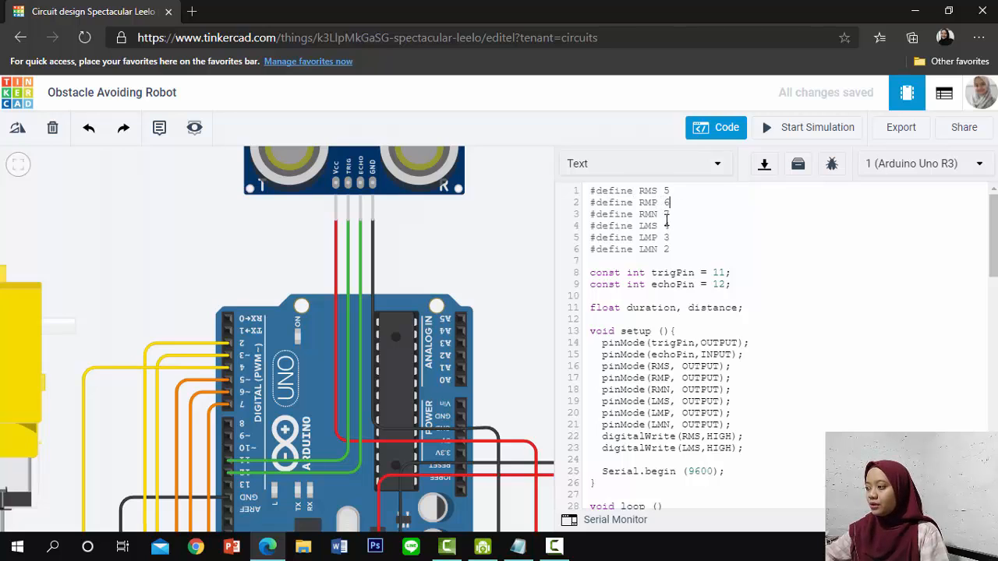
{"action": "left_click", "coordinate": [669, 214]}
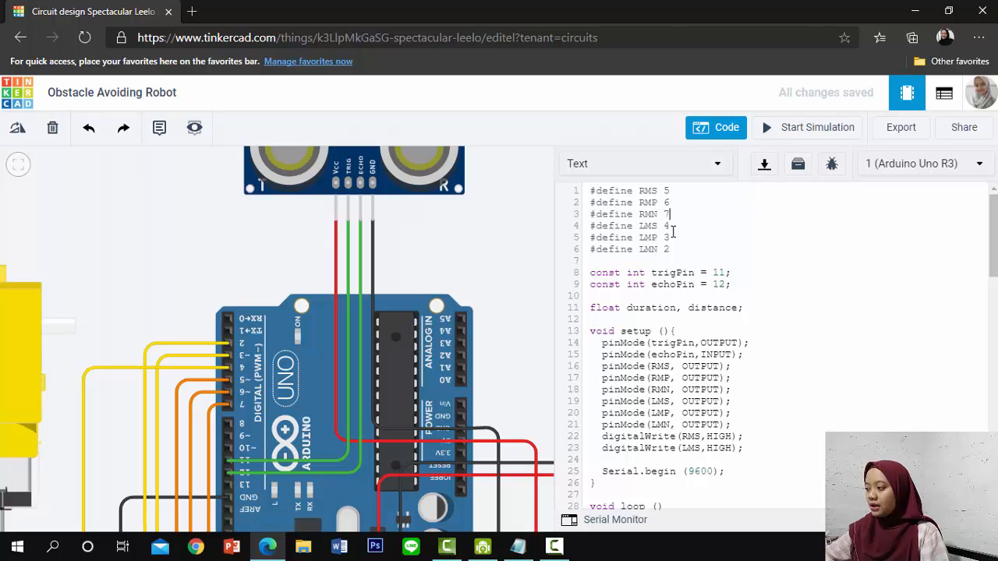
{"action": "scroll", "coordinate": [651, 260], "scroll_direction": "down", "scroll_amount": 3}
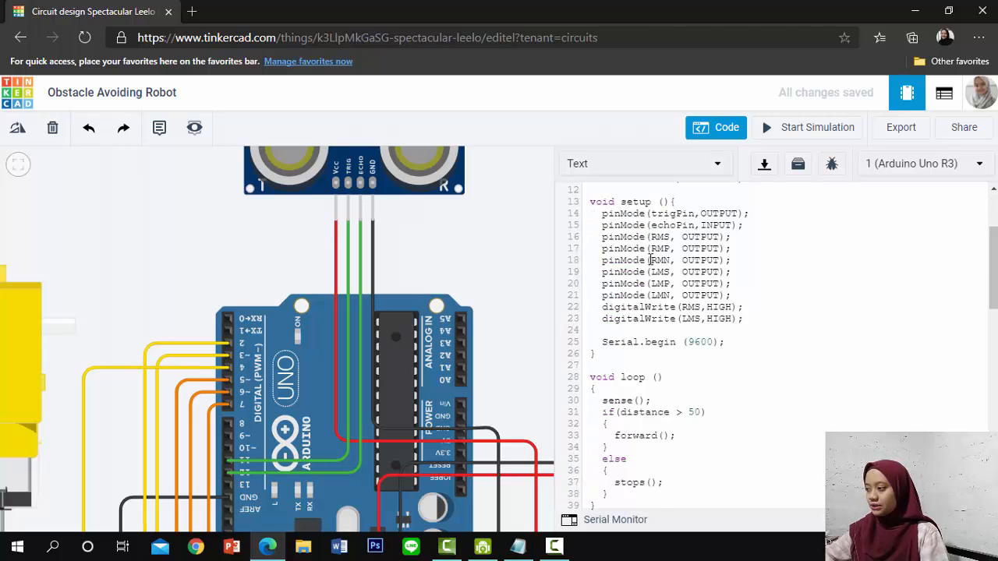
{"action": "scroll", "coordinate": [651, 259], "scroll_direction": "up", "scroll_amount": 3}
{"action": "scroll", "coordinate": [652, 250], "scroll_direction": "down", "scroll_amount": 7}
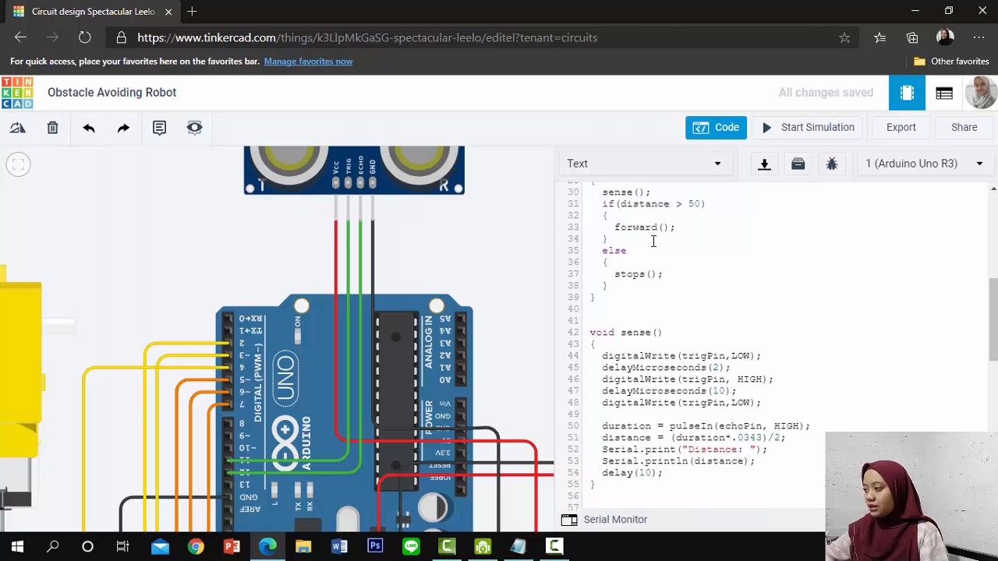
{"action": "scroll", "coordinate": [654, 241], "scroll_direction": "up", "scroll_amount": 7}
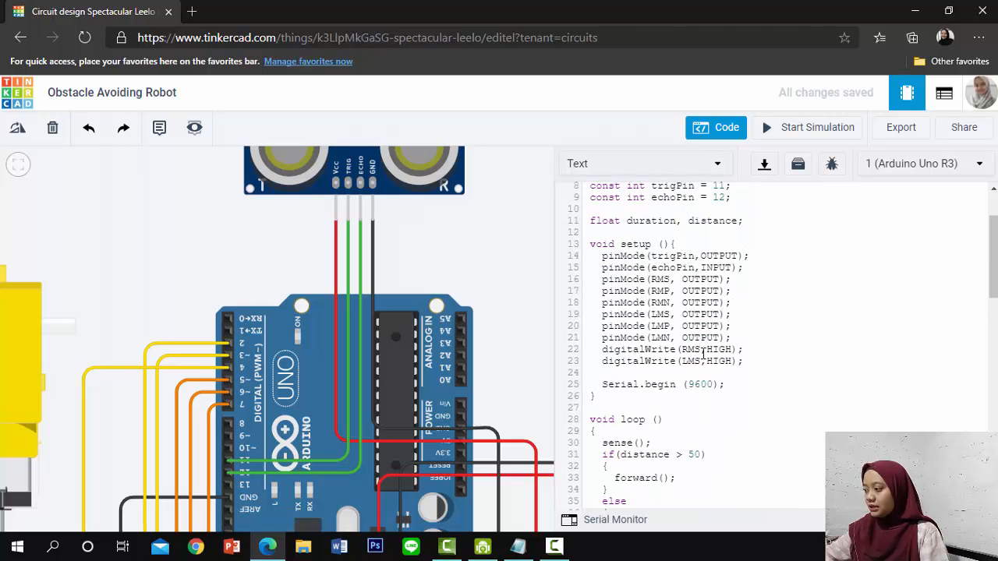
{"action": "scroll", "coordinate": [706, 351], "scroll_direction": "down", "scroll_amount": 3}
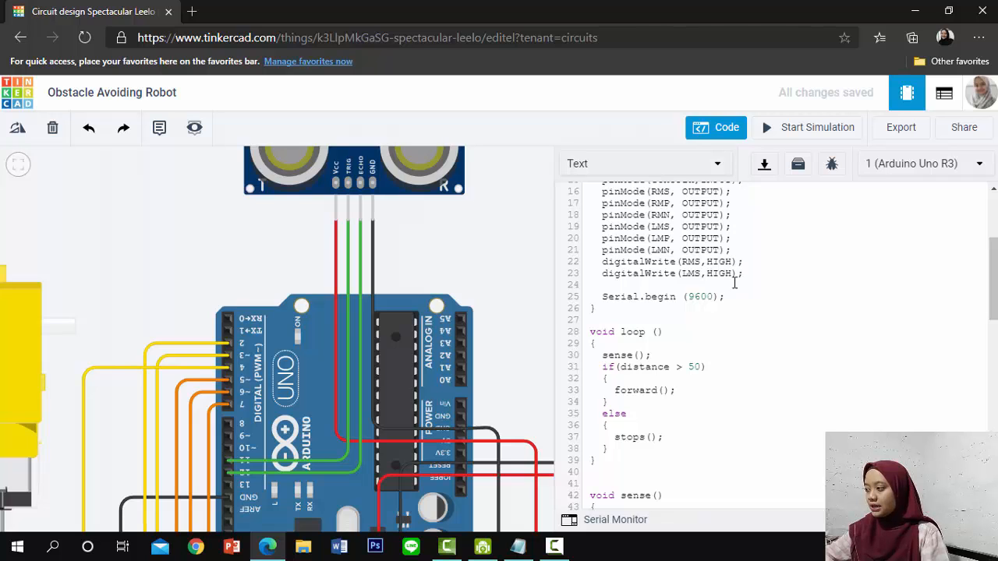
Examine the Serial.begin call in setup() and the distance condition in loop() that calls forward() or stops()
{"action": "scroll", "coordinate": [737, 283], "scroll_direction": "down", "scroll_amount": 1}
{"action": "scroll", "coordinate": [738, 284], "scroll_direction": "down", "scroll_amount": 2}
{"action": "scroll", "coordinate": [718, 267], "scroll_direction": "up", "scroll_amount": 2}
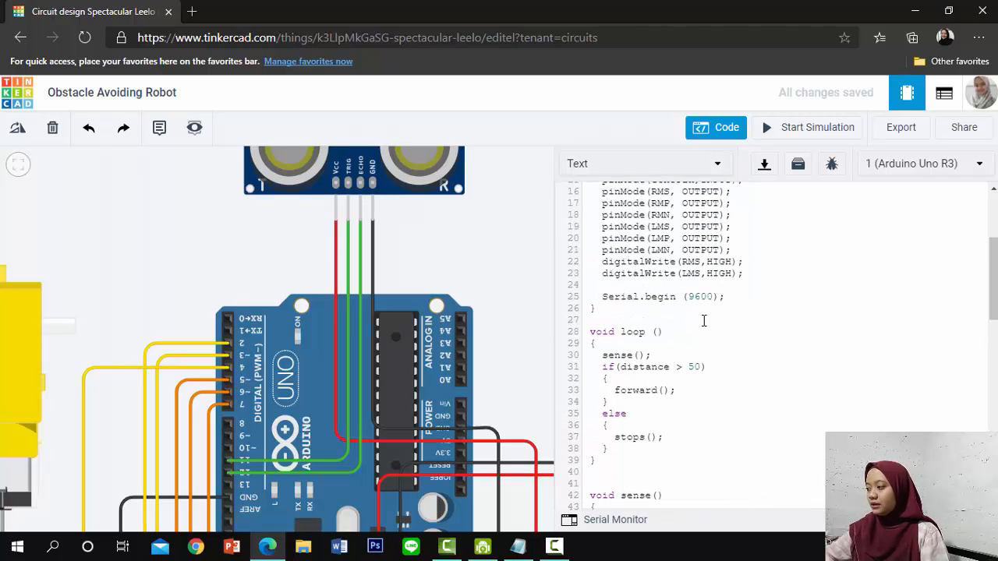
{"action": "left_click", "coordinate": [672, 296]}
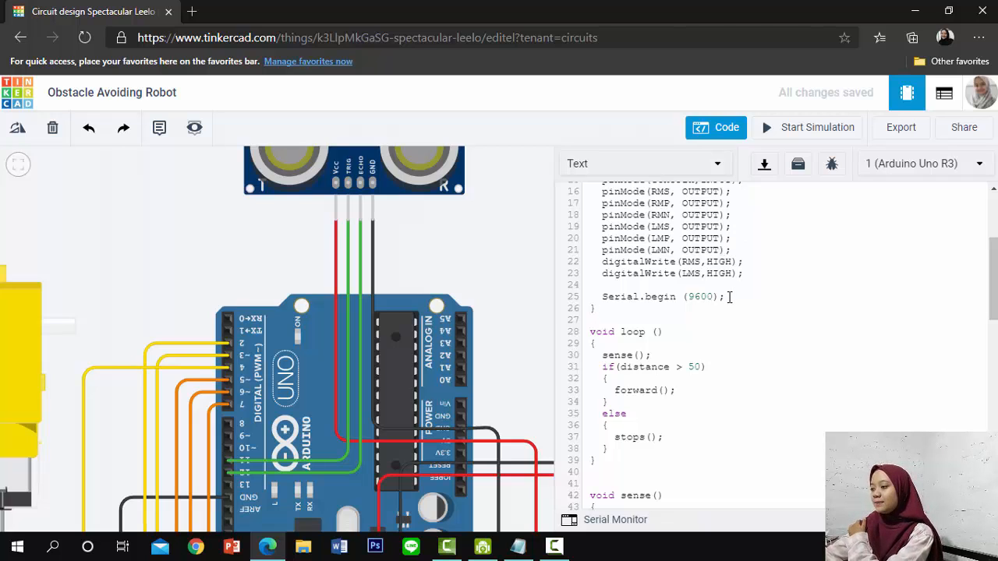
{"action": "scroll", "coordinate": [777, 343], "scroll_direction": "up", "scroll_amount": 2}
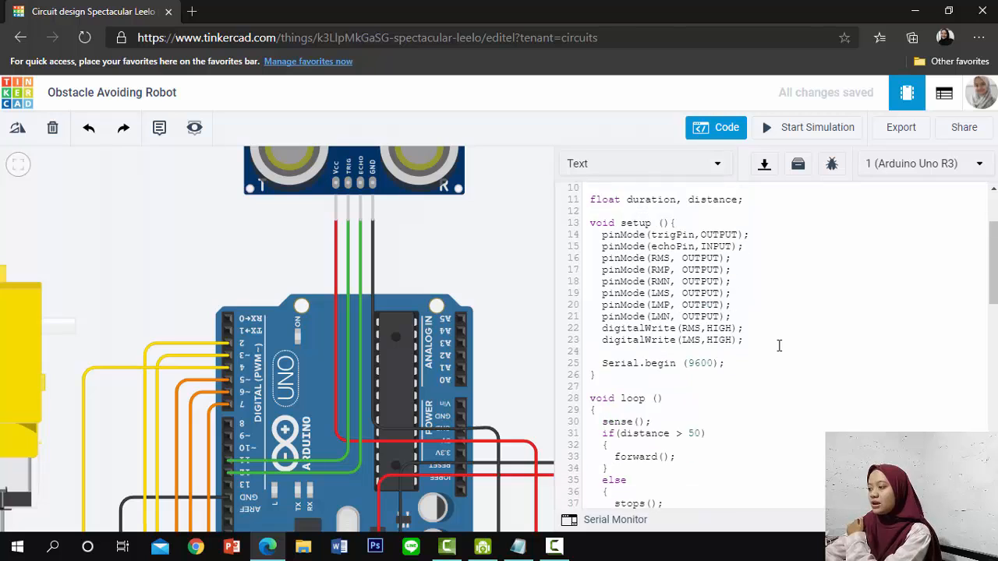
{"action": "scroll", "coordinate": [779, 345], "scroll_direction": "down", "scroll_amount": 2}
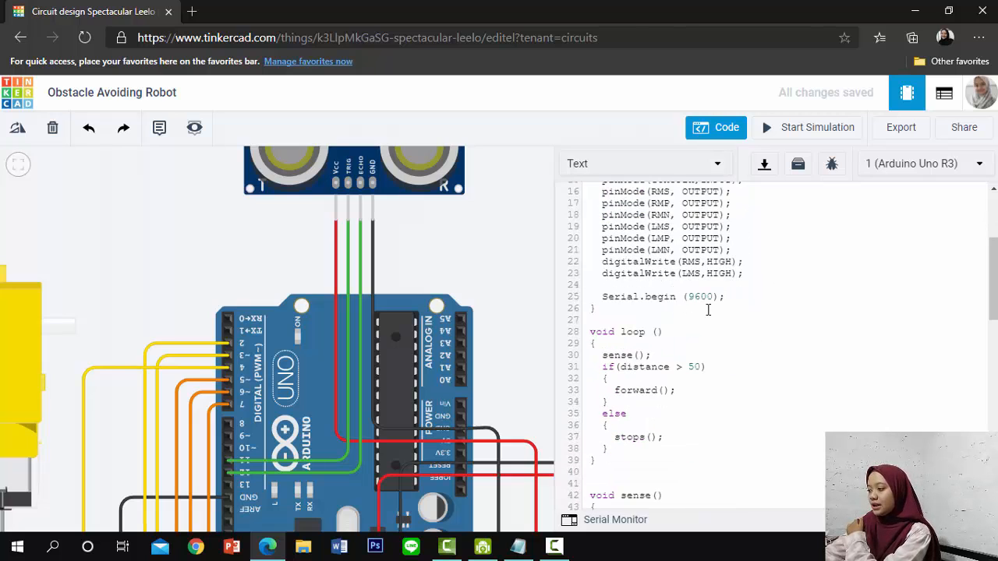
{"action": "scroll", "coordinate": [648, 267], "scroll_direction": "down", "scroll_amount": 2}
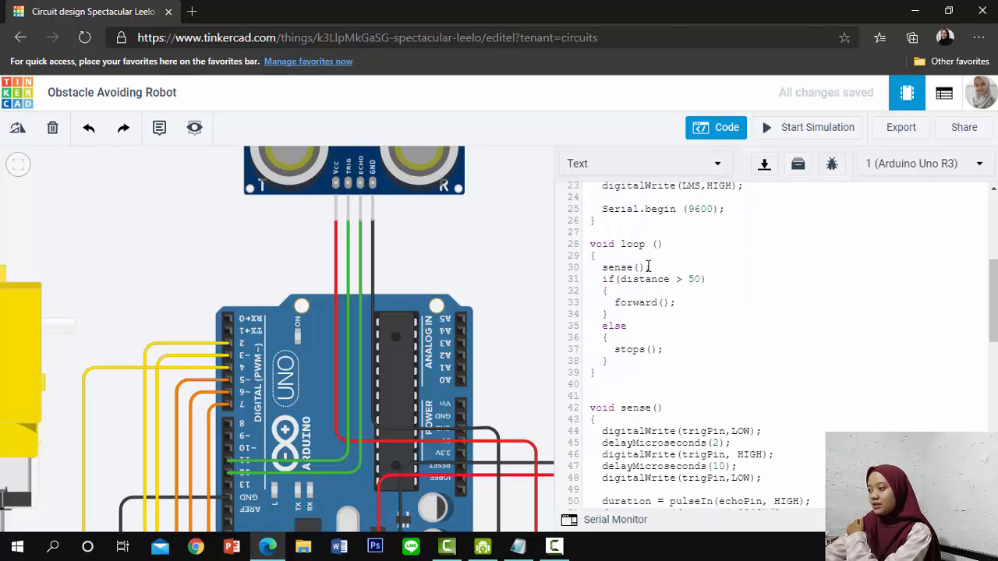
{"action": "left_click", "coordinate": [648, 267]}
{"action": "type", "text": ";"}
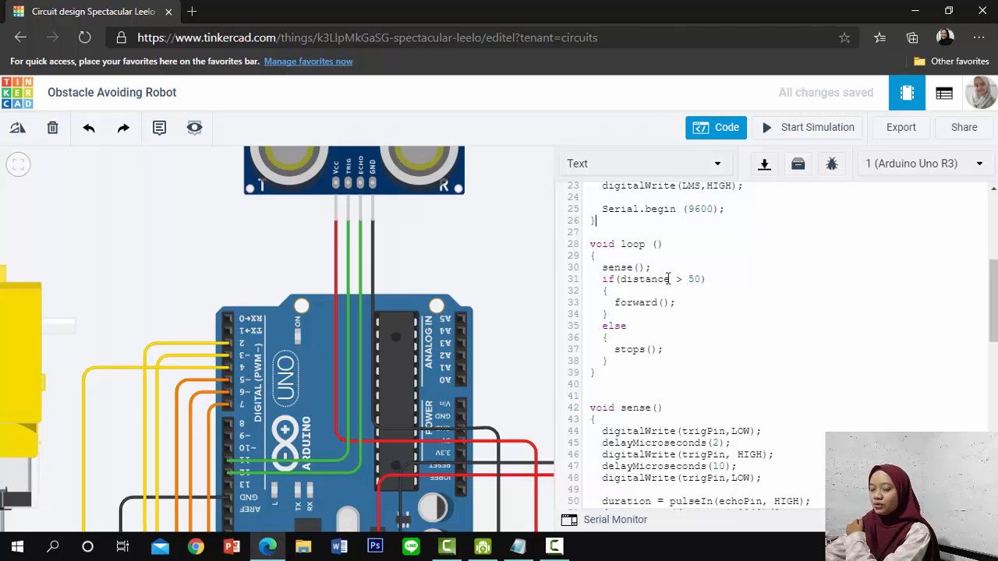
Examine how sense() pulses trigPin, reads echoPin and calculates the distance
{"action": "scroll", "coordinate": [668, 278], "scroll_direction": "down", "scroll_amount": 5}
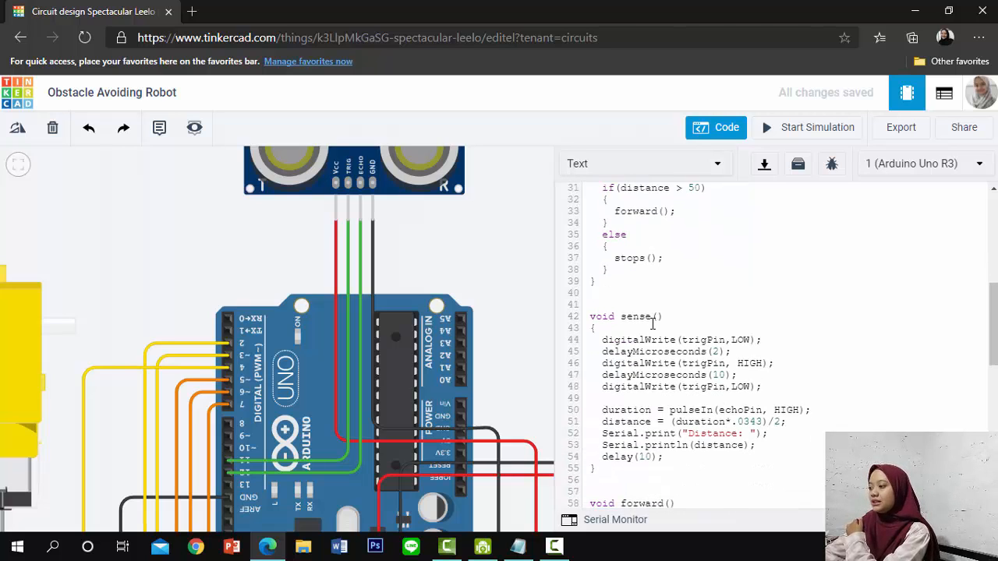
{"action": "scroll", "coordinate": [653, 326], "scroll_direction": "up", "scroll_amount": 2}
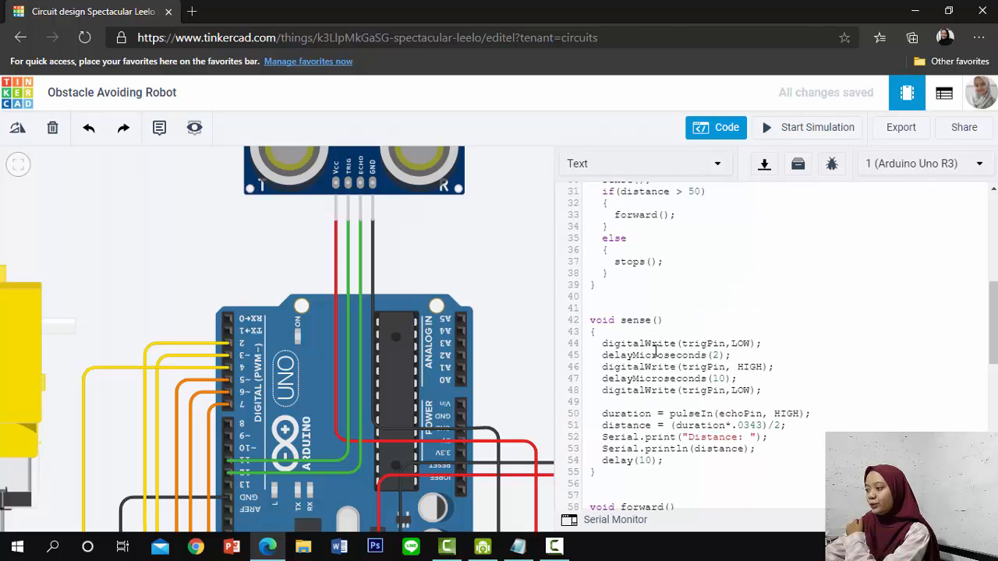
{"action": "scroll", "coordinate": [657, 382], "scroll_direction": "down", "scroll_amount": 2}
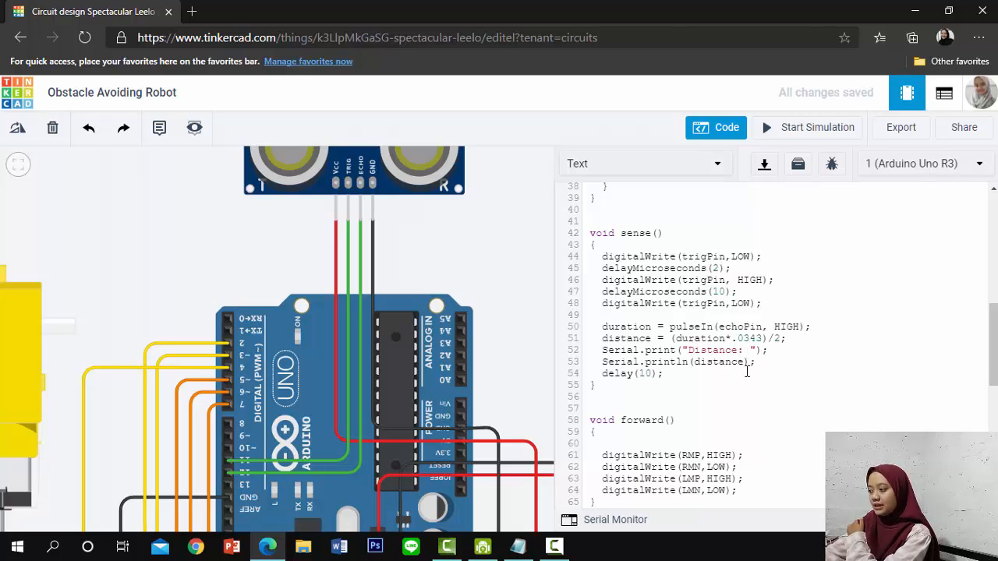
Close the WhatsApp browser tab and review the motor pin states in forward(), stops(), backwards(), left() and right()
{"action": "scroll", "coordinate": [638, 386], "scroll_direction": "down", "scroll_amount": 5}
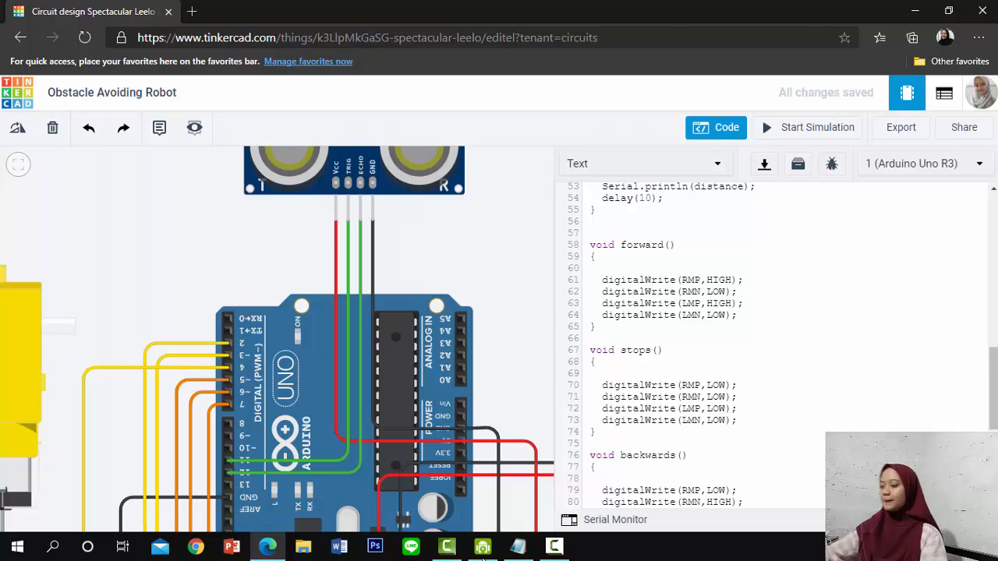
{"action": "left_click", "coordinate": [553, 550]}
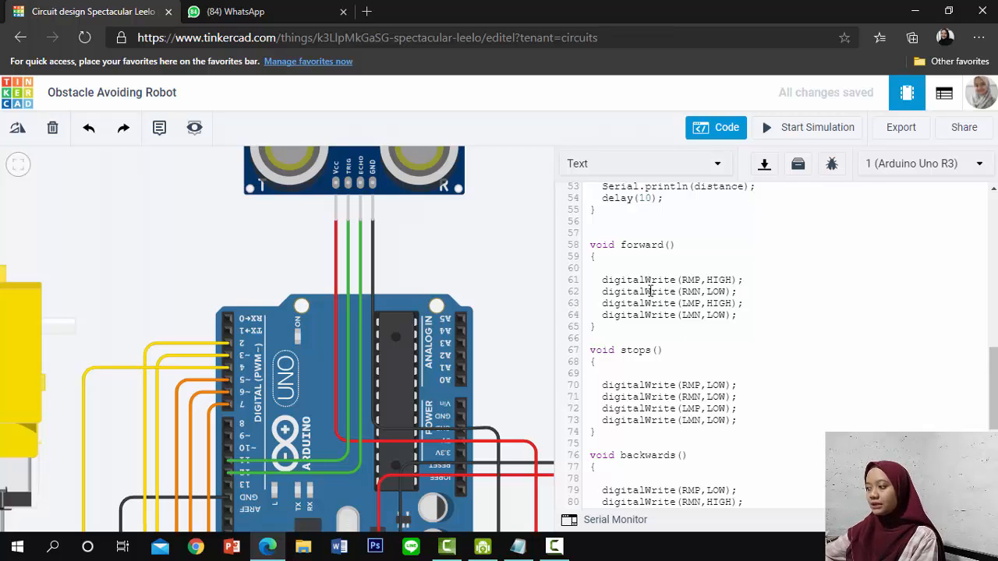
{"action": "left_click", "coordinate": [344, 12]}
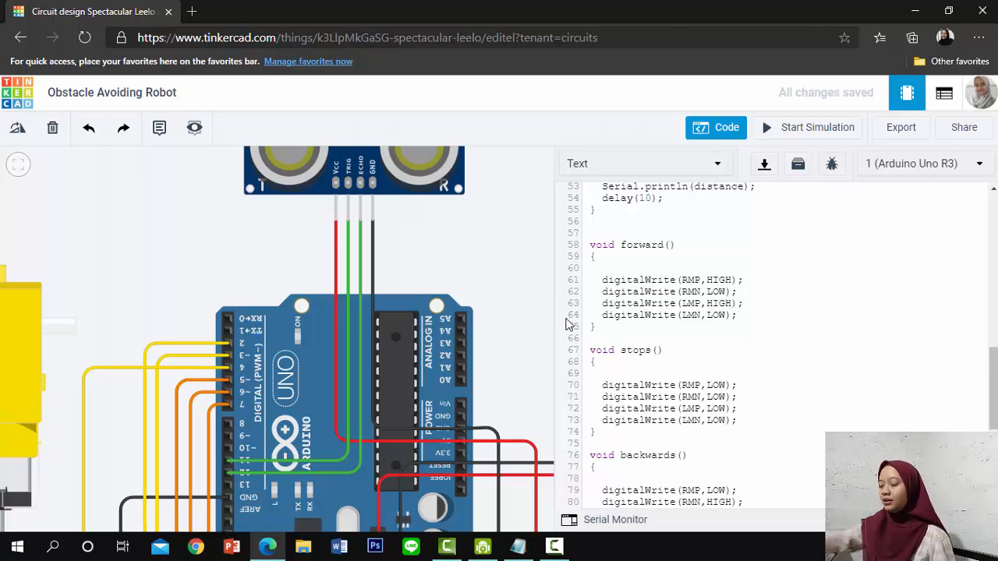
{"action": "scroll", "coordinate": [718, 355], "scroll_direction": "down", "scroll_amount": 2}
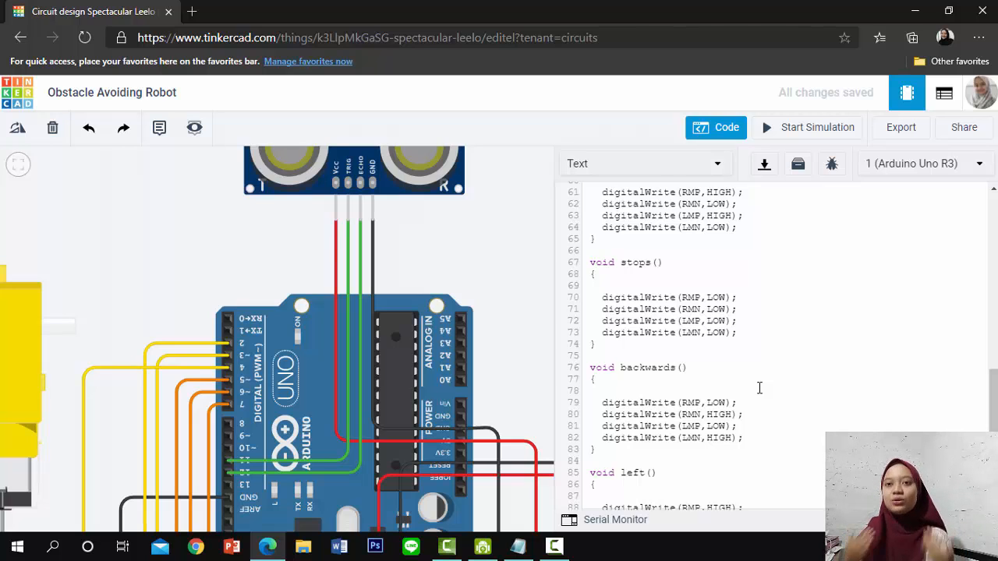
{"action": "scroll", "coordinate": [759, 388], "scroll_direction": "down", "scroll_amount": 3}
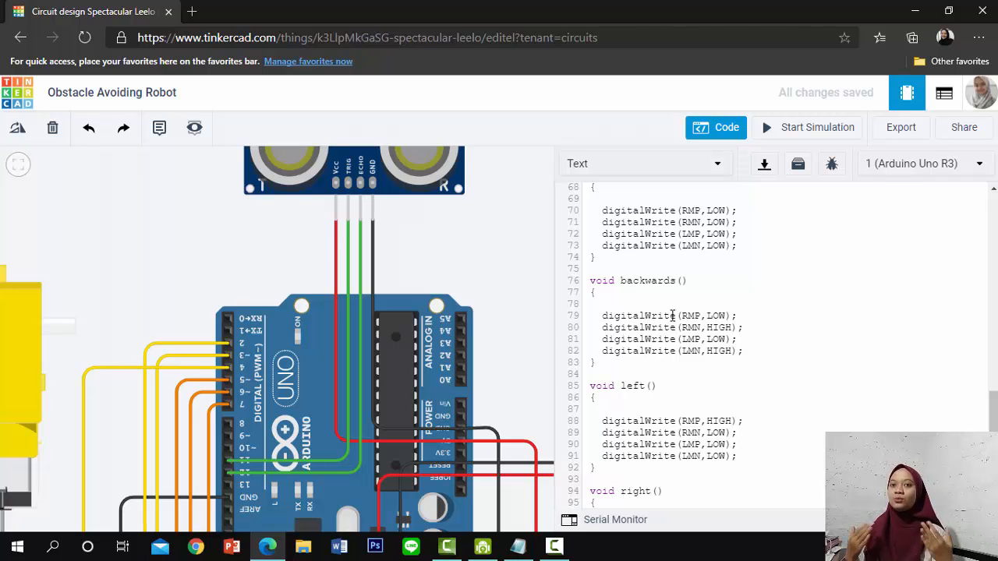
{"action": "scroll", "coordinate": [720, 361], "scroll_direction": "down", "scroll_amount": 2}
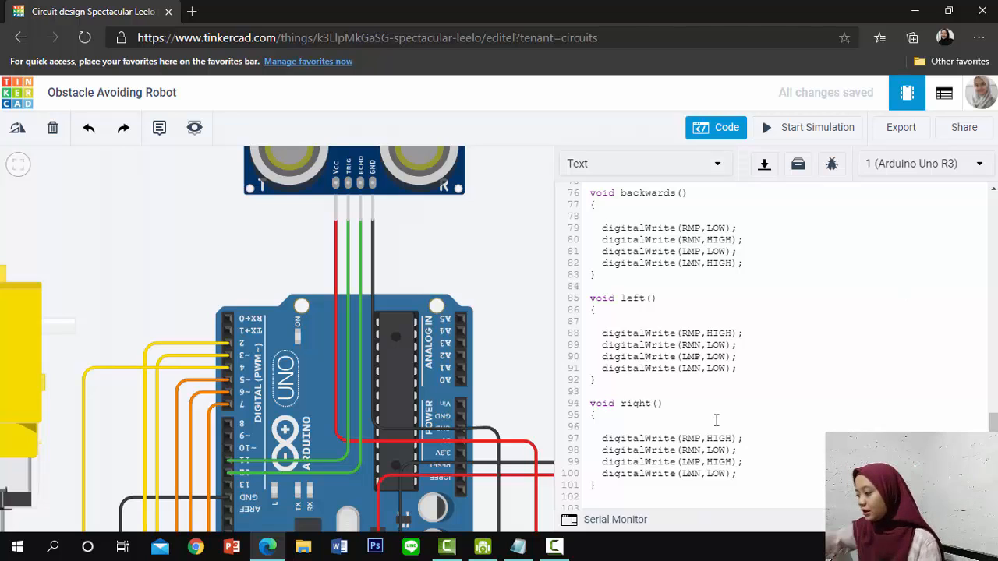
Set the RMP pin's digitalWrite value to LOW in the right() function
{"action": "left_click", "coordinate": [731, 438]}
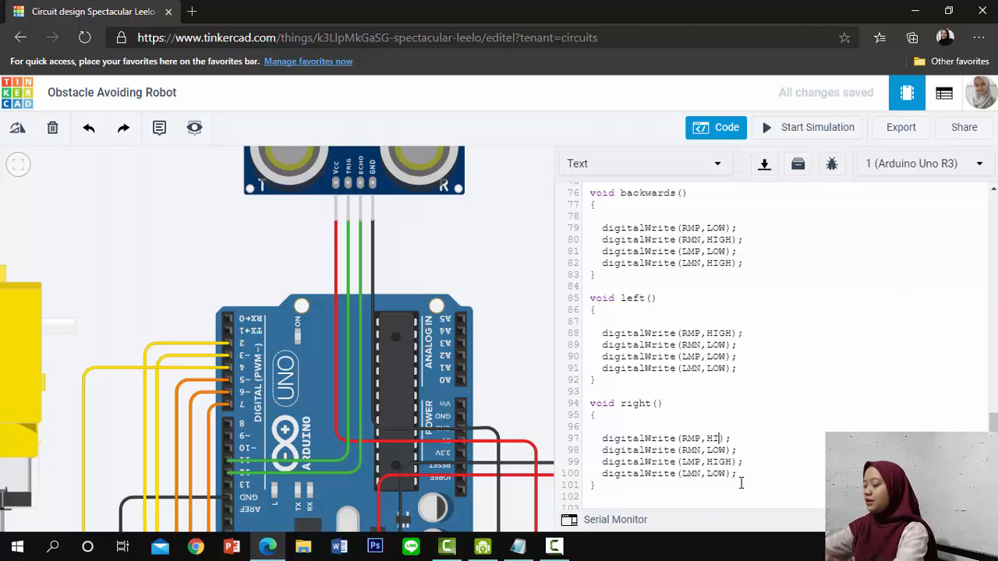
{"action": "key", "text": "BackSpace"}
{"action": "key", "text": "BackSpace"}
{"action": "key", "text": "BackSpace"}
{"action": "key", "text": "BackSpace"}
{"action": "type", "text": "LOW"}
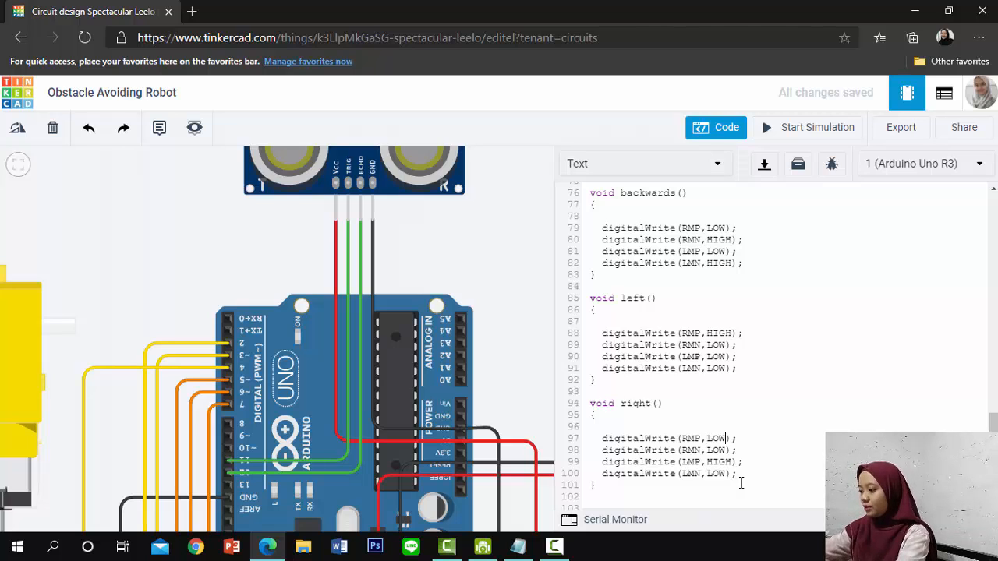
{"action": "left_click", "coordinate": [709, 450]}
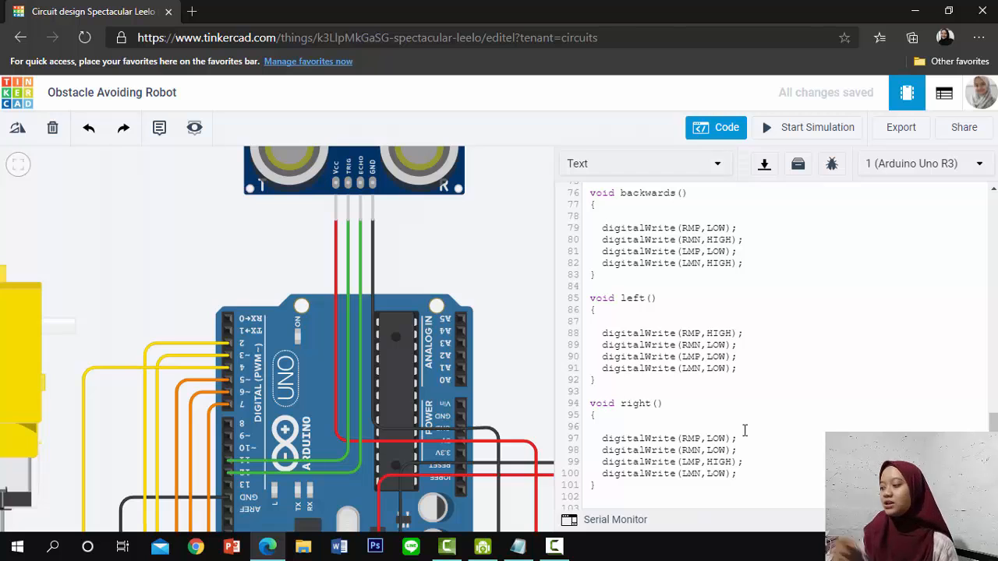
Review the whole sketch again, focusing on how the if/else in loop() chooses between forward() and stops()
{"action": "scroll", "coordinate": [745, 429], "scroll_direction": "down", "scroll_amount": 1}
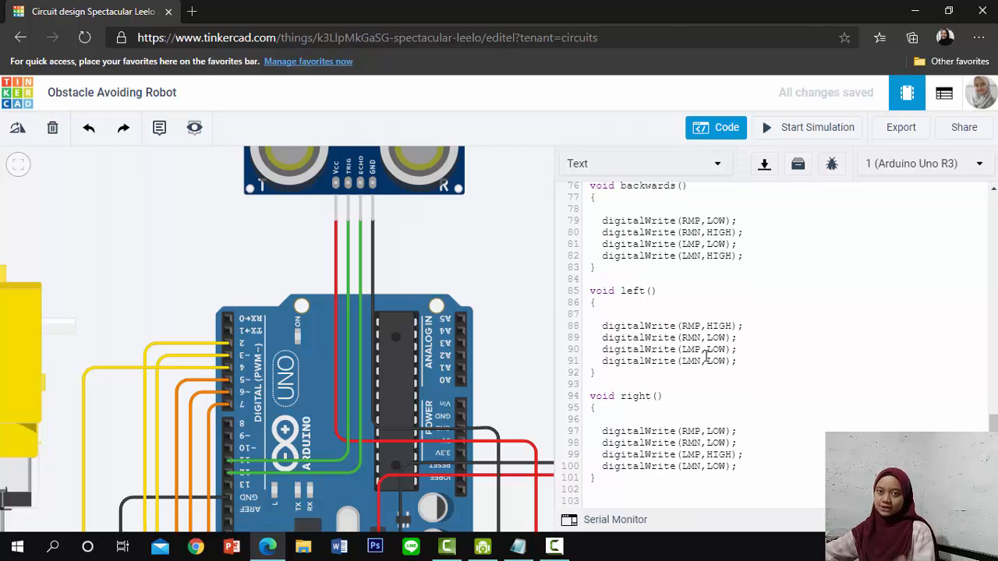
{"action": "scroll", "coordinate": [706, 343], "scroll_direction": "up", "scroll_amount": 10}
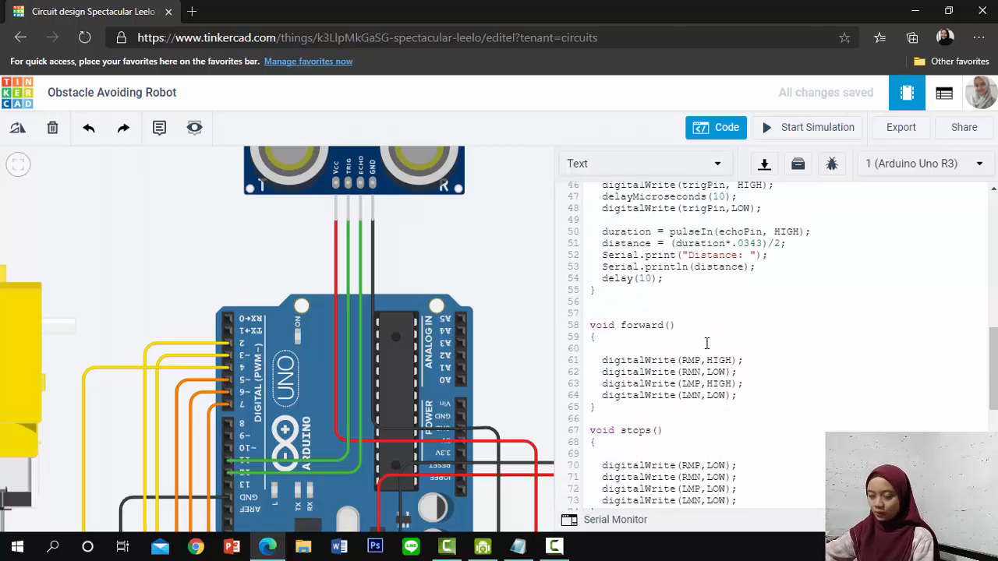
{"action": "scroll", "coordinate": [706, 343], "scroll_direction": "up", "scroll_amount": 6}
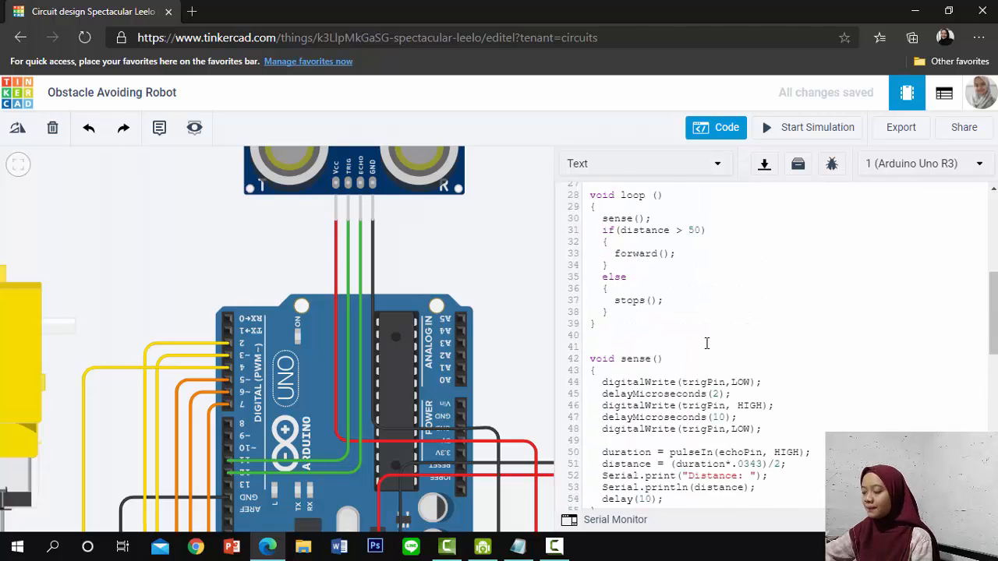
{"action": "scroll", "coordinate": [706, 343], "scroll_direction": "up", "scroll_amount": 4}
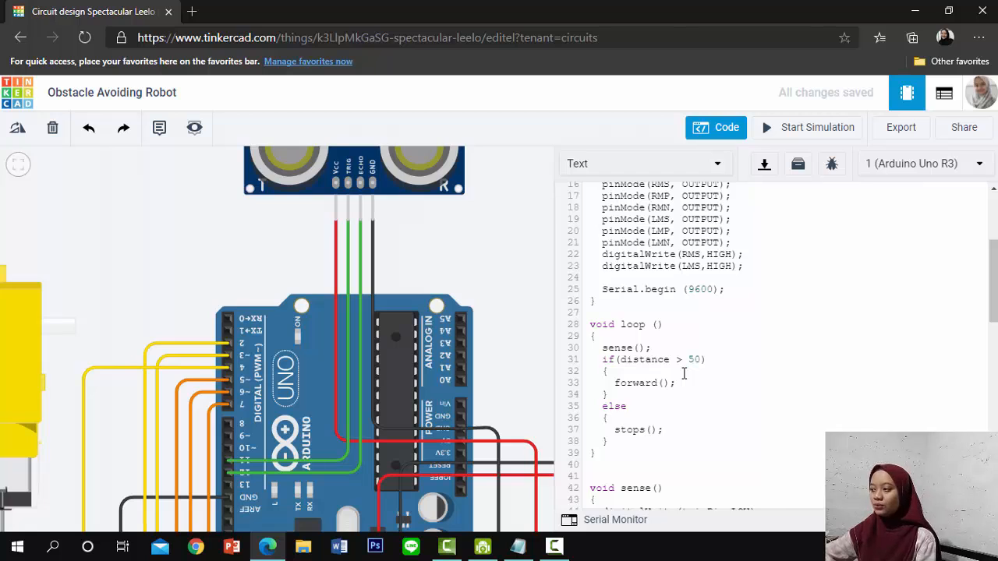
{"action": "scroll", "coordinate": [683, 374], "scroll_direction": "down", "scroll_amount": 3}
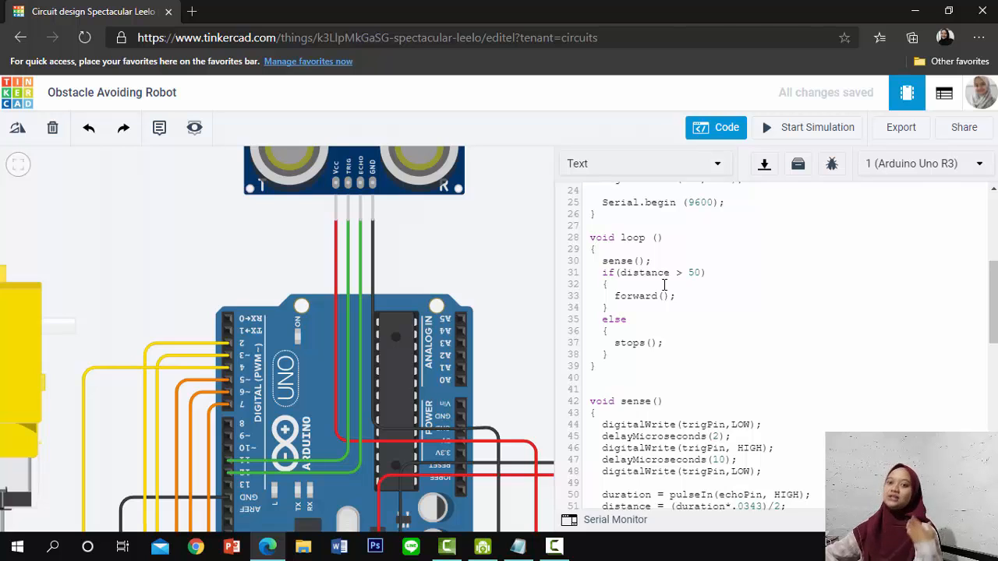
{"action": "left_click", "coordinate": [627, 333]}
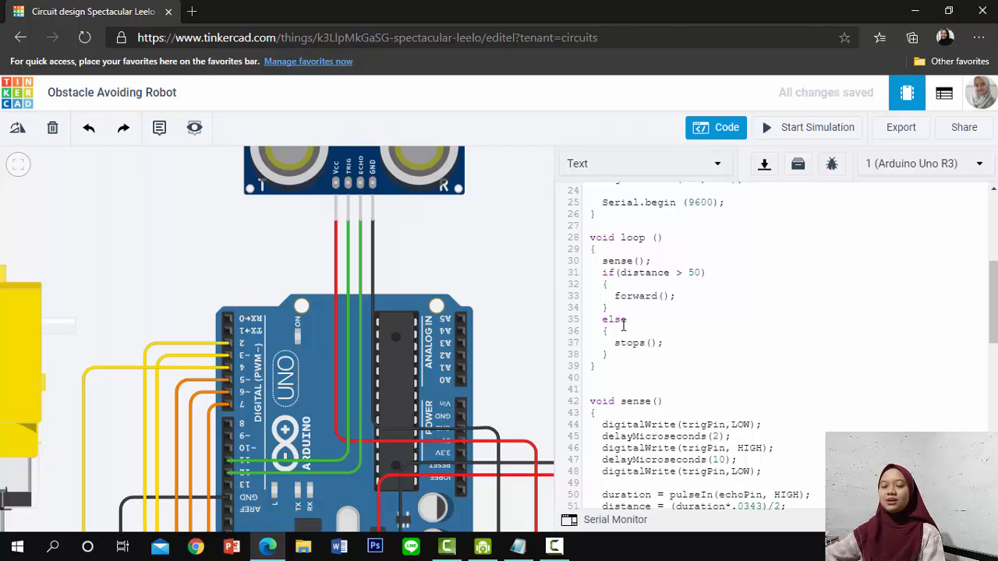
{"action": "scroll", "coordinate": [624, 325], "scroll_direction": "down", "scroll_amount": 10}
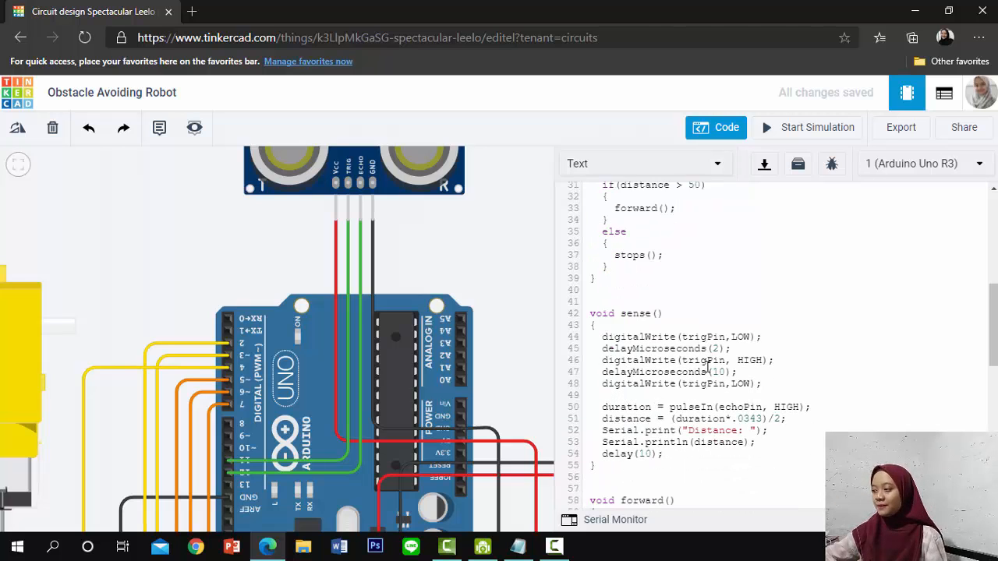
{"action": "scroll", "coordinate": [708, 367], "scroll_direction": "up", "scroll_amount": 15}
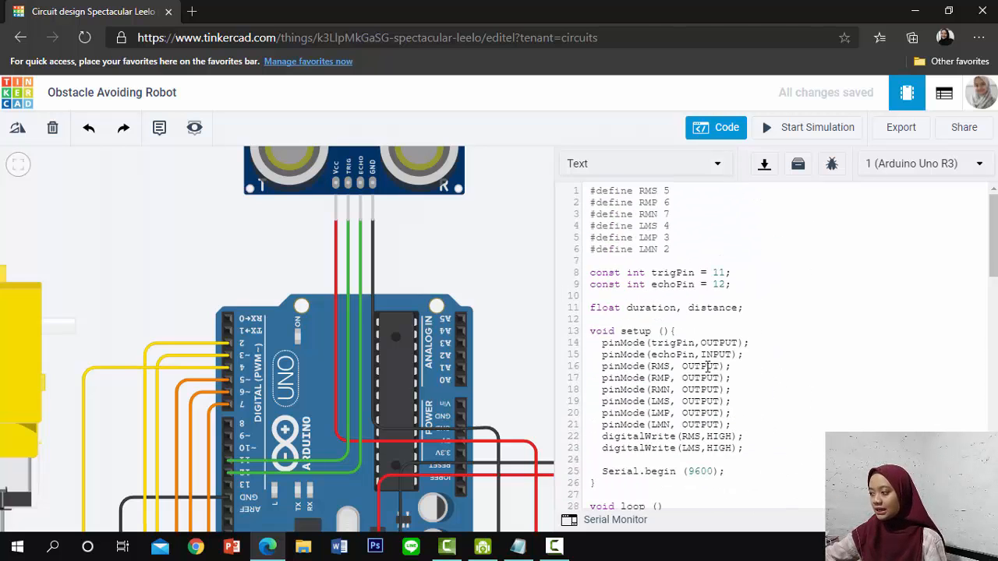
{"action": "scroll", "coordinate": [708, 367], "scroll_direction": "down", "scroll_amount": 7}
{"action": "scroll", "coordinate": [708, 367], "scroll_direction": "down", "scroll_amount": 10}
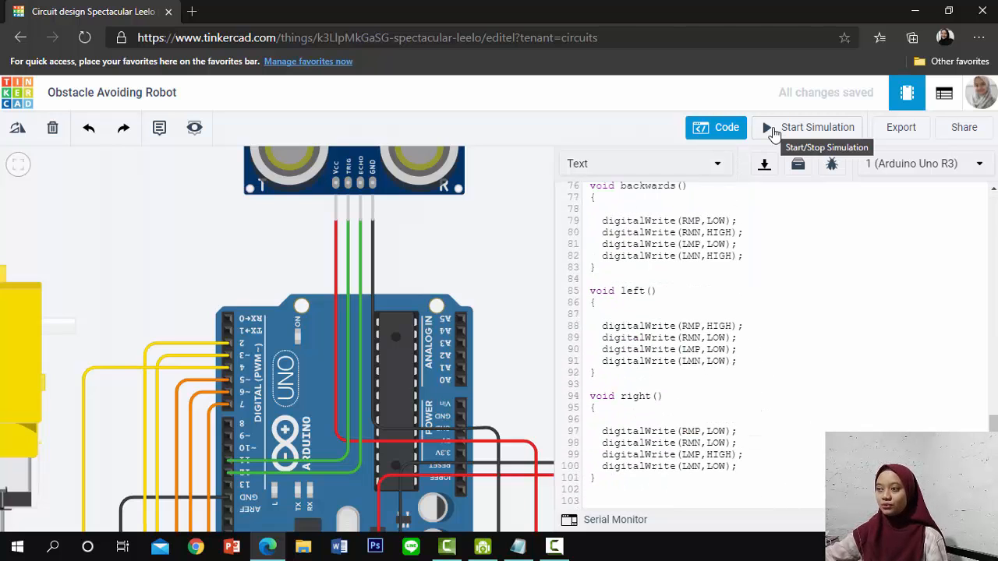
Start the circuit simulation and inspect both motors and the ultrasonic sensor as it runs
{"action": "left_click", "coordinate": [772, 131]}
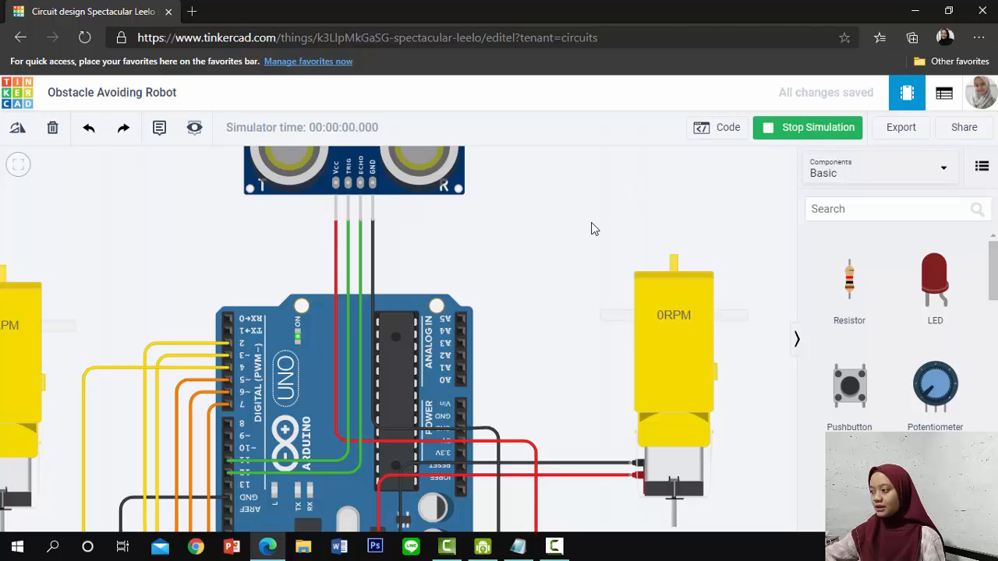
{"action": "left_click_drag", "start_coordinate": [591, 223], "coordinate": [670, 209]}
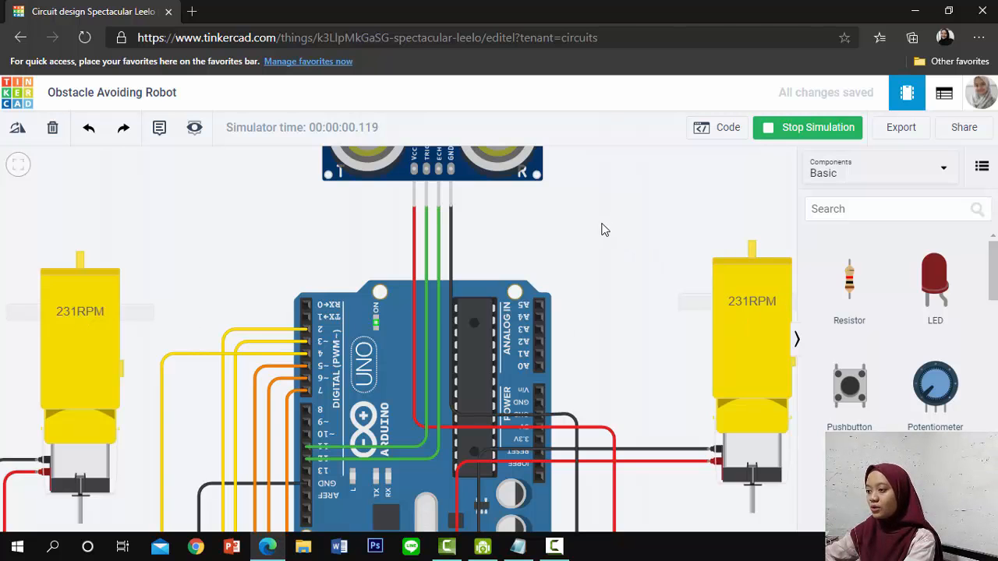
{"action": "left_click_drag", "start_coordinate": [602, 229], "coordinate": [577, 335]}
{"action": "scroll", "coordinate": [536, 273], "scroll_direction": "down", "scroll_amount": 1}
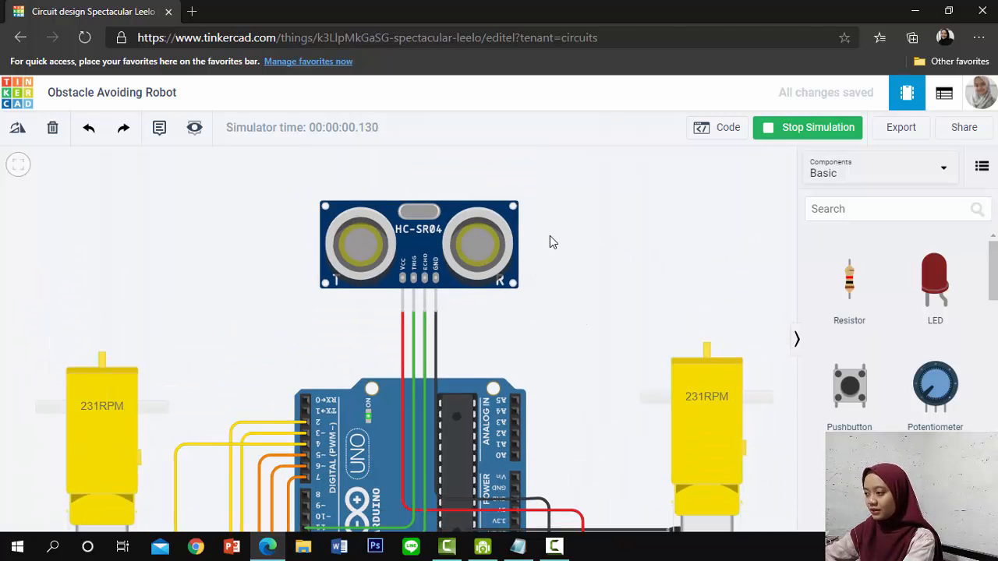
{"action": "left_click_drag", "start_coordinate": [535, 289], "coordinate": [517, 355]}
{"action": "left_click_drag", "start_coordinate": [465, 309], "coordinate": [463, 319]}
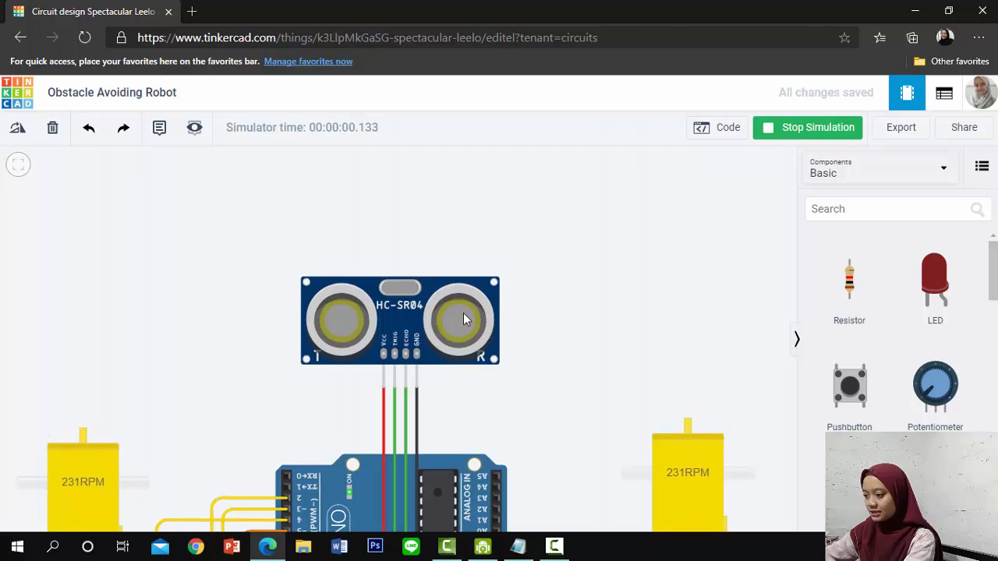
Move the simulated obstacle to about 34.7 cm from the ultrasonic sensor and check the speed of both motors
{"action": "left_click", "coordinate": [456, 328]}
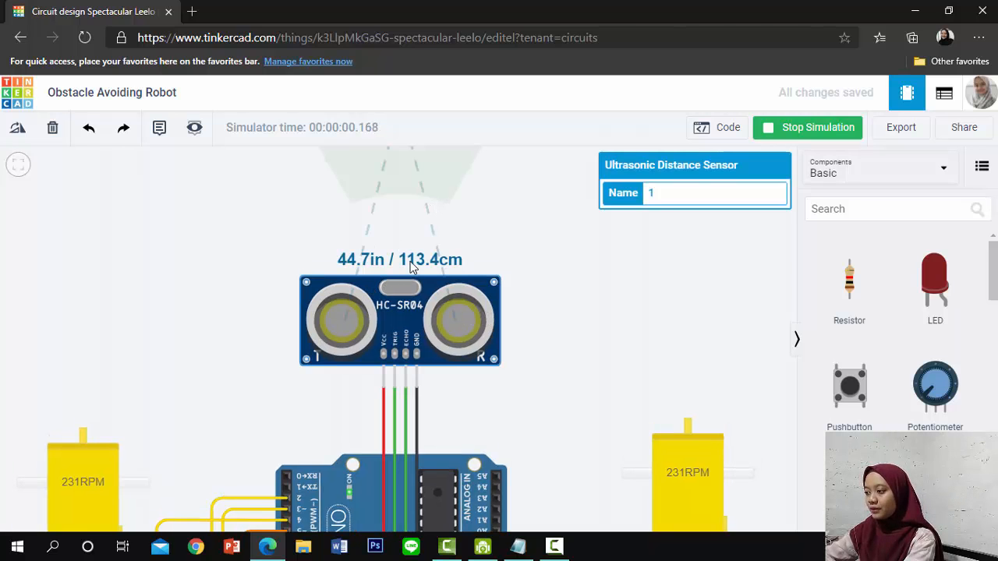
{"action": "scroll", "coordinate": [410, 261], "scroll_direction": "down", "scroll_amount": 1}
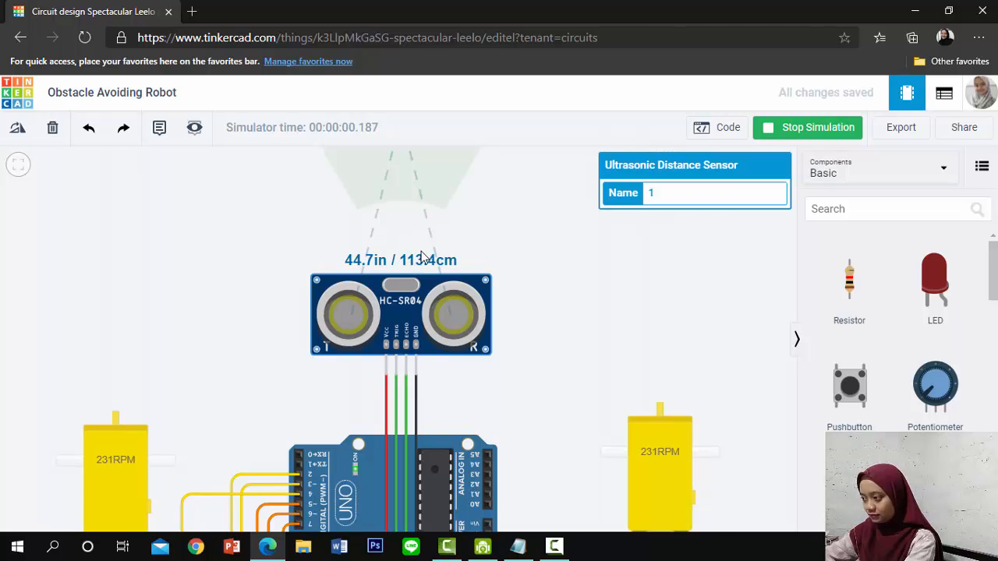
{"action": "scroll", "coordinate": [495, 223], "scroll_direction": "up", "scroll_amount": 2}
{"action": "left_click", "coordinate": [494, 277]}
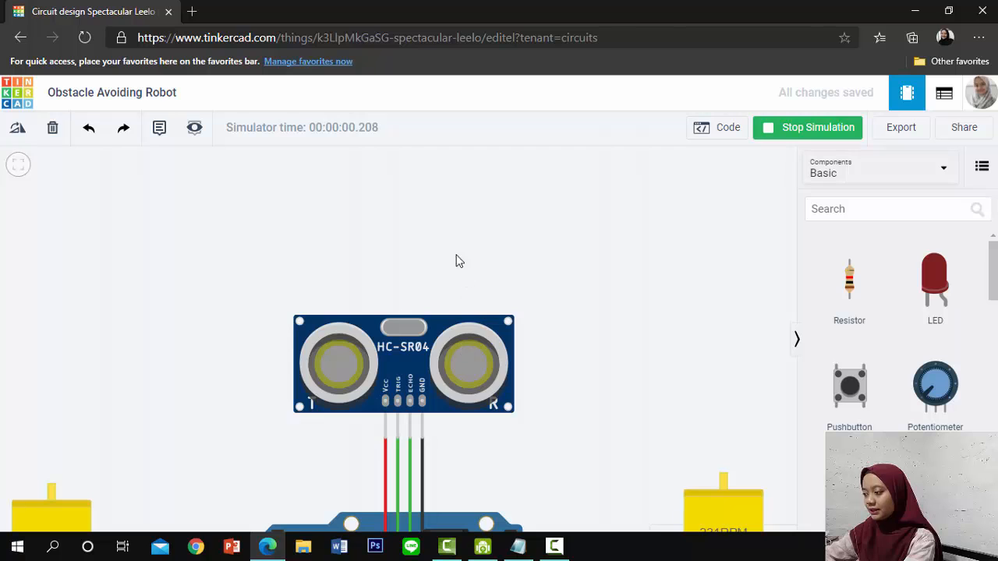
{"action": "left_click", "coordinate": [467, 329]}
{"action": "scroll", "coordinate": [414, 186], "scroll_direction": "down", "scroll_amount": 1}
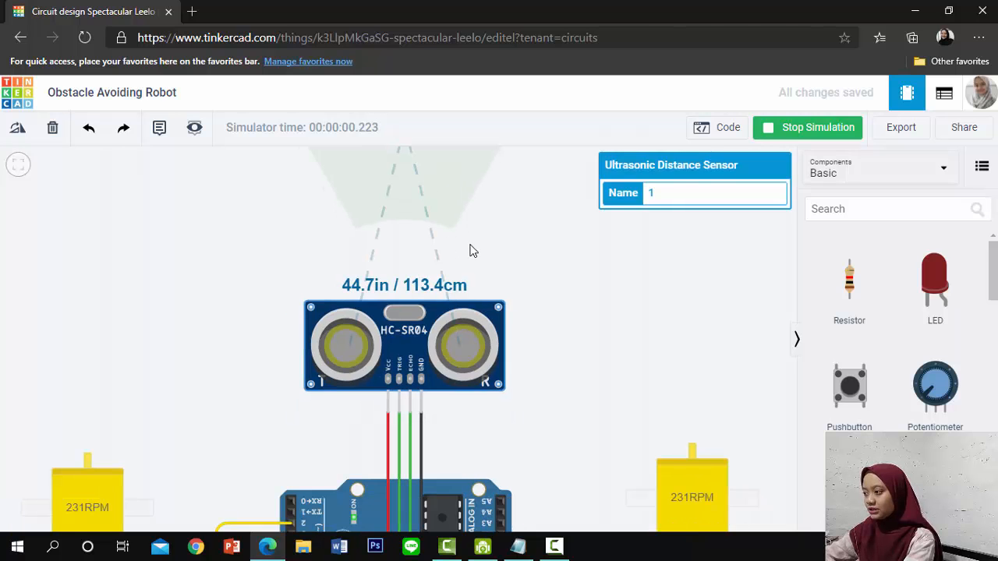
{"action": "left_click_drag", "start_coordinate": [470, 246], "coordinate": [476, 300]}
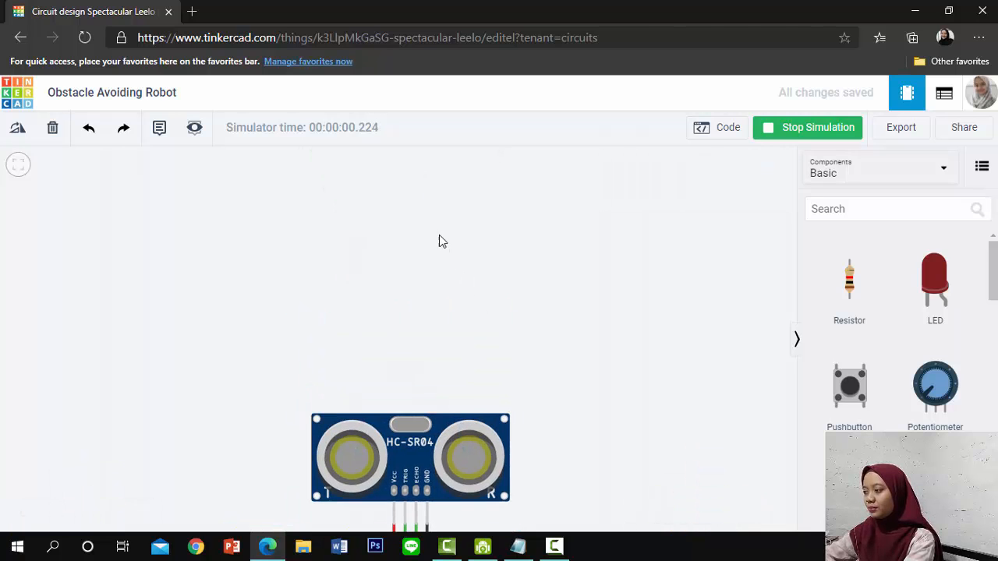
{"action": "left_click", "coordinate": [464, 464]}
{"action": "left_click_drag", "start_coordinate": [411, 257], "coordinate": [410, 323]}
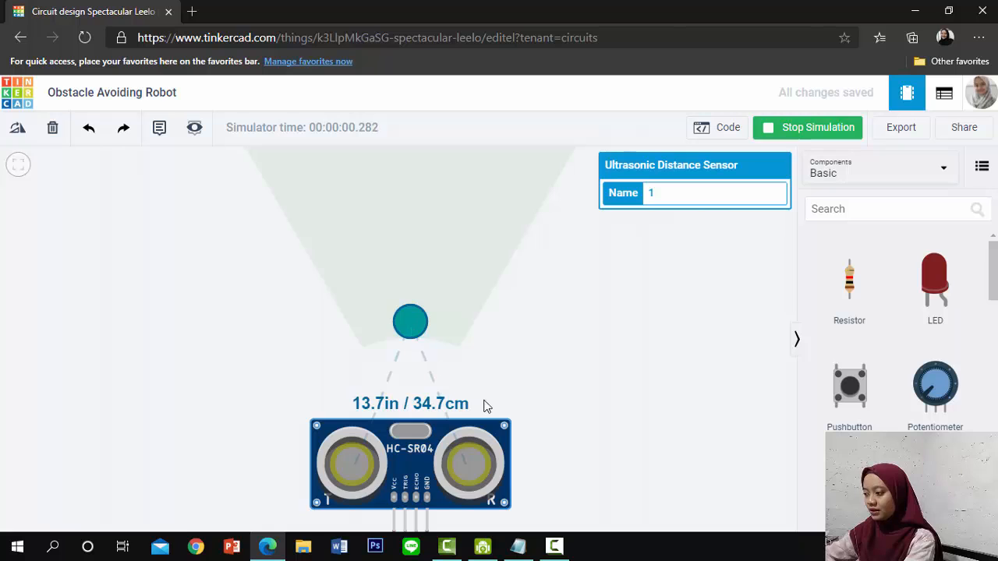
{"action": "scroll", "coordinate": [491, 405], "scroll_direction": "down", "scroll_amount": 1}
{"action": "scroll", "coordinate": [532, 399], "scroll_direction": "down", "scroll_amount": 1}
{"action": "left_click_drag", "start_coordinate": [538, 421], "coordinate": [512, 284]}
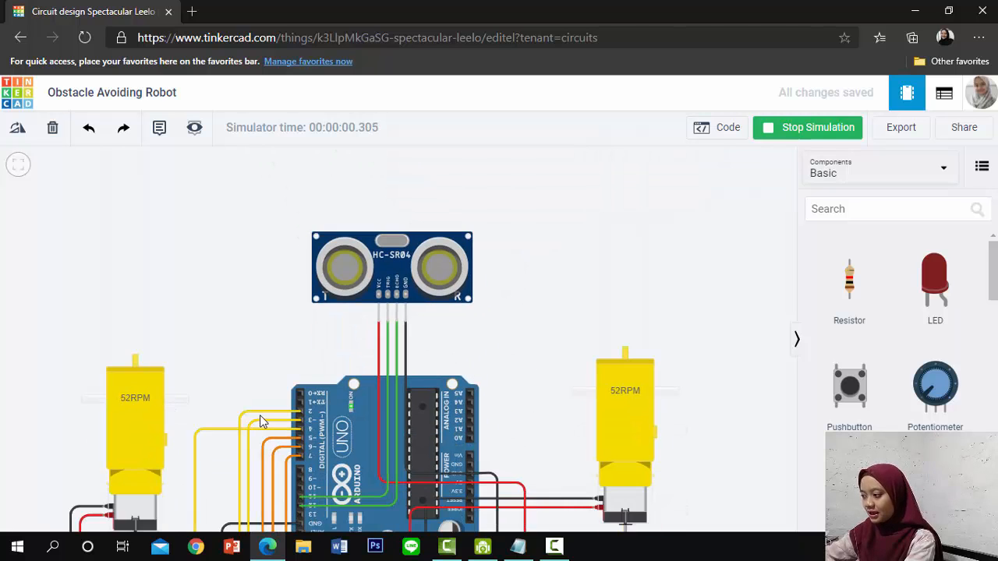
{"action": "scroll", "coordinate": [260, 415], "scroll_direction": "up", "scroll_amount": 2}
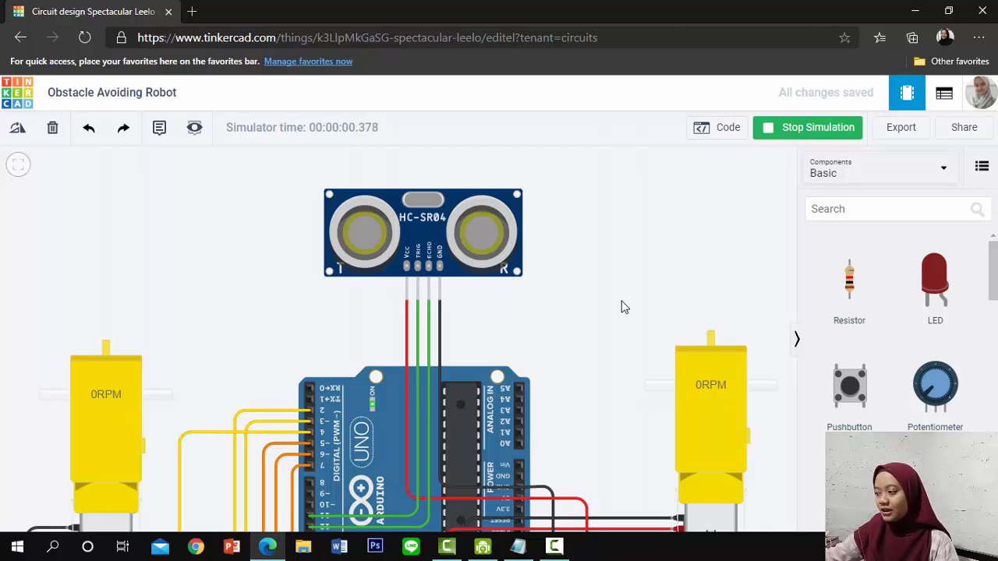
Move the obstacle away to about 69.1 cm from the ultrasonic sensor and check how both motors respond
{"action": "left_click_drag", "start_coordinate": [622, 301], "coordinate": [659, 394]}
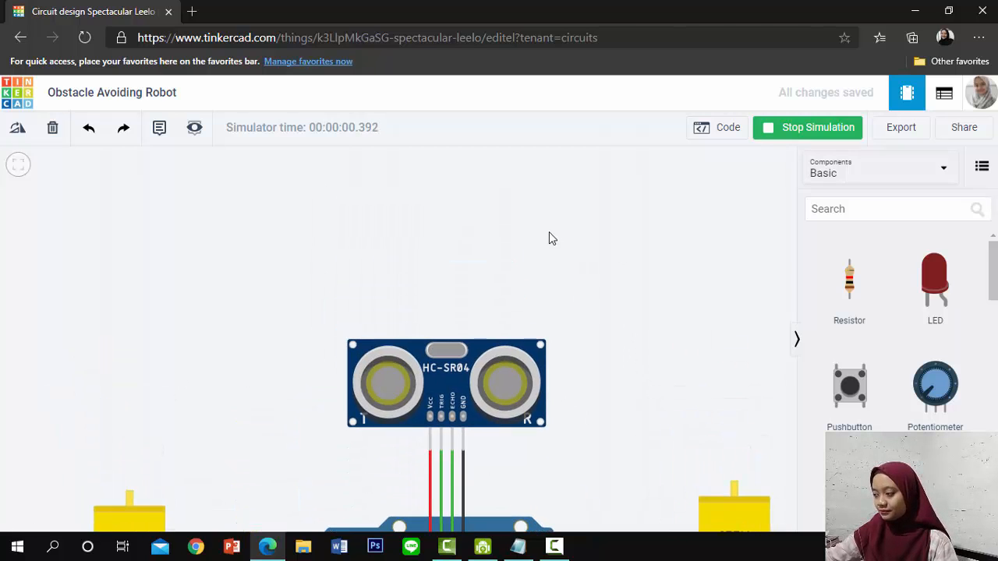
{"action": "left_click", "coordinate": [479, 343]}
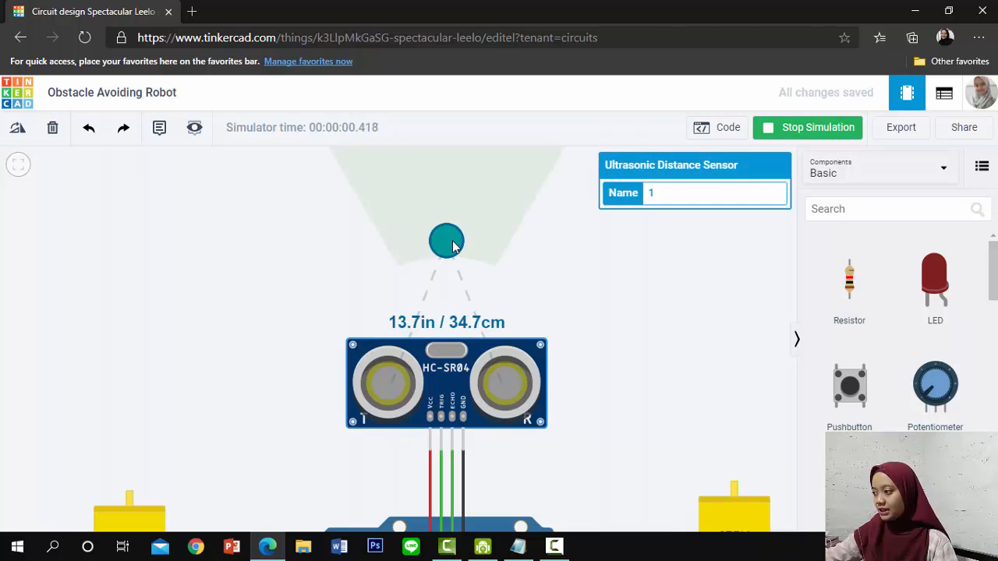
{"action": "left_click_drag", "start_coordinate": [453, 247], "coordinate": [452, 210]}
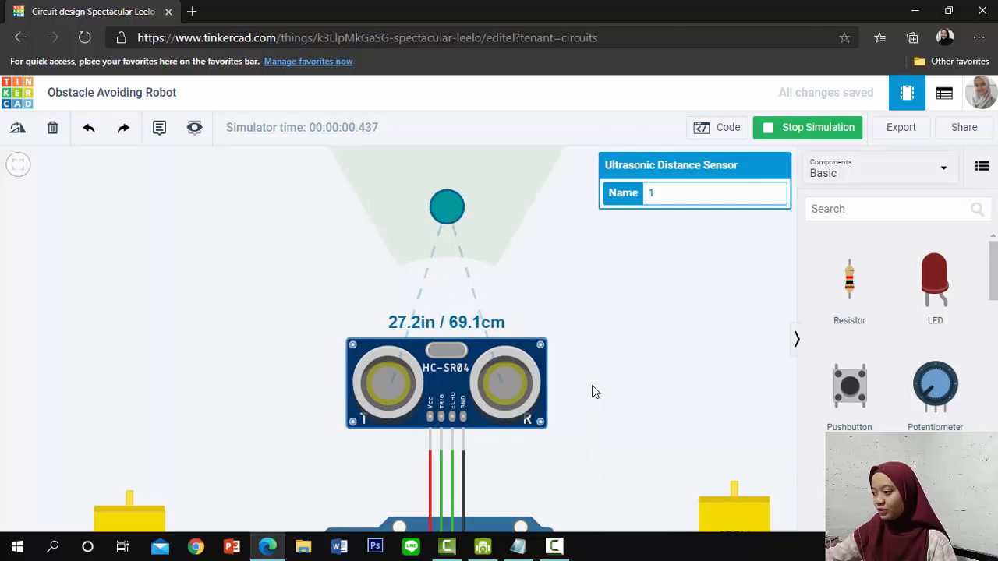
{"action": "left_click_drag", "start_coordinate": [594, 457], "coordinate": [589, 367]}
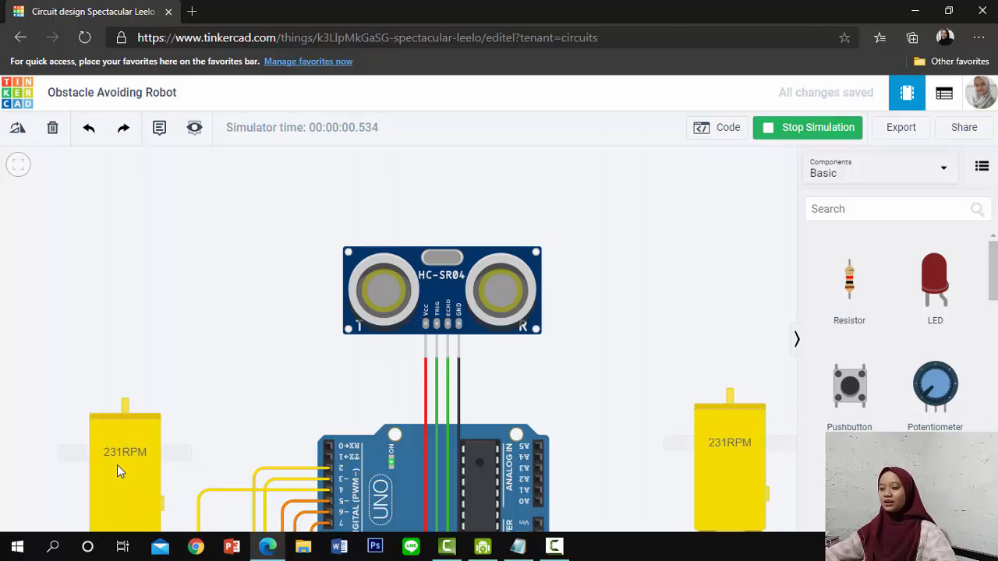
Bring the obstacle in to about 8.4 cm from the ultrasonic sensor and inspect both motors' response
{"action": "left_click", "coordinate": [506, 300]}
{"action": "scroll", "coordinate": [520, 220], "scroll_direction": "down", "scroll_amount": 3}
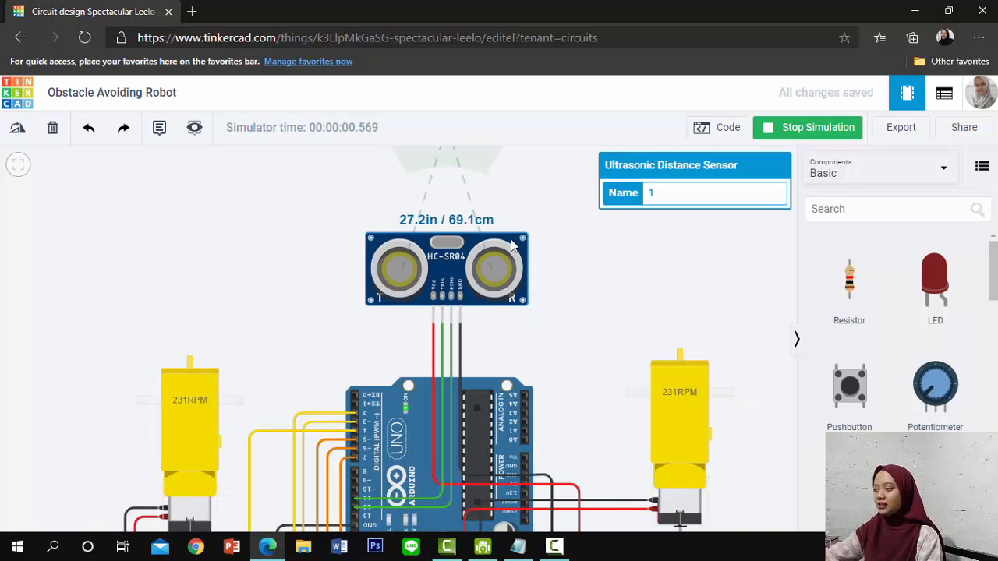
{"action": "left_click_drag", "start_coordinate": [508, 254], "coordinate": [502, 277]}
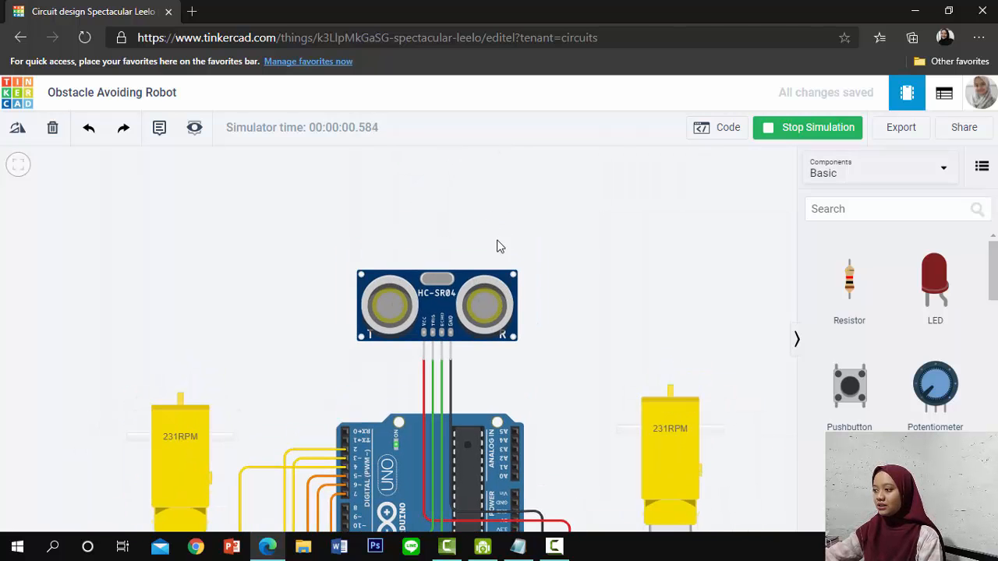
{"action": "left_click", "coordinate": [473, 293]}
{"action": "left_click_drag", "start_coordinate": [434, 170], "coordinate": [441, 215]}
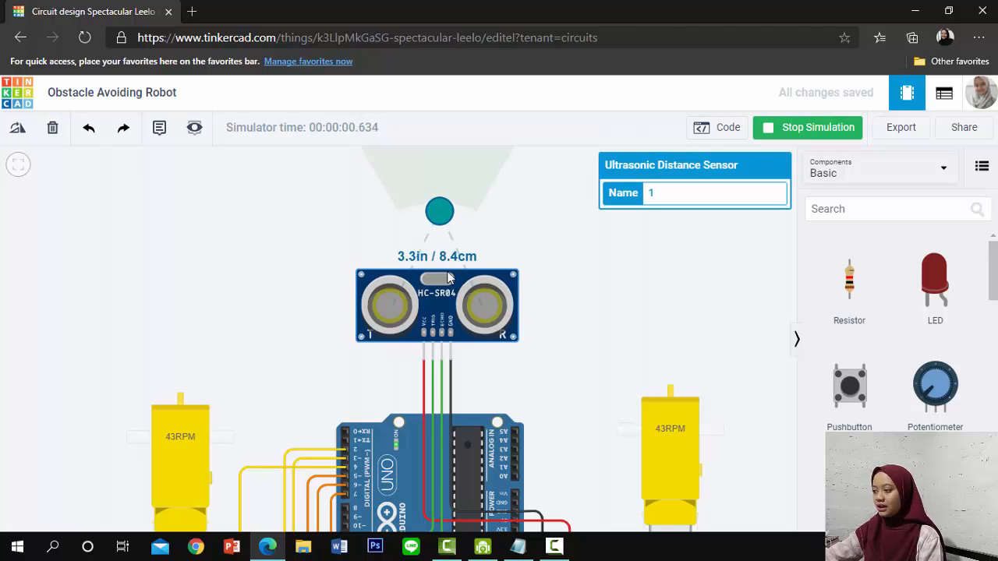
{"action": "left_click", "coordinate": [469, 238]}
{"action": "scroll", "coordinate": [471, 269], "scroll_direction": "up", "scroll_amount": 1}
{"action": "left_click", "coordinate": [475, 296]}
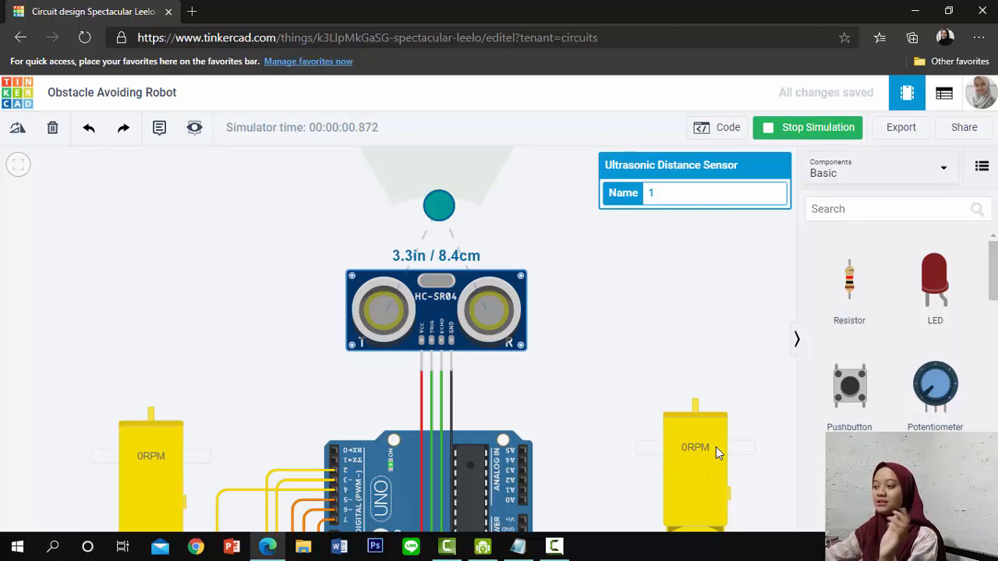
{"action": "left_click", "coordinate": [548, 341]}
{"action": "left_click", "coordinate": [402, 317]}
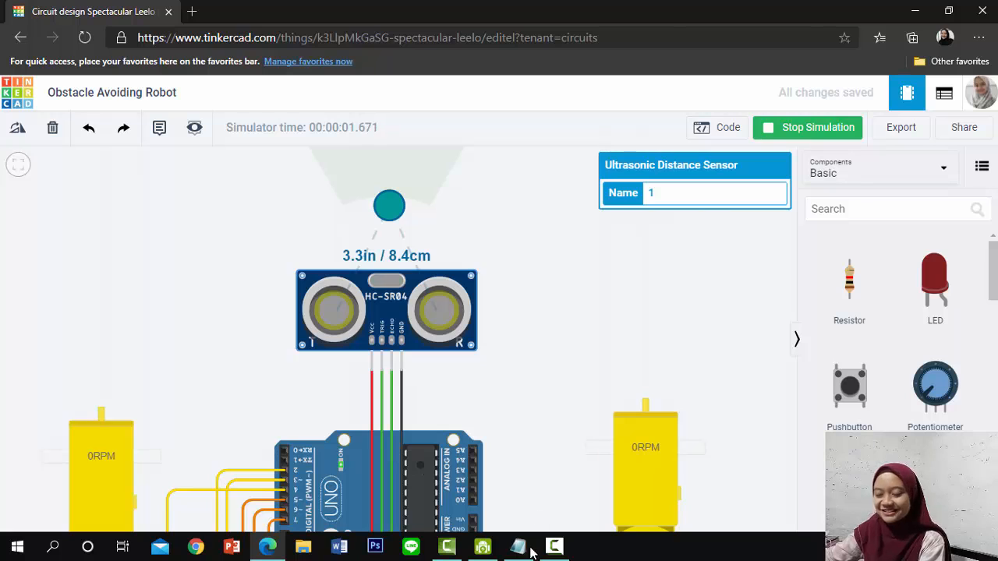
{"action": "left_click", "coordinate": [555, 546]}
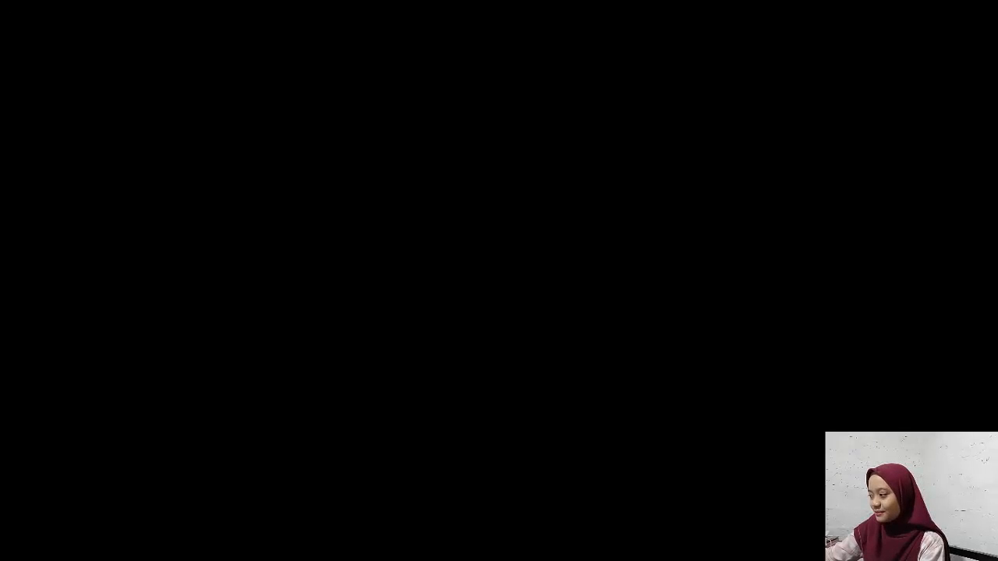